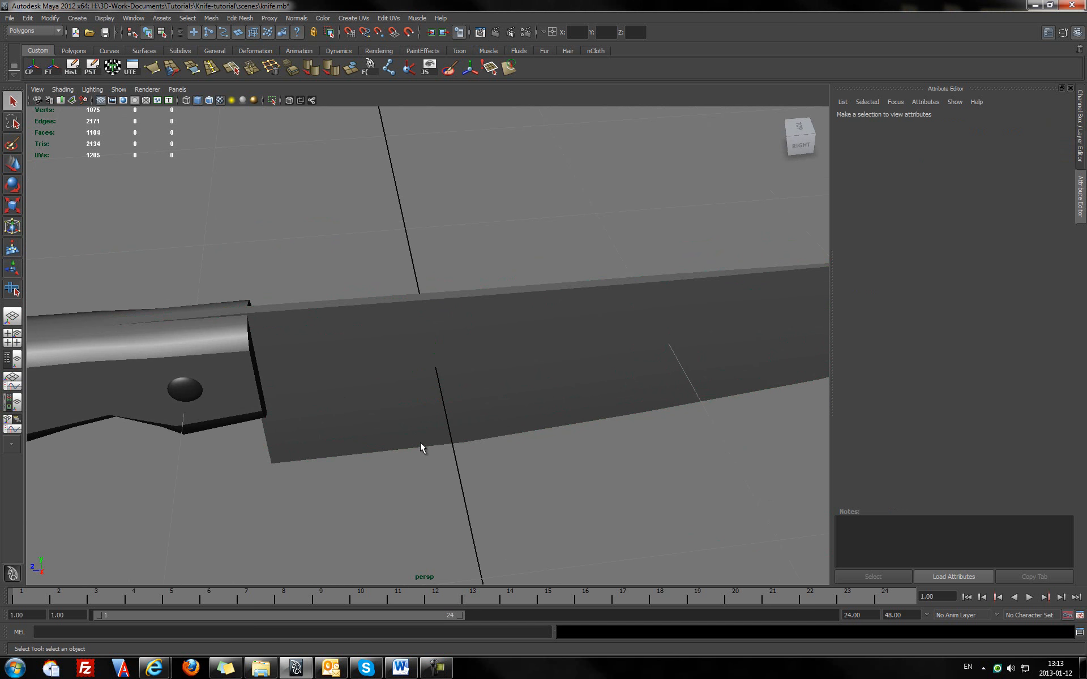
# - Choose the Polygons menu set, view the UV creation commands, and open the UV Texture Editor for a brief look
pyautogui.keyDown('alt'); pyautogui.moveTo(420, 443); pyautogui.dragTo(505, 429); pyautogui.keyUp('alt')
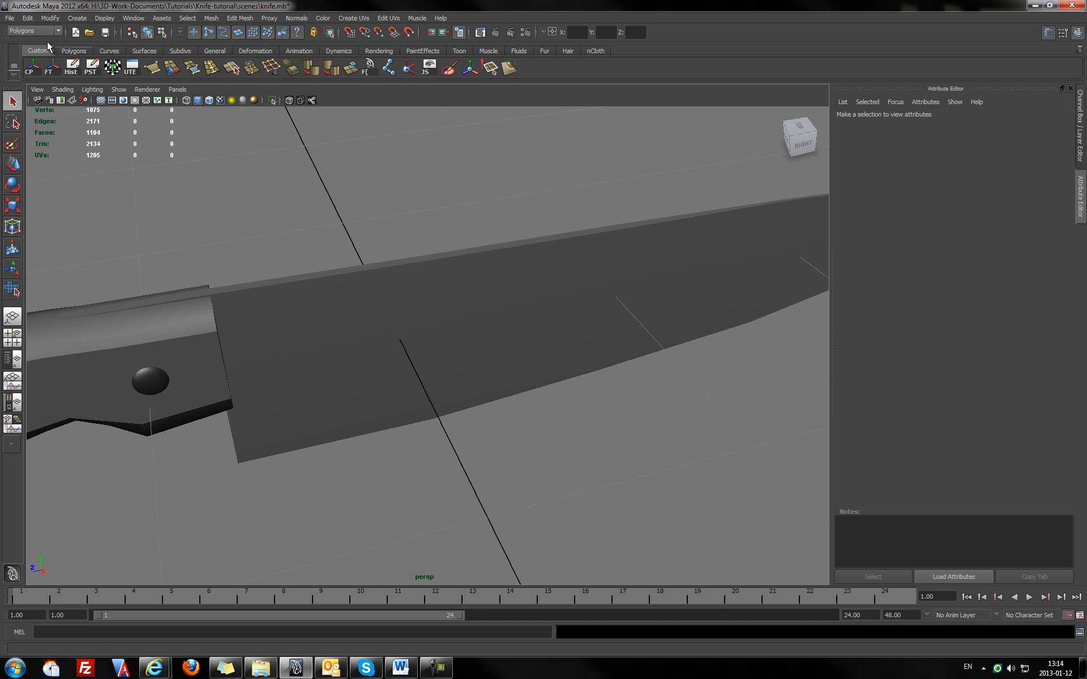
pyautogui.click(59, 30)
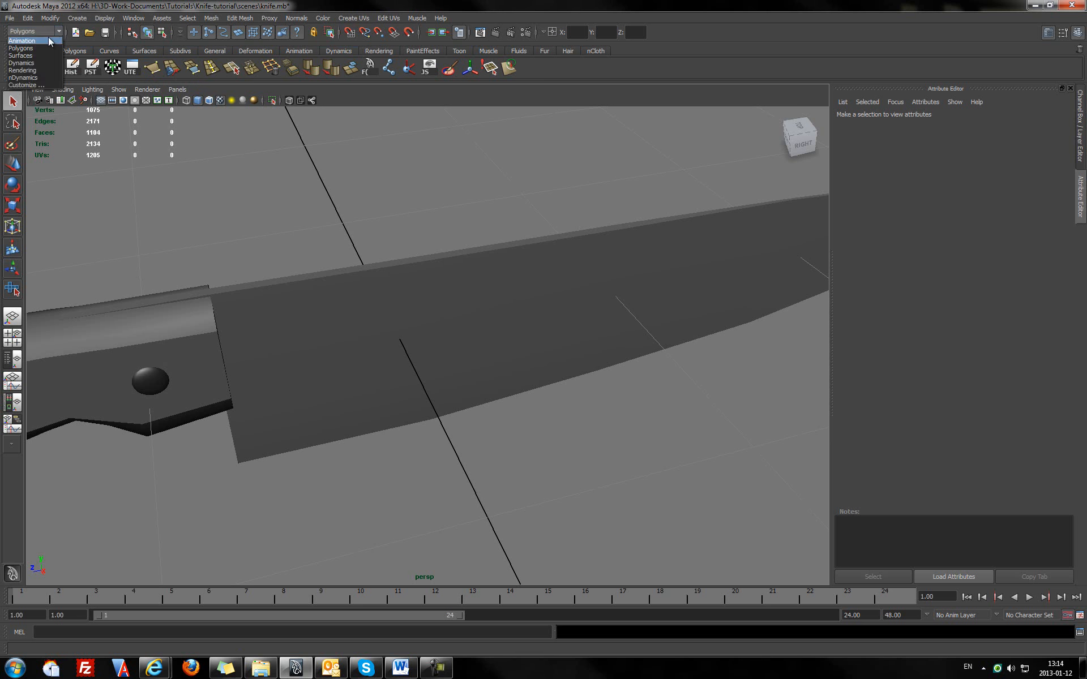
pyautogui.click(22, 49)
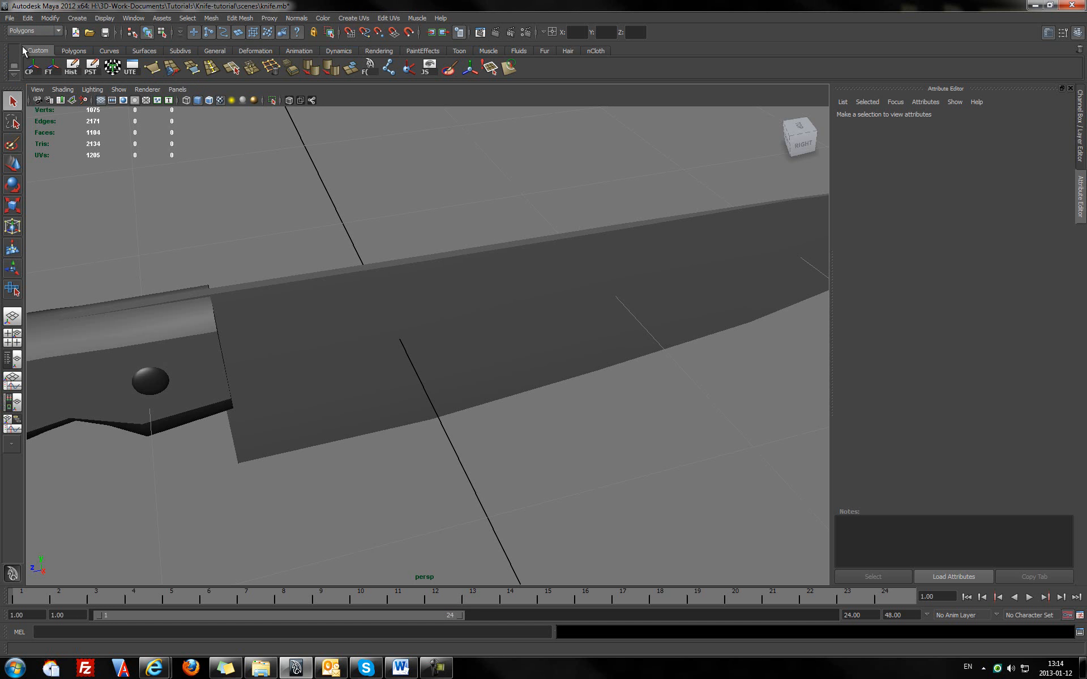
pyautogui.click(354, 19)
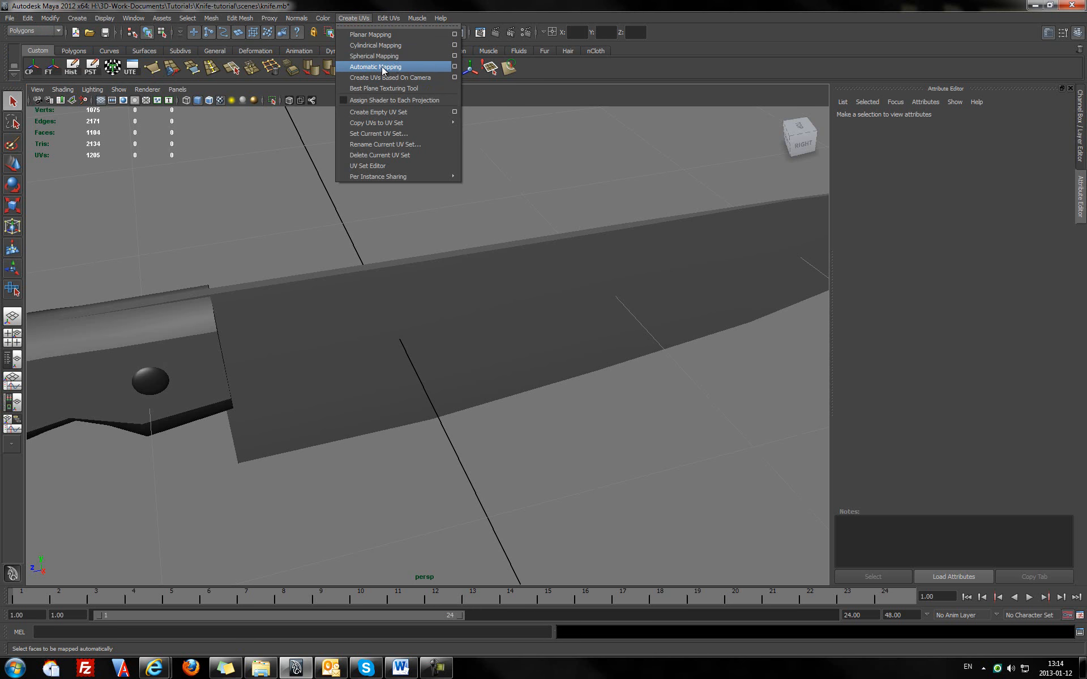
pyautogui.click(131, 19)
pyautogui.click(131, 18)
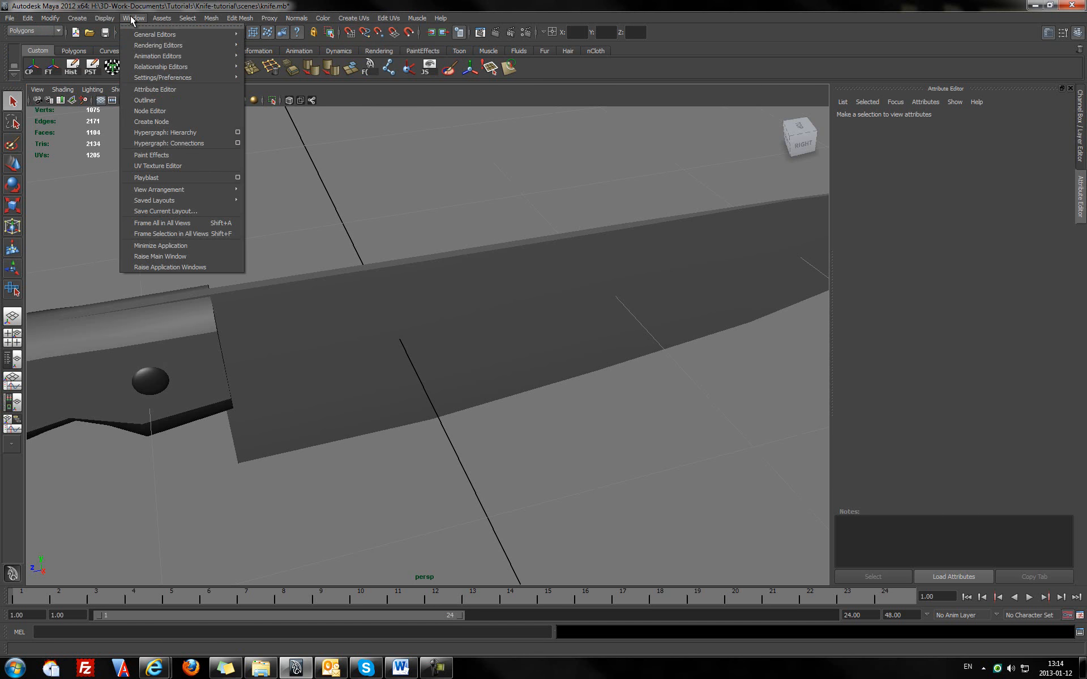
pyautogui.click(188, 168)
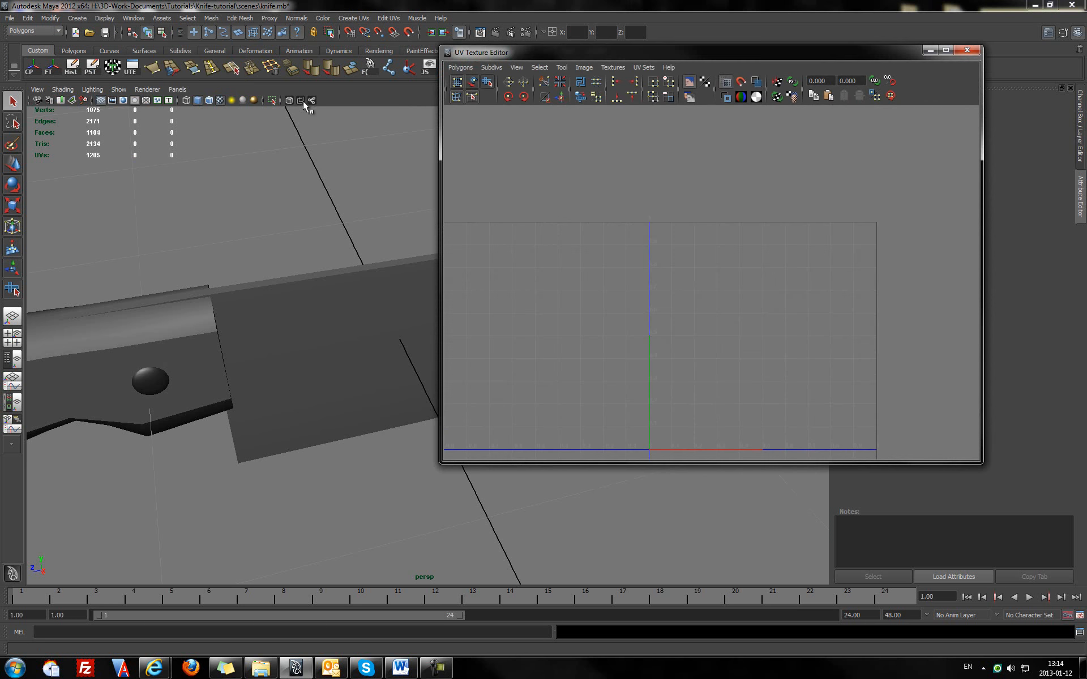
pyautogui.click(967, 49)
# - Apply automatic UV mapping to the knife blade low_blade1 and open its layout in the UV Texture Editor
pyautogui.keyDown('alt'); pyautogui.moveTo(474, 199); pyautogui.dragTo(426, 91, button='middle'); pyautogui.keyUp('alt')
pyautogui.keyDown('alt'); pyautogui.moveTo(486, 210); pyautogui.dragTo(438, 152, button='right'); pyautogui.keyUp('alt')
pyautogui.keyDown('alt'); pyautogui.moveTo(438, 152); pyautogui.dragTo(443, 182); pyautogui.keyUp('alt')
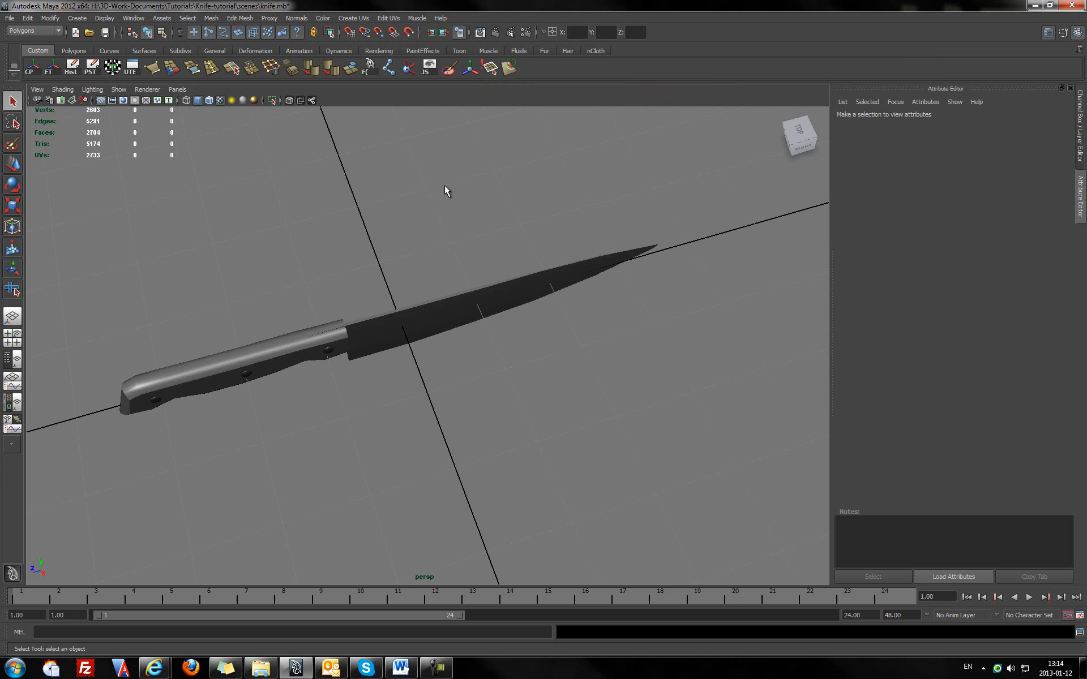
pyautogui.click(498, 298)
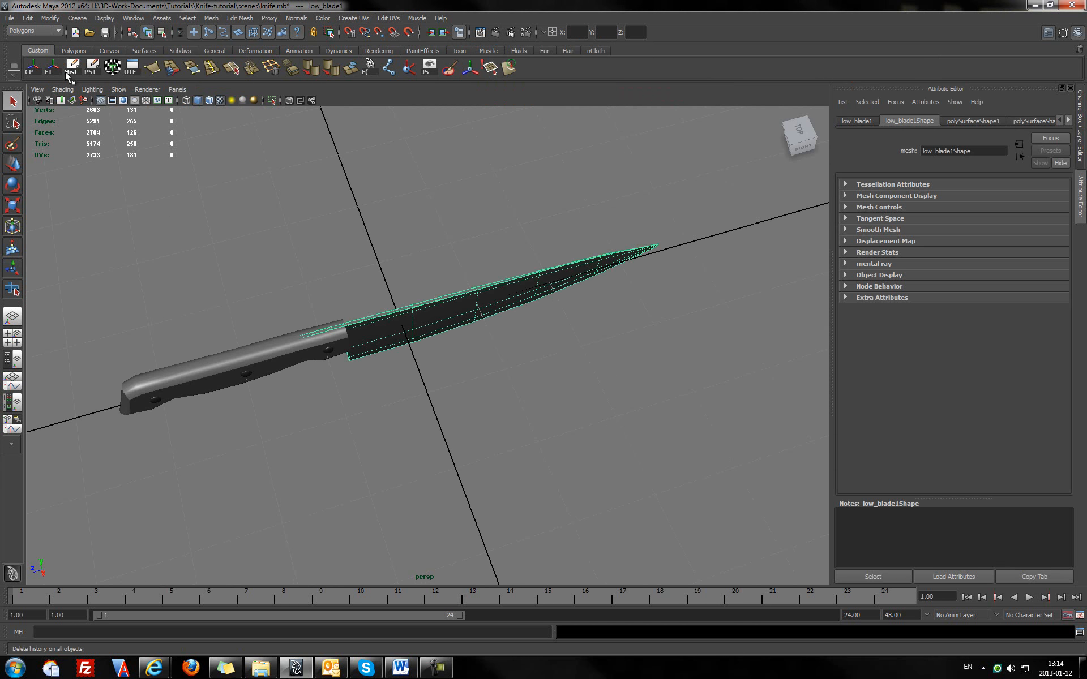
pyautogui.click(111, 68)
pyautogui.moveTo(524, 289); pyautogui.dragTo(562, 279, button='right')
pyautogui.click(499, 291)
pyautogui.click(131, 67)
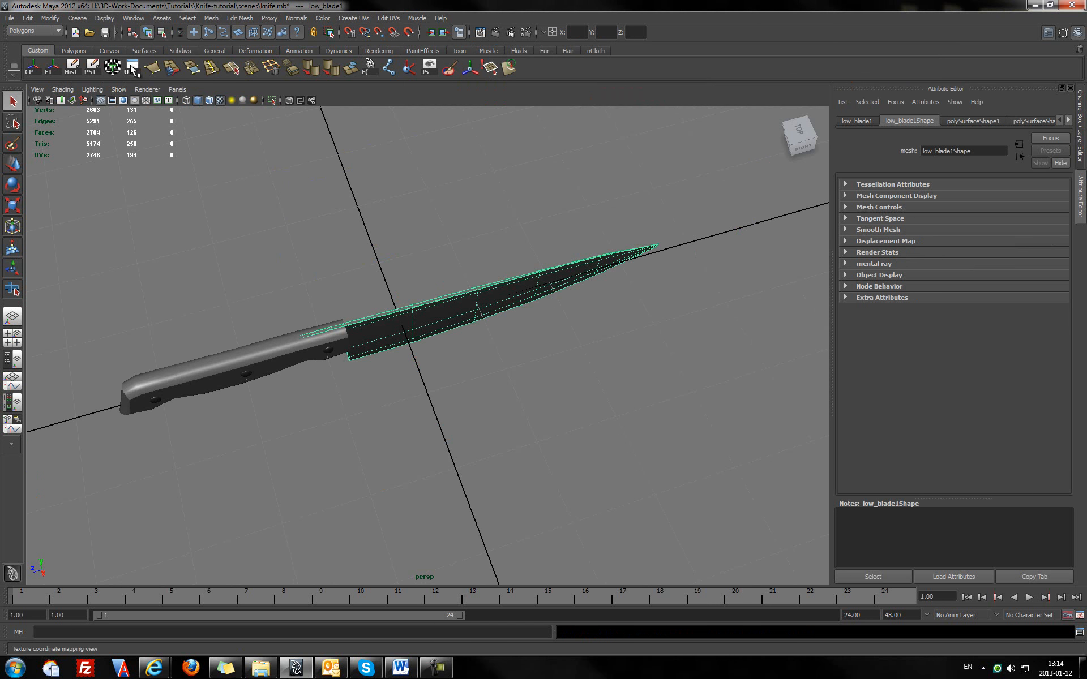
# - Examine the blade's automatically mapped UV shells, including the small loose pieces beside the tang
pyautogui.scroll(-2, 773, 294)
pyautogui.scroll(6, 753, 301)
pyautogui.keyDown('alt'); pyautogui.moveTo(770, 323); pyautogui.dragTo(726, 193, button='middle'); pyautogui.keyUp('alt')
pyautogui.scroll(-3, 722, 204)
pyautogui.scroll(5, 711, 292)
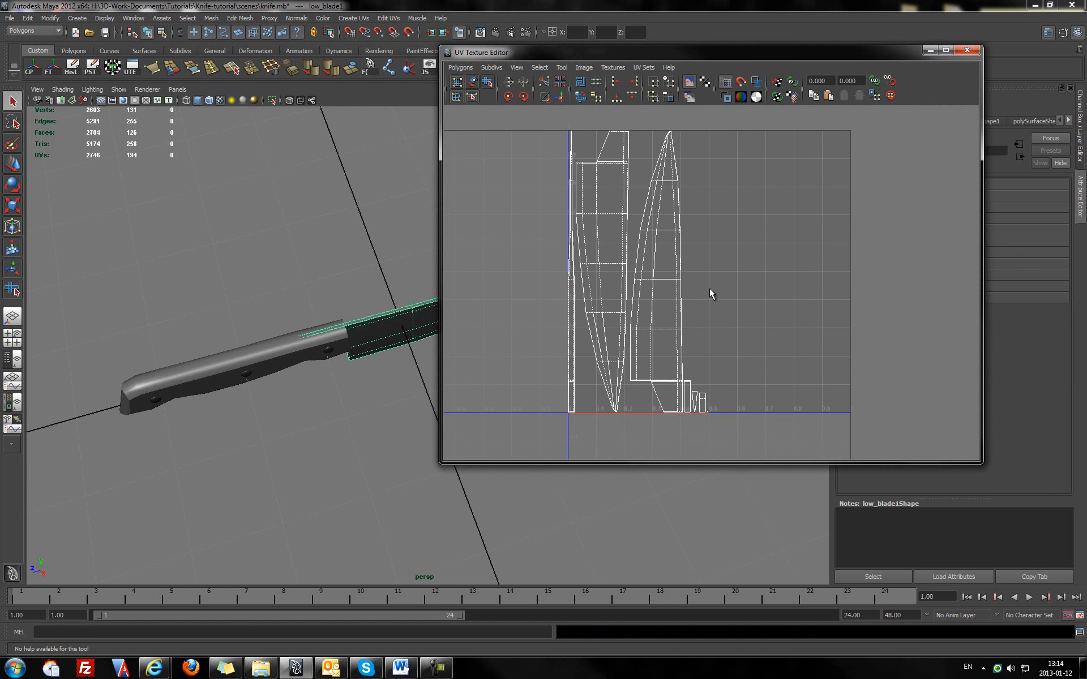
pyautogui.scroll(-2, 689, 284)
pyautogui.keyDown('alt'); pyautogui.moveTo(691, 304); pyautogui.dragTo(678, 244, button='middle'); pyautogui.keyUp('alt')
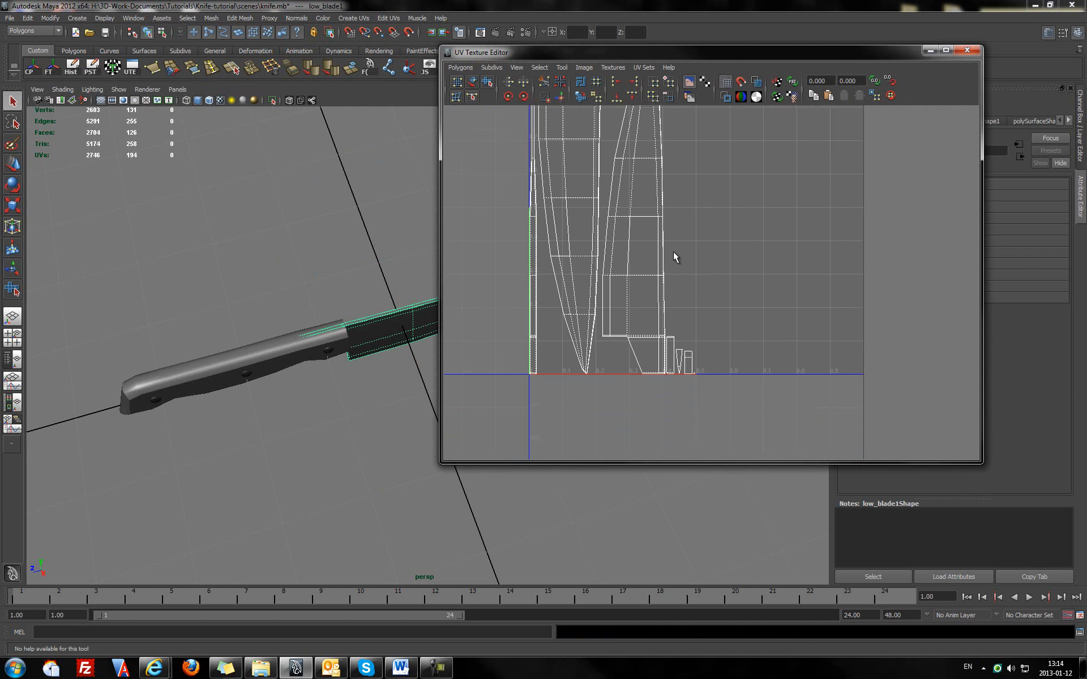
pyautogui.scroll(7, 669, 255)
pyautogui.keyDown('alt'); pyautogui.moveTo(705, 286); pyautogui.dragTo(815, 58, button='middle'); pyautogui.keyUp('alt')
pyautogui.scroll(-3, 673, 343)
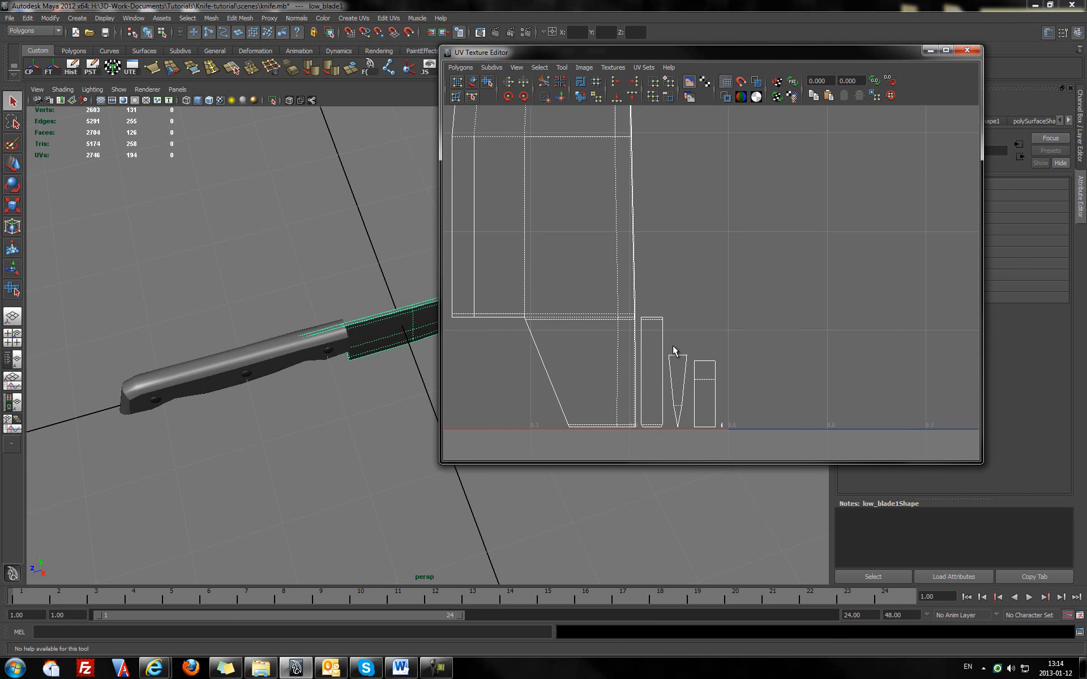
pyautogui.keyDown('alt'); pyautogui.moveTo(671, 346); pyautogui.dragTo(672, 281, button='middle'); pyautogui.keyUp('alt')
pyautogui.scroll(4, 594, 291)
# - Move and sew the small tapered UV shell onto the matching heel edge of the blade-side shell
pyautogui.moveTo(593, 291); pyautogui.dragTo(600, 267, button='right')
pyautogui.click(552, 306)
pyautogui.scroll(-3, 608, 309)
pyautogui.keyDown('alt'); pyautogui.moveTo(609, 310); pyautogui.dragTo(688, 280, button='middle'); pyautogui.keyUp('alt')
pyautogui.click(759, 344)
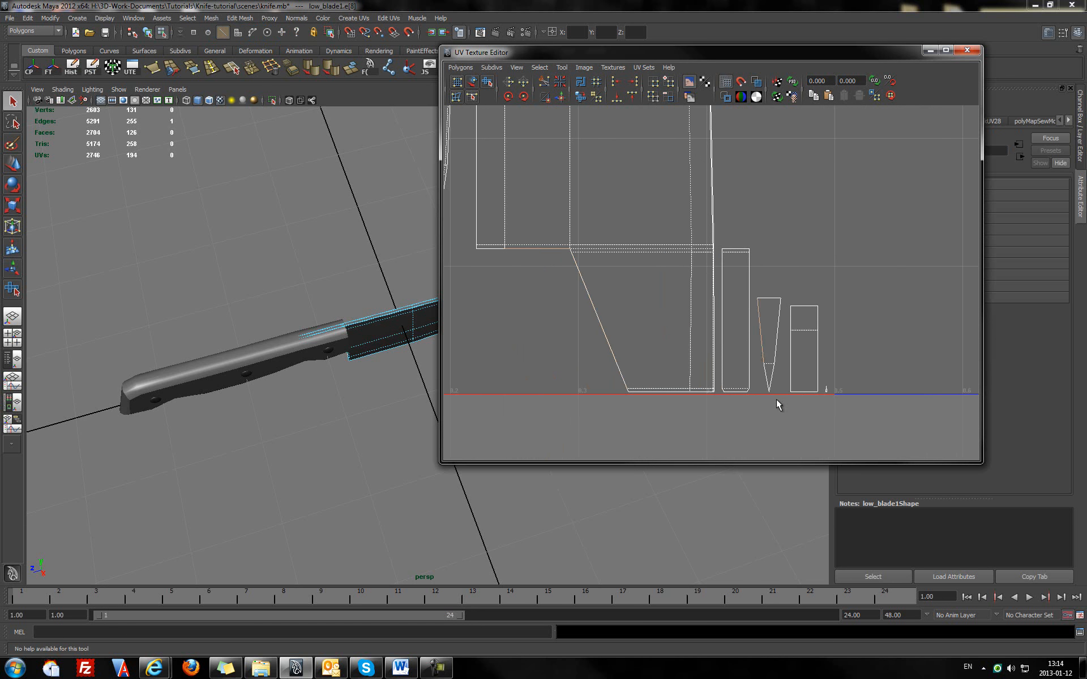
pyautogui.click(766, 377)
pyautogui.keyDown('shift'); pyautogui.click(763, 340); pyautogui.keyUp('shift')
pyautogui.moveTo(765, 248); pyautogui.dragTo(768, 221, button='right')
pyautogui.moveTo(766, 386); pyautogui.dragTo(767, 383)
pyautogui.click(562, 98)
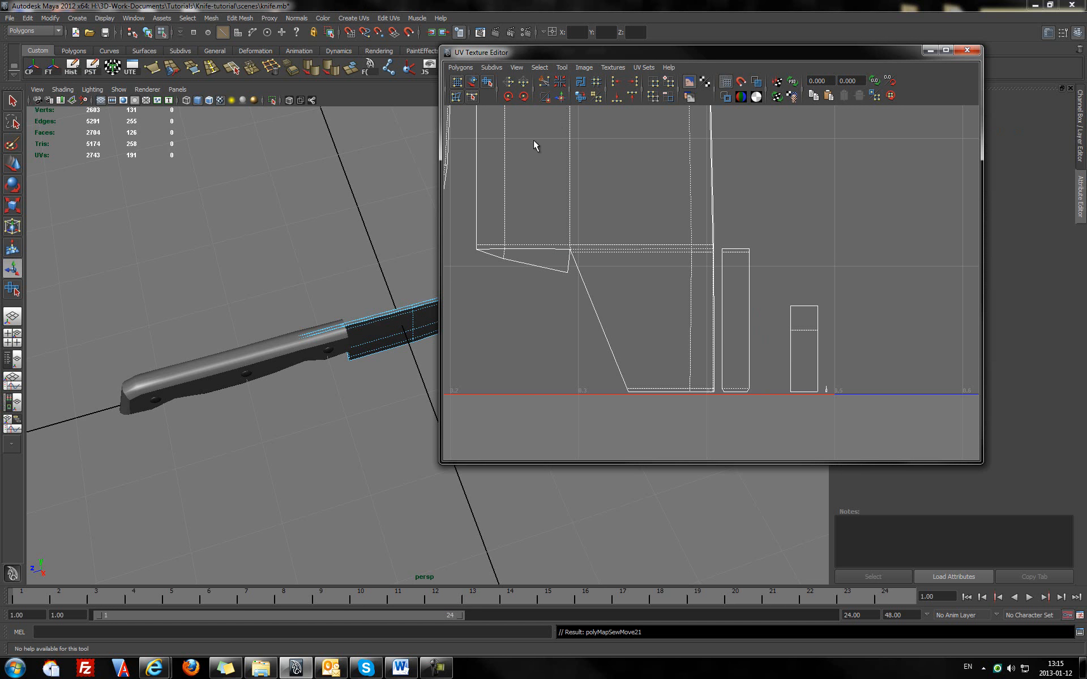
# - Move and sew the tiny triangular UV shell onto the tip of the downward-pointing blade shell
pyautogui.scroll(-1, 498, 240)
pyautogui.keyDown('alt'); pyautogui.moveTo(596, 272); pyautogui.dragTo(683, 243, button='middle'); pyautogui.keyUp('alt')
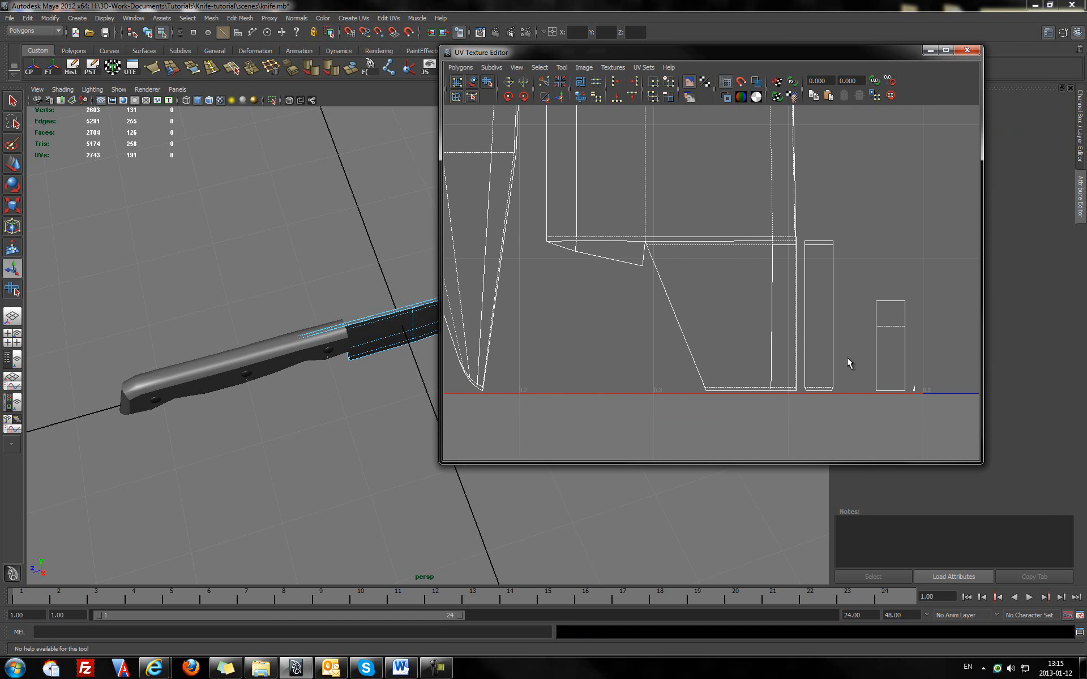
pyautogui.keyDown('alt'); pyautogui.moveTo(857, 375); pyautogui.dragTo(563, 172, button='middle'); pyautogui.keyUp('alt')
pyautogui.scroll(6, 761, 317)
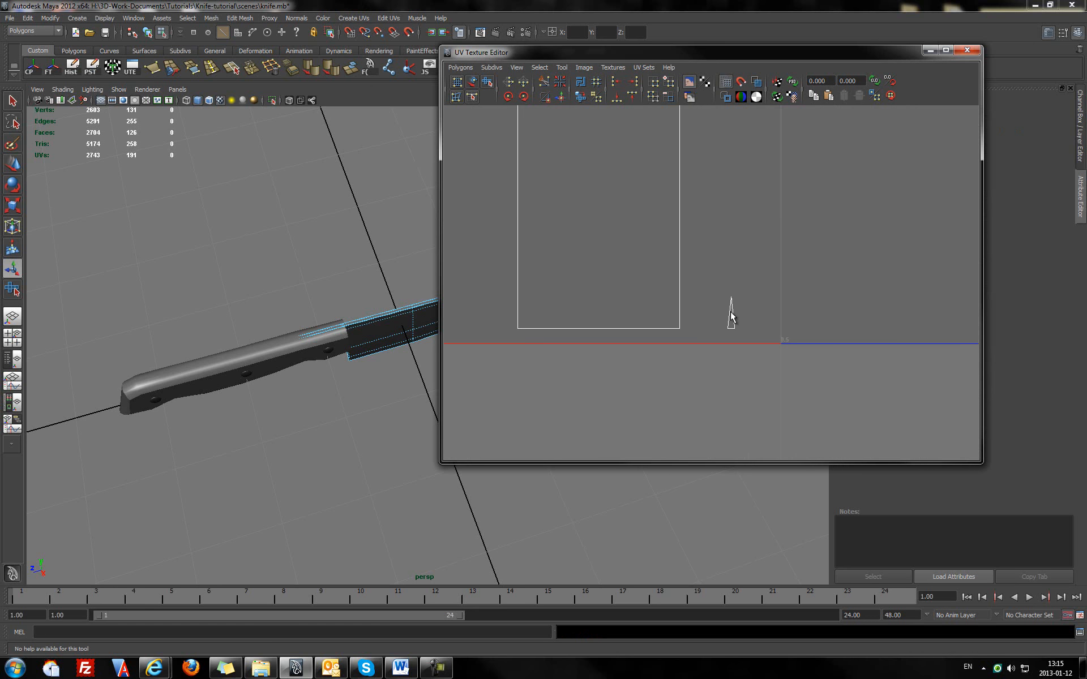
pyautogui.moveTo(728, 315); pyautogui.dragTo(743, 349)
pyautogui.scroll(-5, 743, 350)
pyautogui.keyDown('alt'); pyautogui.moveTo(619, 262); pyautogui.dragTo(915, 286, button='middle'); pyautogui.keyUp('alt')
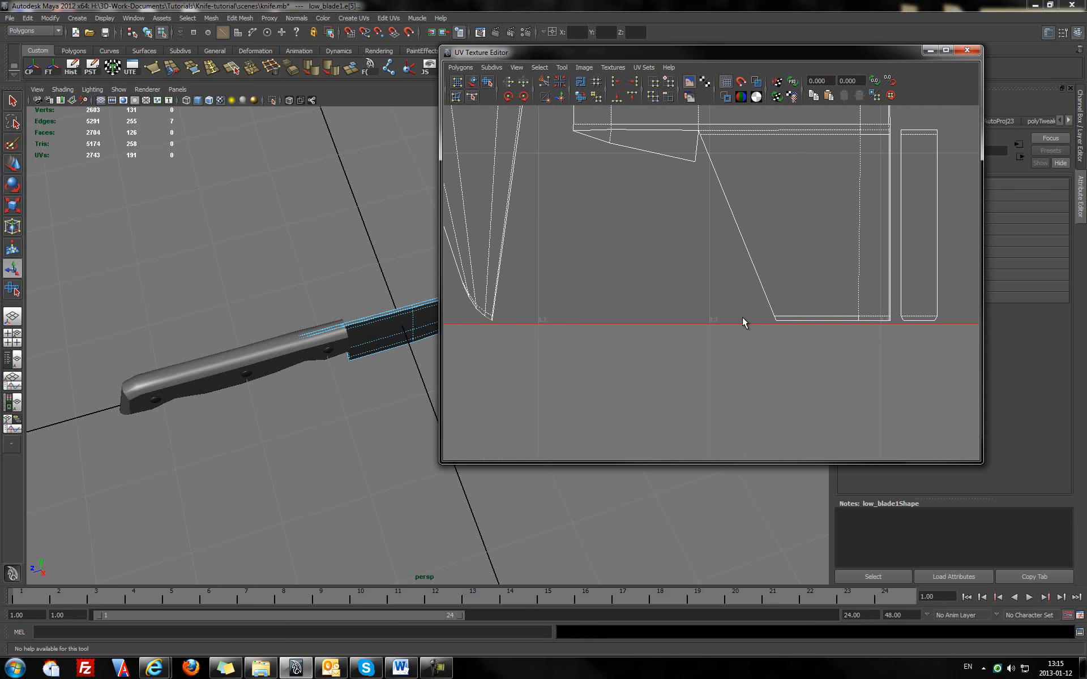
pyautogui.click(489, 323)
pyautogui.keyDown('alt'); pyautogui.moveTo(490, 323); pyautogui.dragTo(513, 324, button='right'); pyautogui.keyUp('alt')
pyautogui.keyDown('alt'); pyautogui.moveTo(513, 323); pyautogui.dragTo(812, 287, button='middle'); pyautogui.keyUp('alt')
pyautogui.press('g')
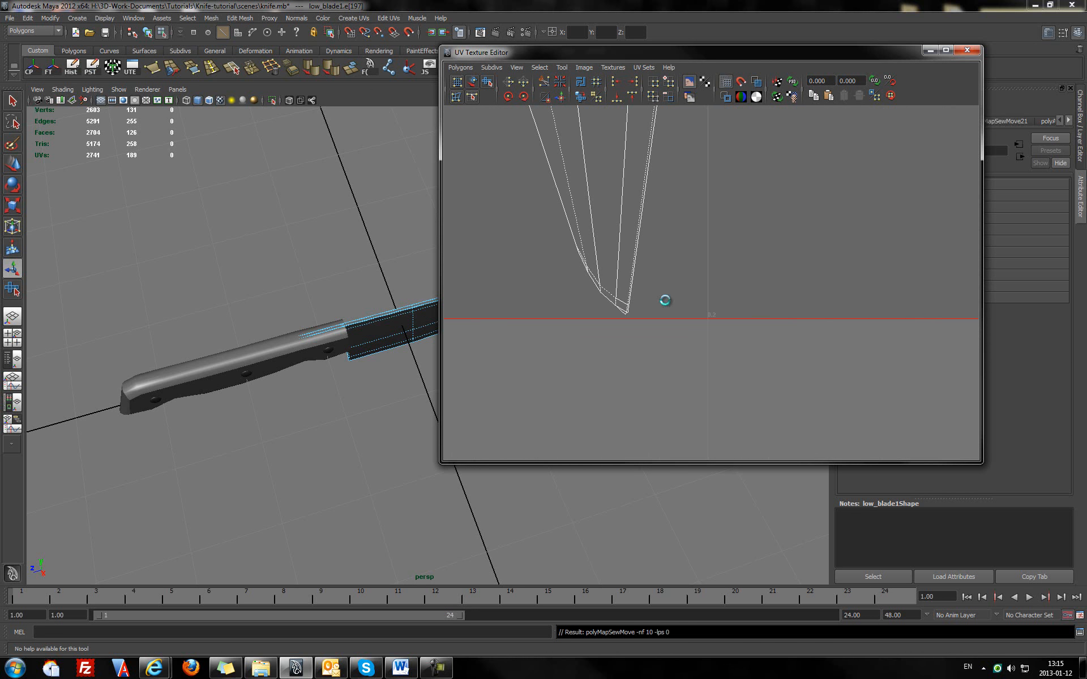
# - Move and sew the small rectangular UV shell onto the end of the short narrow strip beside the tang
pyautogui.scroll(-9, 666, 299)
pyautogui.keyDown('alt'); pyautogui.moveTo(712, 208); pyautogui.dragTo(633, 314, button='middle'); pyautogui.keyUp('alt')
pyautogui.keyDown('alt'); pyautogui.moveTo(675, 242); pyautogui.dragTo(657, 287, button='middle'); pyautogui.keyUp('alt')
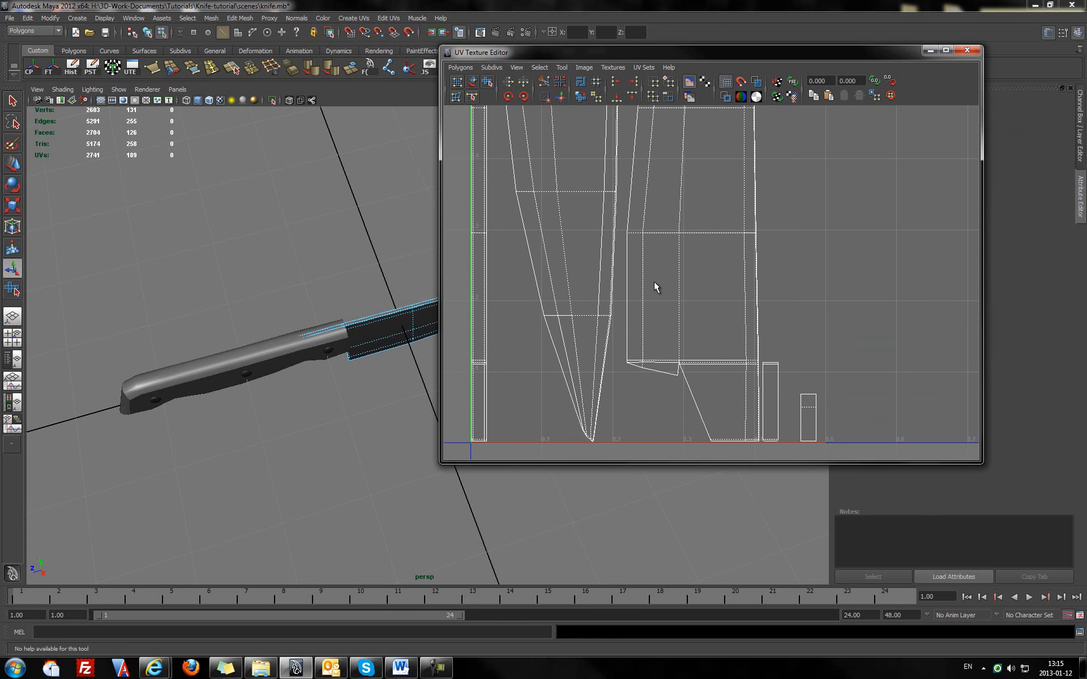
pyautogui.scroll(-2, 653, 281)
pyautogui.keyDown('alt'); pyautogui.moveTo(645, 229); pyautogui.dragTo(536, 43, button='middle'); pyautogui.keyUp('alt')
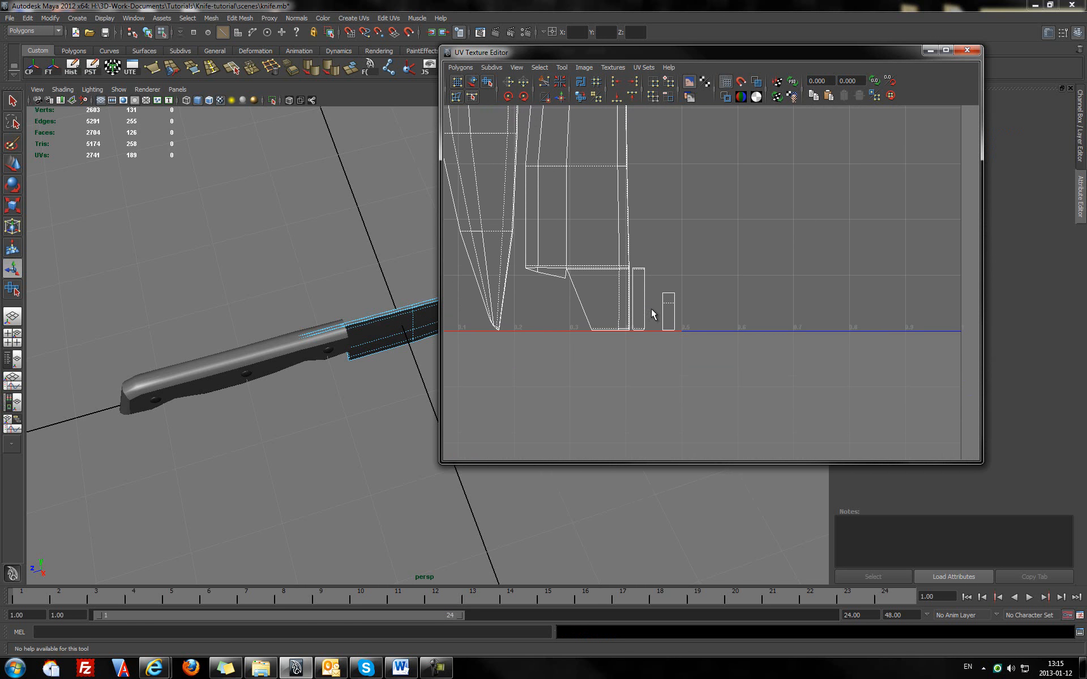
pyautogui.click(638, 315)
pyautogui.moveTo(634, 259); pyautogui.dragTo(669, 325)
pyautogui.click(644, 276)
pyautogui.keyDown('shift'); pyautogui.moveTo(639, 273); pyautogui.dragTo(655, 315, button='right'); pyautogui.keyUp('shift')
pyautogui.moveTo(643, 260); pyautogui.dragTo(640, 272)
# - Move and sew the combined short strip onto the tang end of the long, thin spine shell
pyautogui.keyDown('alt'); pyautogui.moveTo(644, 300); pyautogui.dragTo(591, 300, button='right'); pyautogui.keyUp('alt')
pyautogui.keyDown('alt'); pyautogui.moveTo(591, 301); pyautogui.dragTo(588, 373, button='middle'); pyautogui.keyUp('alt')
pyautogui.click(662, 368)
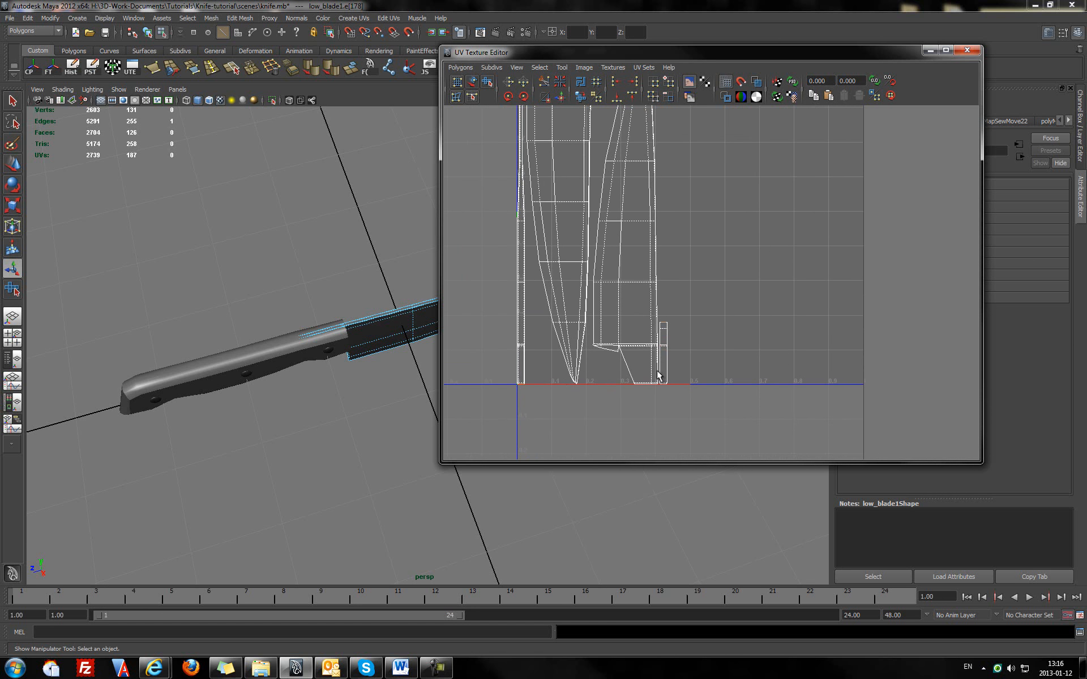
pyautogui.keyDown('alt'); pyautogui.moveTo(660, 376); pyautogui.dragTo(646, 294, button='right'); pyautogui.keyUp('alt')
pyautogui.scroll(3, 647, 294)
pyautogui.scroll(-1, 646, 294)
pyautogui.scroll(-1, 647, 294)
pyautogui.keyDown('alt'); pyautogui.moveTo(646, 294); pyautogui.dragTo(683, 329, button='middle'); pyautogui.keyUp('alt')
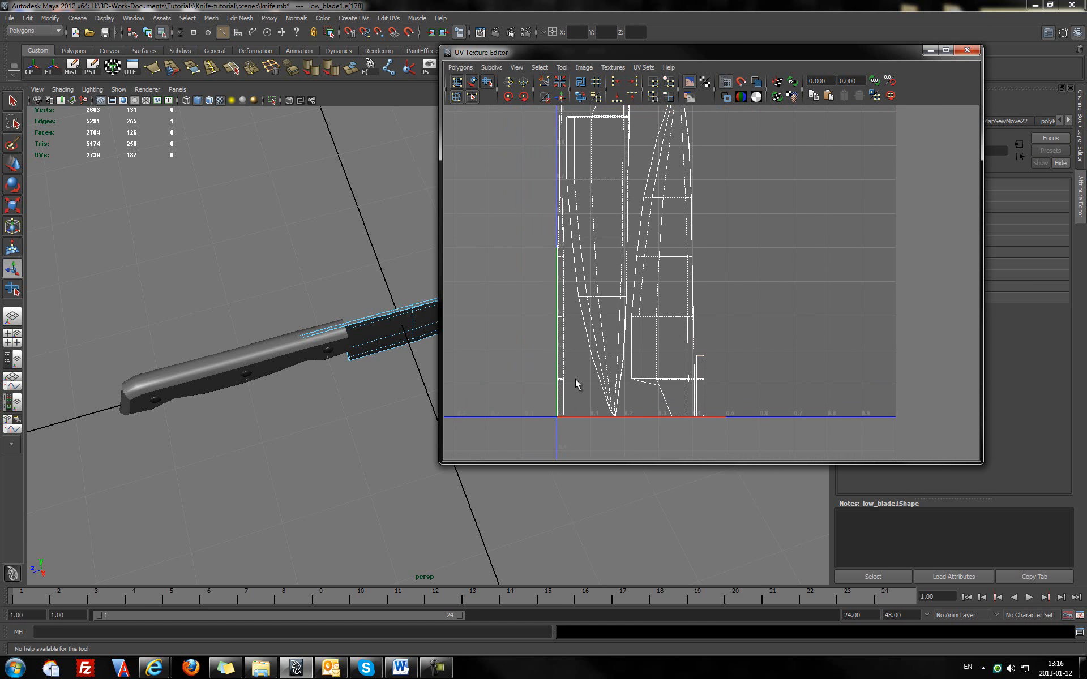
pyautogui.press('g')
# - Examine the sewn blade layout along the spine strip and both blade-side shells
pyautogui.scroll(-2, 571, 365)
pyautogui.scroll(-1, 572, 365)
pyautogui.keyDown('alt'); pyautogui.moveTo(685, 346); pyautogui.dragTo(631, 324, button='middle'); pyautogui.keyUp('alt')
pyautogui.scroll(4, 622, 311)
pyautogui.keyDown('alt'); pyautogui.moveTo(547, 281); pyautogui.dragTo(631, 288, button='middle'); pyautogui.keyUp('alt')
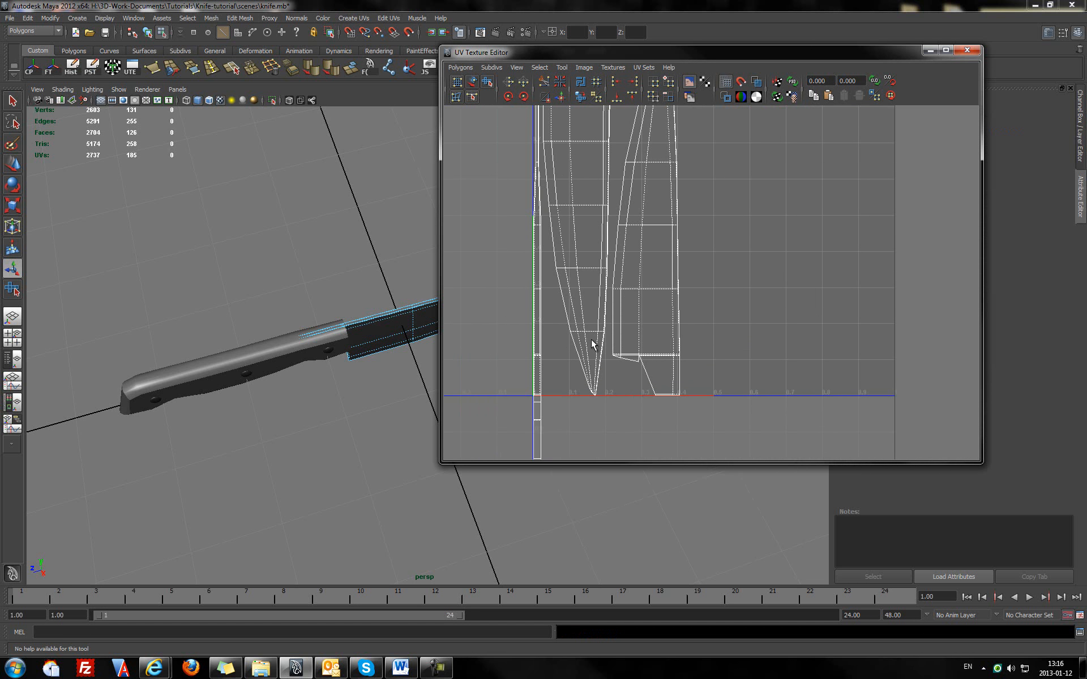
pyautogui.keyDown('alt'); pyautogui.moveTo(619, 311); pyautogui.dragTo(654, 200, button='middle'); pyautogui.keyUp('alt')
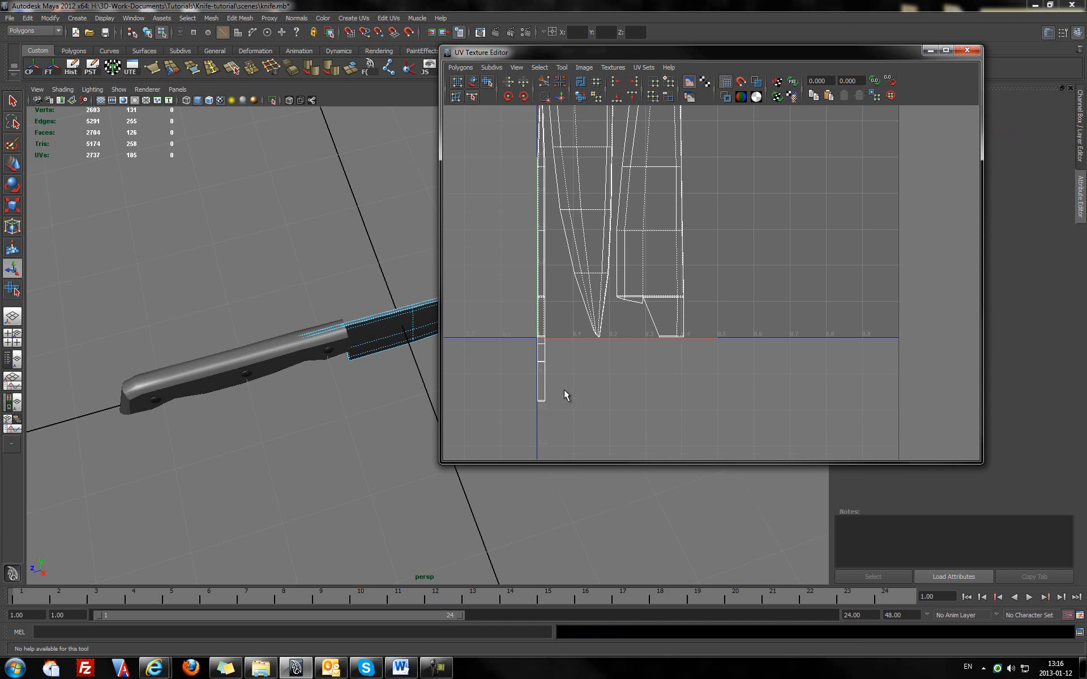
pyautogui.keyDown('alt'); pyautogui.moveTo(576, 167); pyautogui.dragTo(572, 280, button='middle'); pyautogui.keyUp('alt')
pyautogui.keyDown('alt'); pyautogui.moveTo(647, 262); pyautogui.dragTo(635, 358, button='middle'); pyautogui.keyUp('alt')
pyautogui.scroll(-2, 638, 272)
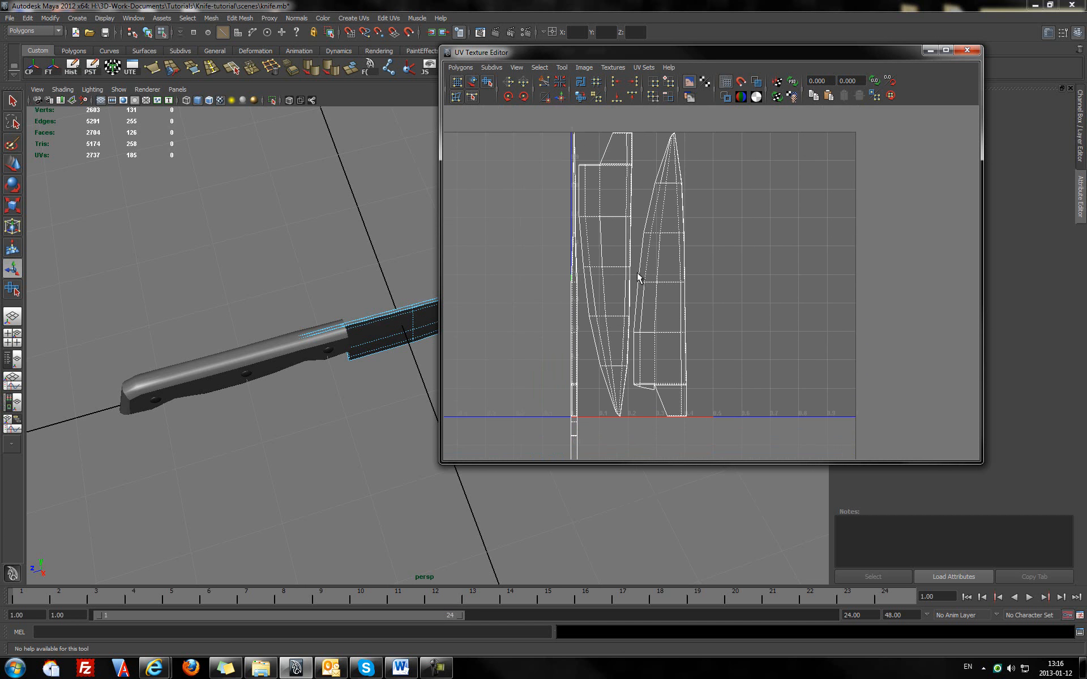
pyautogui.keyDown('alt'); pyautogui.moveTo(637, 277); pyautogui.dragTo(597, 312, button='middle'); pyautogui.keyUp('alt')
# - Rotate the whole upward-pointing blade-side UV shell 180 degrees in 45-degree clockwise increments
pyautogui.moveTo(582, 286); pyautogui.dragTo(658, 274, button='right')
pyautogui.click(639, 268)
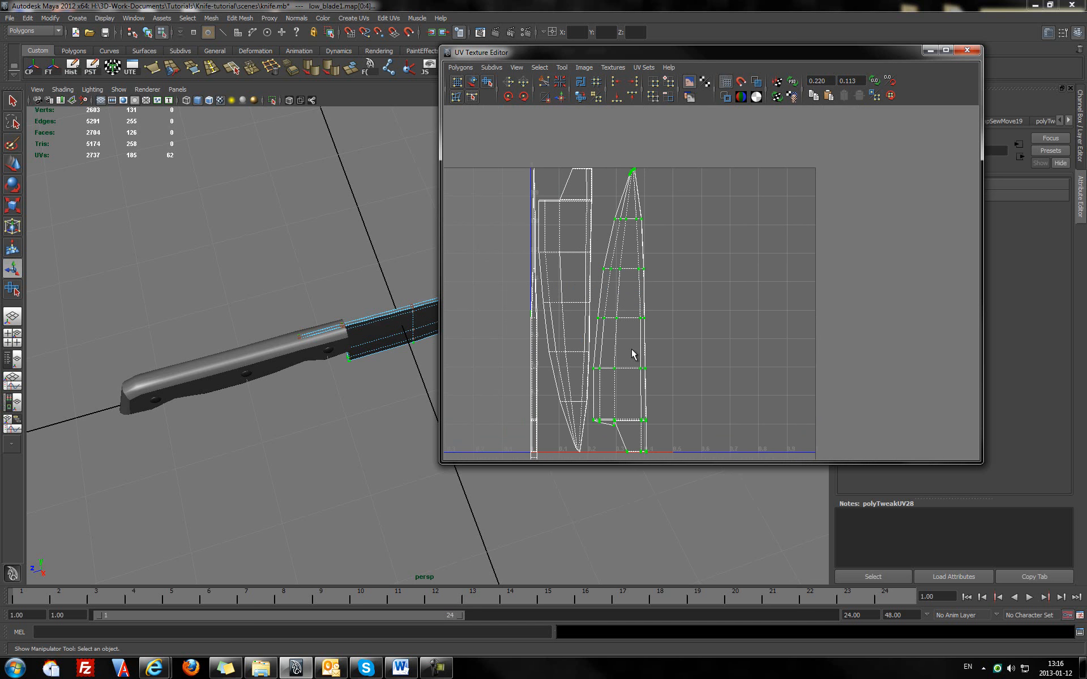
pyautogui.moveTo(624, 297); pyautogui.dragTo(658, 293, button='right')
pyautogui.moveTo(619, 259); pyautogui.dragTo(678, 291)
pyautogui.keyDown('ctrl'); pyautogui.moveTo(632, 286); pyautogui.dragTo(662, 275, button='right'); pyautogui.keyUp('ctrl')
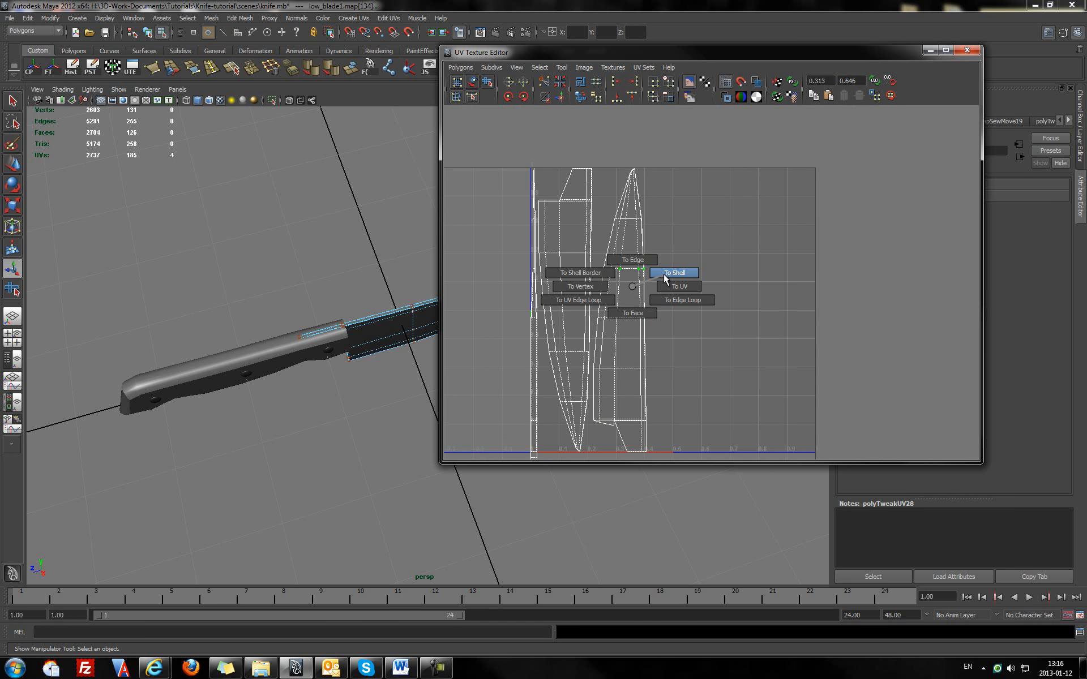
pyautogui.keyDown('ctrl'); pyautogui.moveTo(667, 274); pyautogui.dragTo(668, 273, button='right'); pyautogui.keyUp('ctrl')
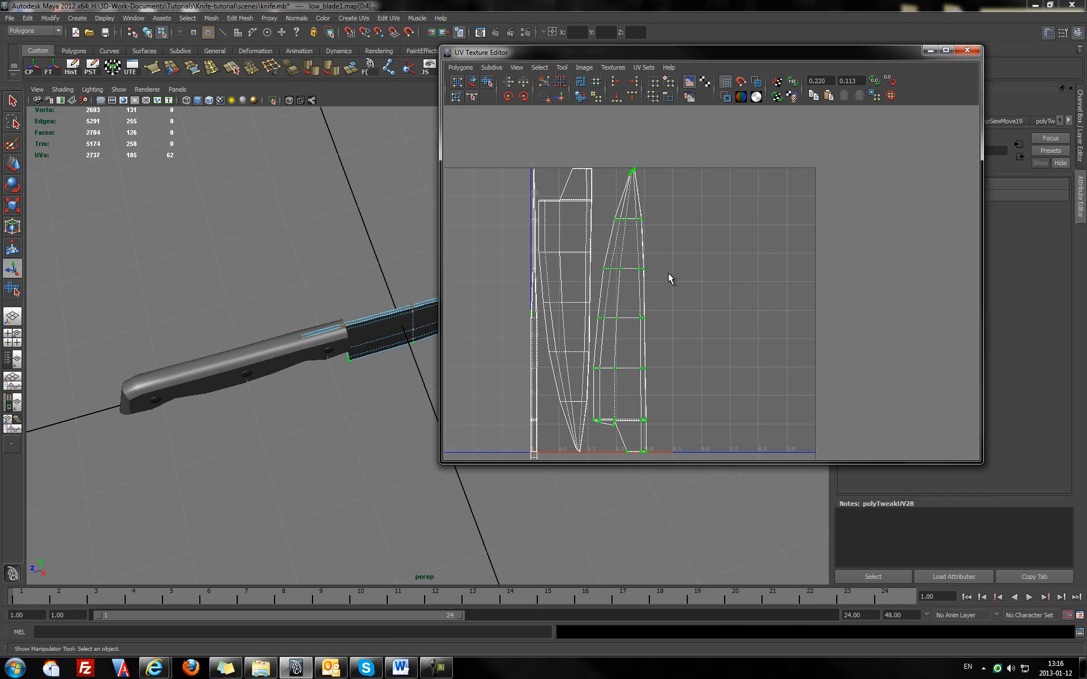
pyautogui.click(524, 97)
pyautogui.click(524, 97)
pyautogui.click(524, 96)
pyautogui.click(524, 96)
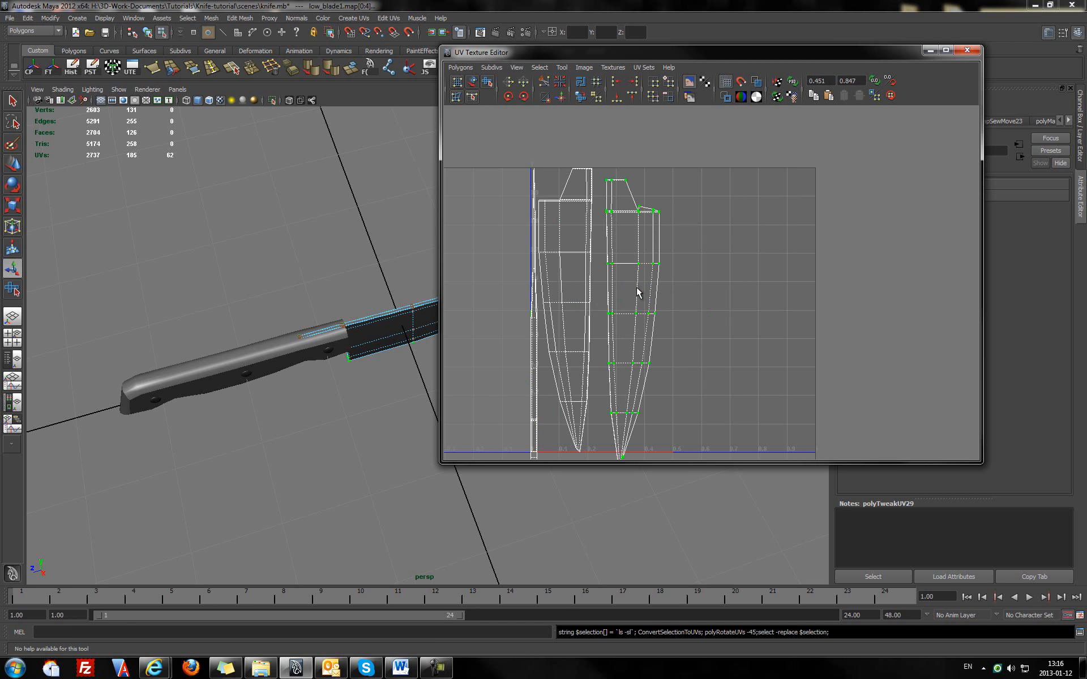
# - Move the rotated blade shell vertically so its tang end lines up with the neighbouring blade shell
pyautogui.press('w')
pyautogui.scroll(5, 633, 286)
pyautogui.keyDown('alt'); pyautogui.moveTo(589, 167); pyautogui.dragTo(738, 283, button='middle'); pyautogui.keyUp('alt')
pyautogui.moveTo(683, 419); pyautogui.dragTo(684, 395)
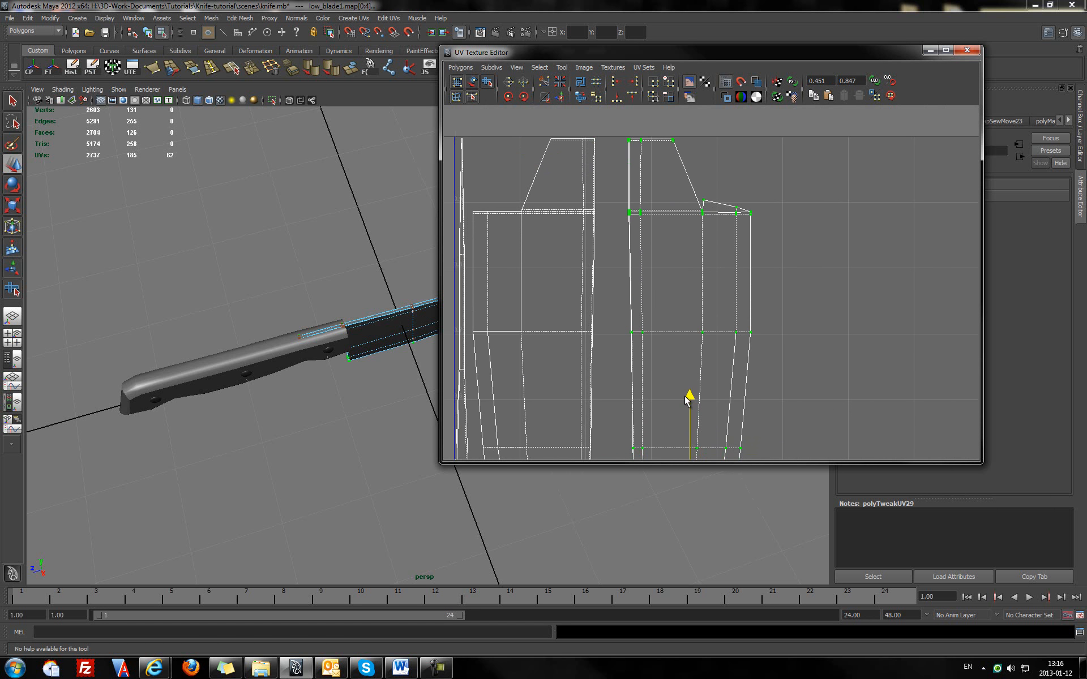
pyautogui.scroll(-4, 705, 382)
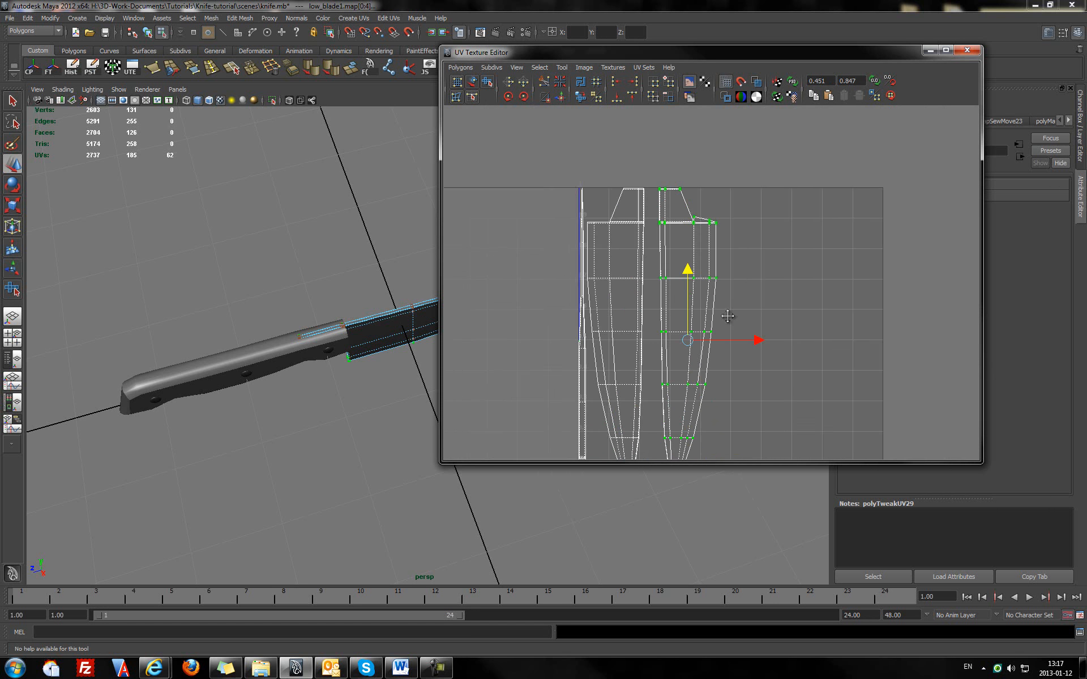
pyautogui.keyDown('alt'); pyautogui.moveTo(741, 344); pyautogui.dragTo(701, 230, button='middle'); pyautogui.keyUp('alt')
# - Rotate the whole long spine strip shell 180 degrees and move it between the two blade-side shells
pyautogui.click(561, 328)
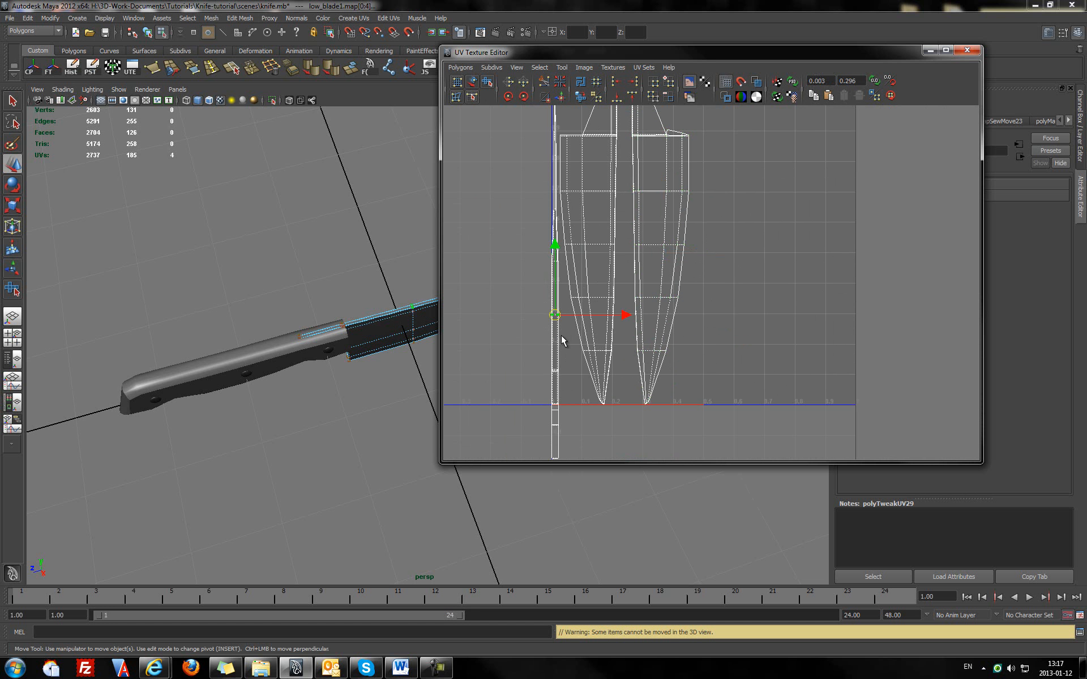
pyautogui.keyDown('ctrl'); pyautogui.moveTo(553, 328); pyautogui.dragTo(589, 329, button='right'); pyautogui.keyUp('ctrl')
pyautogui.click(524, 96)
pyautogui.click(523, 96)
pyautogui.moveTo(623, 281); pyautogui.dragTo(695, 273)
# - Adjust the spine strip's position to align its cross edges with the blade shells and fit it within the gap
pyautogui.keyDown('alt'); pyautogui.moveTo(685, 218); pyautogui.dragTo(783, 235, button='middle'); pyautogui.keyUp('alt')
pyautogui.scroll(4, 651, 299)
pyautogui.moveTo(610, 416); pyautogui.dragTo(609, 409)
pyautogui.keyDown('alt'); pyautogui.moveTo(661, 202); pyautogui.dragTo(656, 91, button='middle'); pyautogui.keyUp('alt')
pyautogui.scroll(-3, 664, 309)
pyautogui.keyDown('alt'); pyautogui.moveTo(672, 334); pyautogui.dragTo(640, 299, button='middle'); pyautogui.keyUp('alt')
pyautogui.moveTo(673, 306); pyautogui.dragTo(666, 304)
pyautogui.keyDown('alt'); pyautogui.moveTo(666, 304); pyautogui.dragTo(672, 347, button='middle'); pyautogui.keyUp('alt')
pyautogui.moveTo(615, 375); pyautogui.dragTo(615, 380)
pyautogui.keyDown('alt'); pyautogui.moveTo(712, 328); pyautogui.dragTo(697, 324, button='right'); pyautogui.keyUp('alt')
pyautogui.keyDown('alt'); pyautogui.moveTo(698, 323); pyautogui.dragTo(689, 278, button='middle'); pyautogui.keyUp('alt')
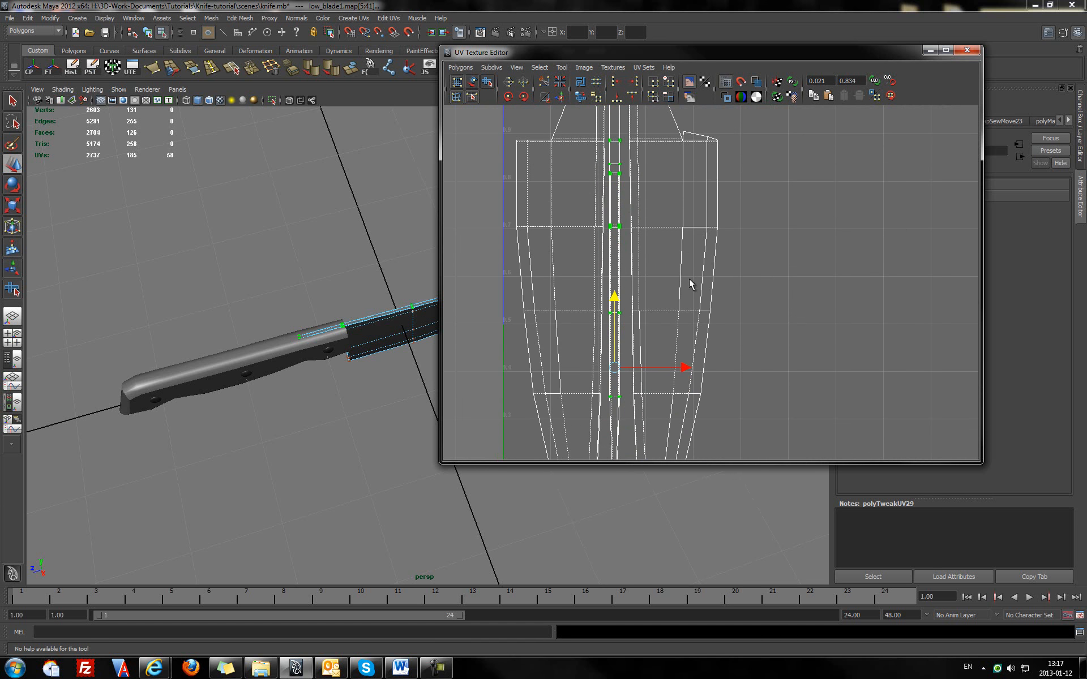
pyautogui.moveTo(682, 368); pyautogui.dragTo(681, 358)
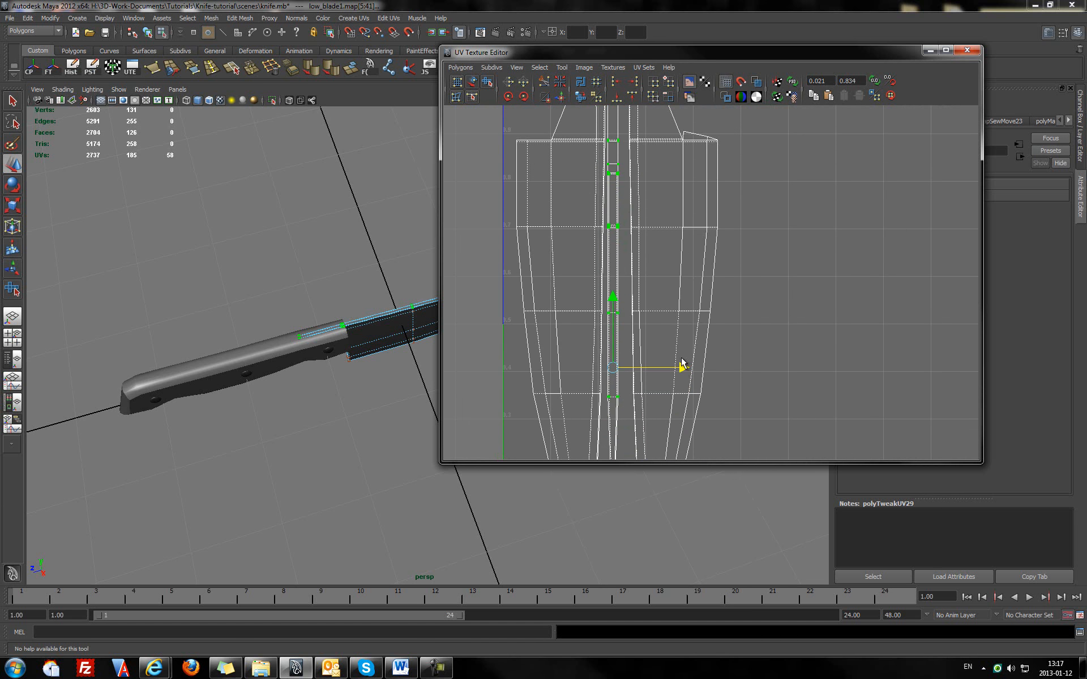
# - Select the whole rotated blade-side shell and move it horizontally closer to the spine strip
pyautogui.moveTo(625, 131); pyautogui.dragTo(642, 163)
pyautogui.keyDown('ctrl'); pyautogui.moveTo(642, 167); pyautogui.dragTo(665, 158, button='right'); pyautogui.keyUp('ctrl')
pyautogui.moveTo(739, 321); pyautogui.dragTo(732, 323)
pyautogui.keyDown('alt'); pyautogui.moveTo(732, 324); pyautogui.dragTo(701, 323, button='right'); pyautogui.keyUp('alt')
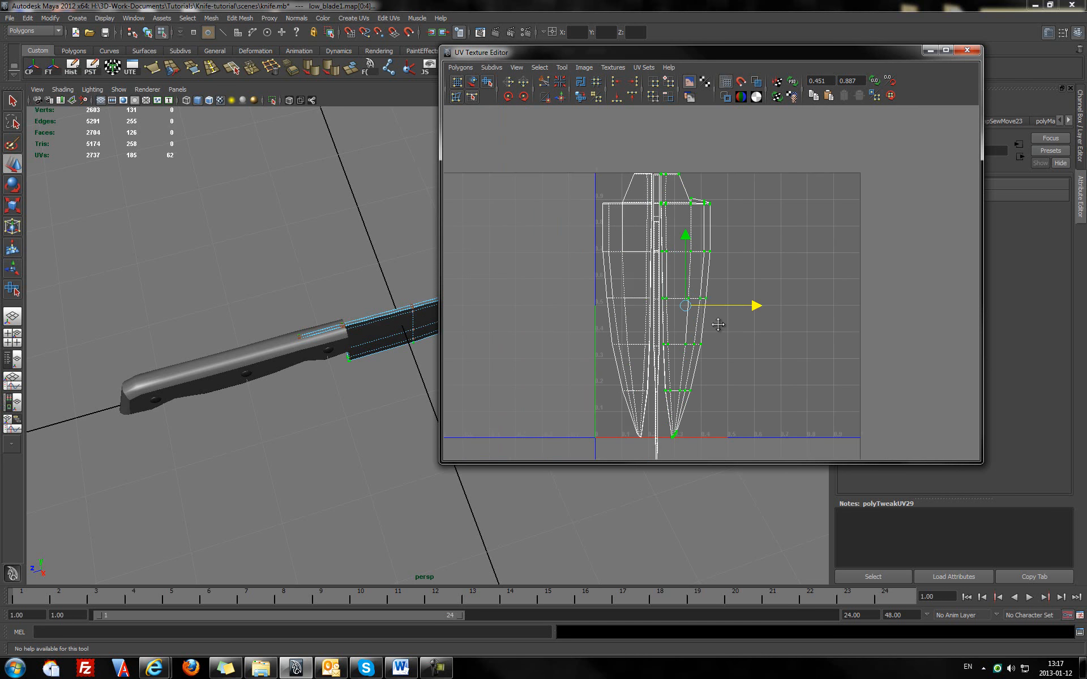
pyautogui.keyDown('alt'); pyautogui.moveTo(731, 336); pyautogui.dragTo(673, 282, button='middle'); pyautogui.keyUp('alt')
pyautogui.moveTo(555, 171); pyautogui.dragTo(661, 304)
pyautogui.keyDown('ctrl'); pyautogui.moveTo(598, 258); pyautogui.dragTo(632, 247, button='right'); pyautogui.keyUp('ctrl')
pyautogui.press('r')
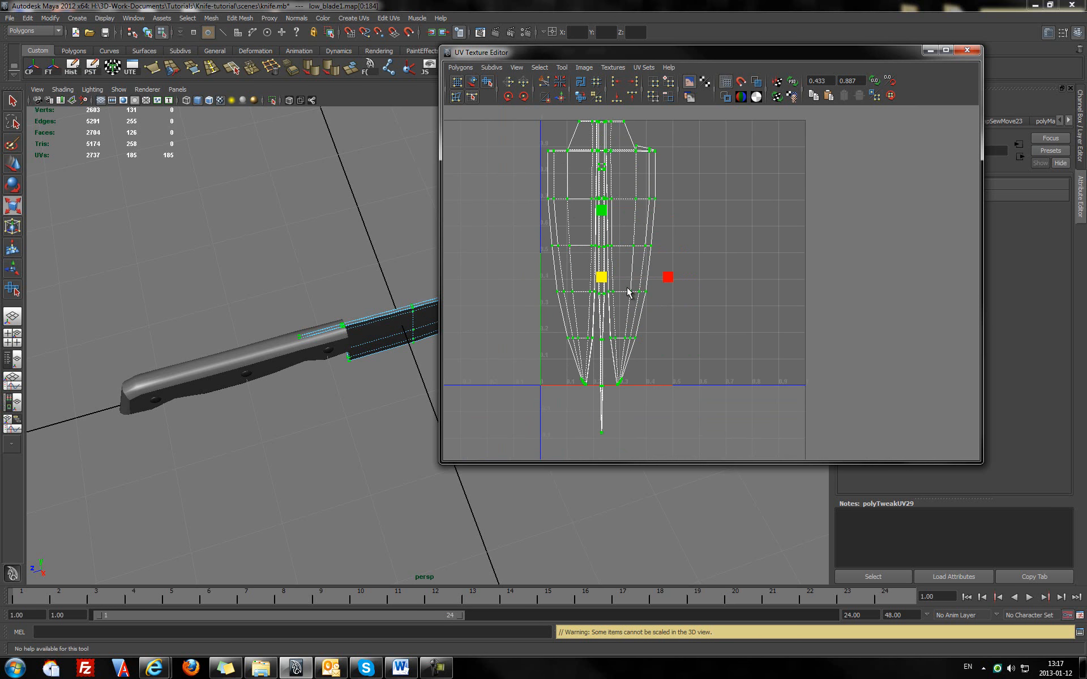
pyautogui.moveTo(600, 270); pyautogui.dragTo(570, 277)
pyautogui.hotkey('ctrl', 'z')
pyautogui.hotkey('ctrl', 'z')
pyautogui.hotkey('ctrl', 'z')
pyautogui.hotkey('ctrl', 'z')
pyautogui.hotkey('ctrl', 'z')
pyautogui.hotkey('ctrl', 'z')
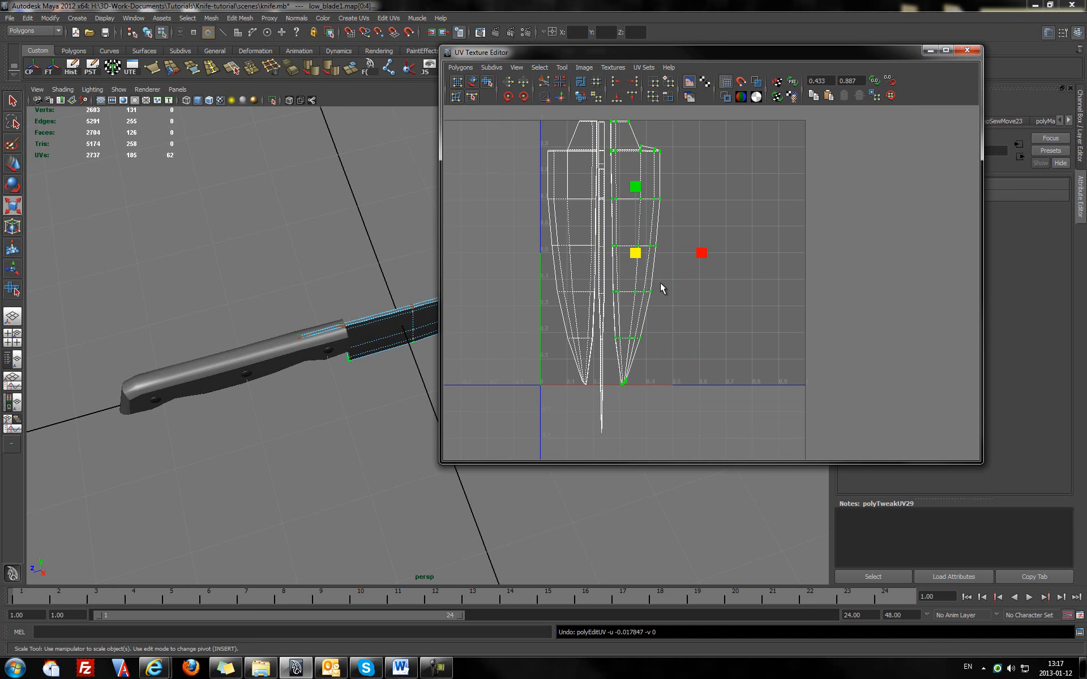
# - Select the whole spine strip shell and move it vertically until its pointed end lines up with the blade tips
pyautogui.scroll(3, 634, 283)
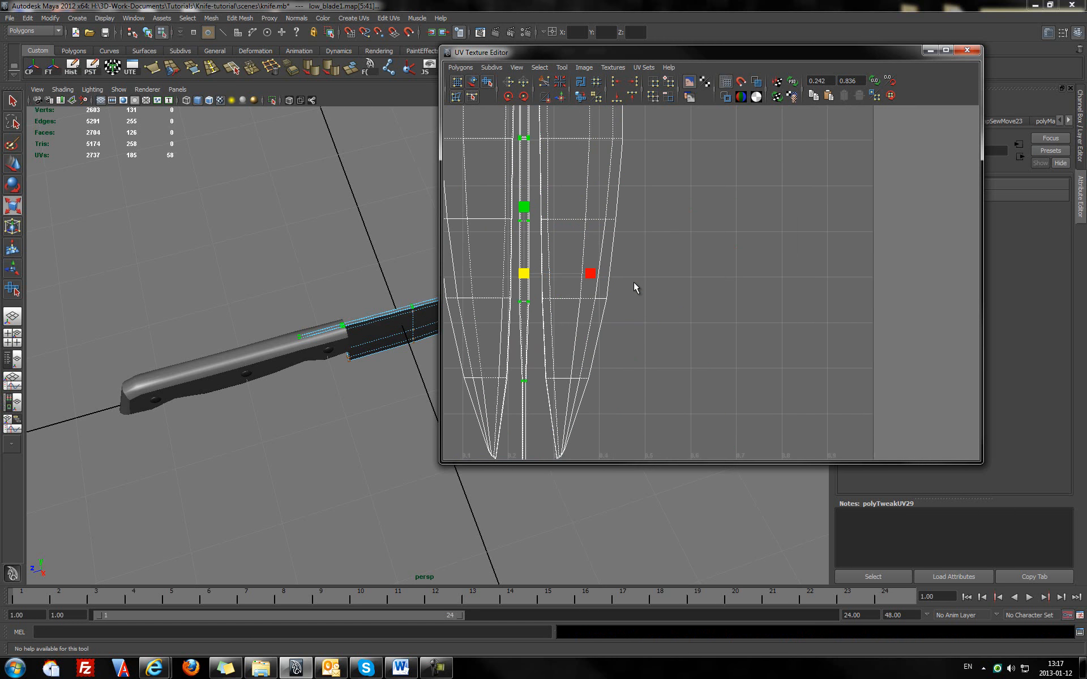
pyautogui.press('w')
pyautogui.scroll(-2, 626, 271)
pyautogui.keyDown('alt'); pyautogui.moveTo(602, 211); pyautogui.dragTo(601, 266, button='middle'); pyautogui.keyUp('alt')
pyautogui.moveTo(578, 263); pyautogui.dragTo(578, 209)
pyautogui.moveTo(714, 272)
pyautogui.keyDown('alt'); pyautogui.mouseDown(button='middle')
pyautogui.moveTo(717, 236)
pyautogui.moveTo(719, 249)
pyautogui.mouseUp(button='middle'); pyautogui.keyUp('alt')
pyautogui.moveTo(588, 171); pyautogui.dragTo(587, 164)
pyautogui.scroll(8, 667, 179)
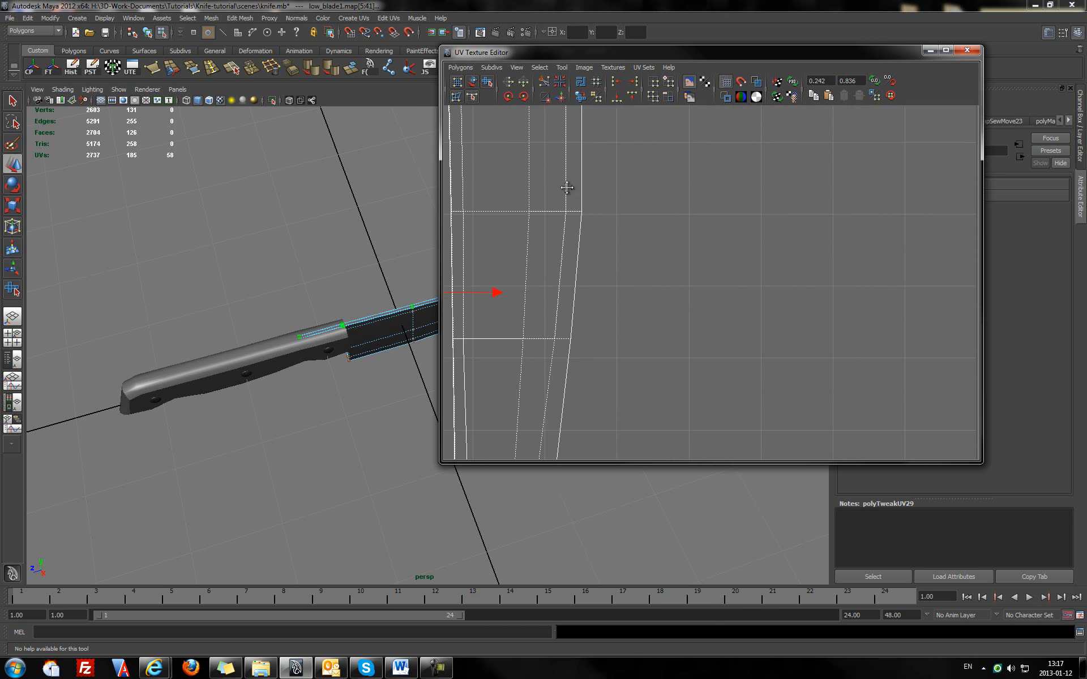
# - Select the whole rotated blade-side shell and move it horizontally toward the spine strip, matching the gap on the other side
pyautogui.keyDown('alt'); pyautogui.moveTo(566, 187); pyautogui.dragTo(642, 251, button='middle'); pyautogui.keyUp('alt')
pyautogui.moveTo(594, 236); pyautogui.dragTo(593, 236)
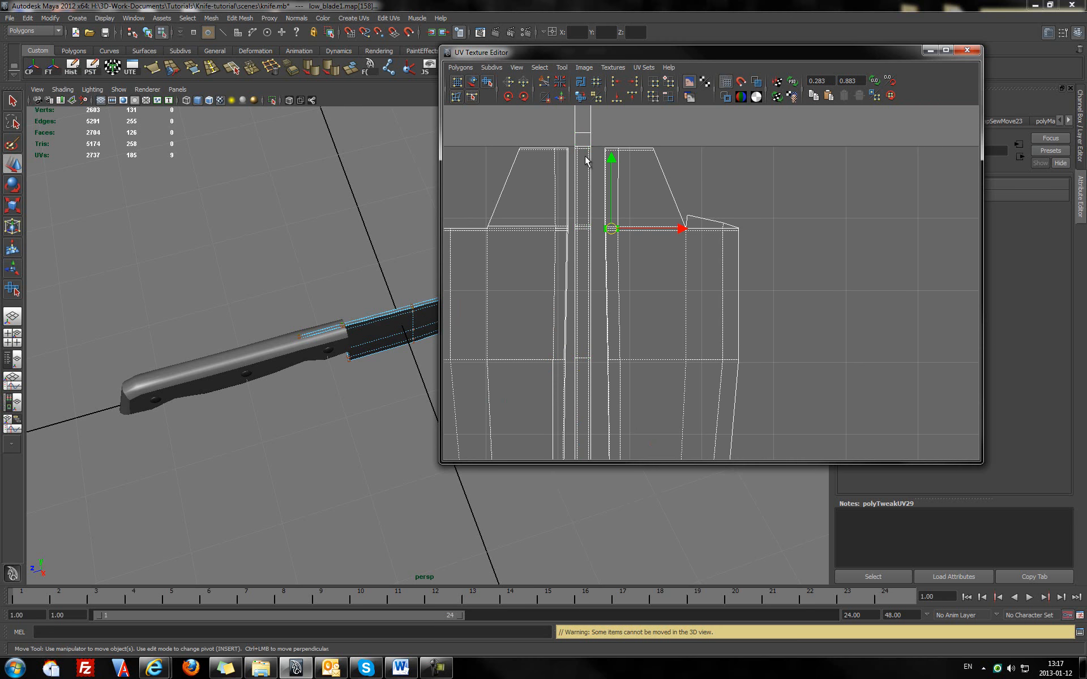
pyautogui.scroll(-2, 628, 199)
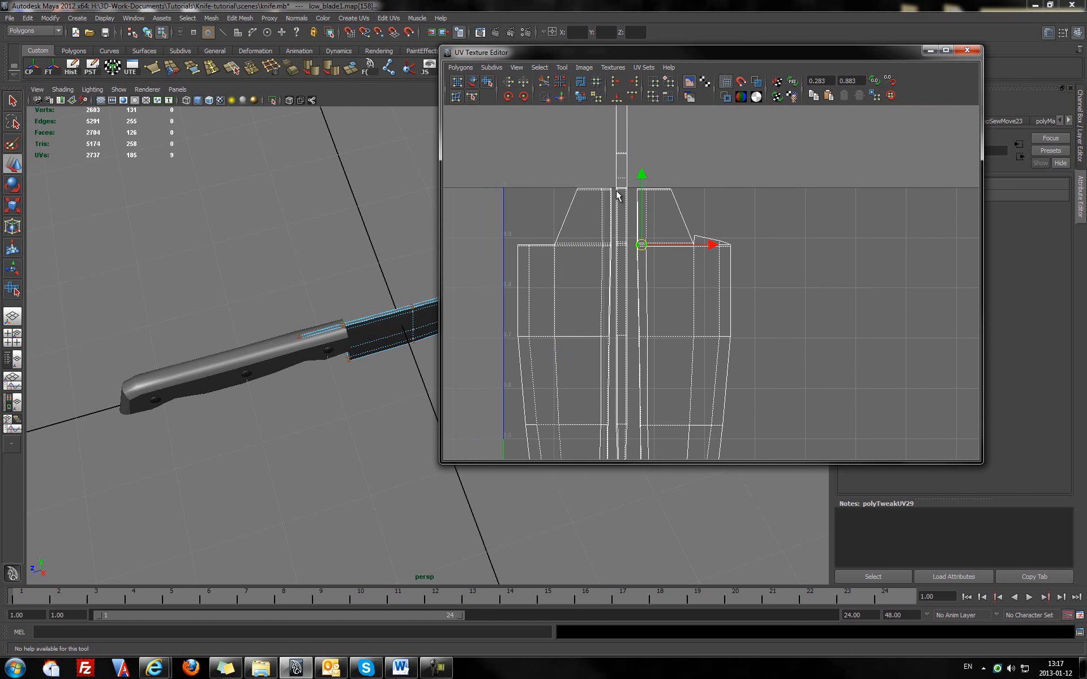
pyautogui.scroll(-3, 749, 290)
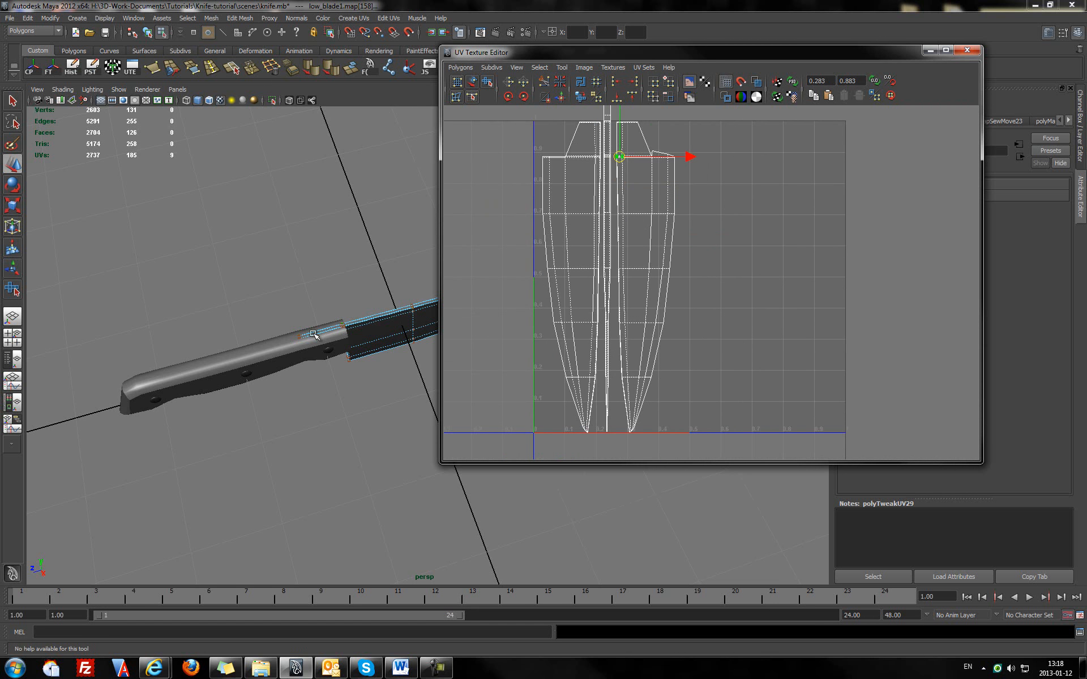
pyautogui.keyDown('alt'); pyautogui.moveTo(599, 212); pyautogui.dragTo(579, 261, button='middle'); pyautogui.keyUp('alt')
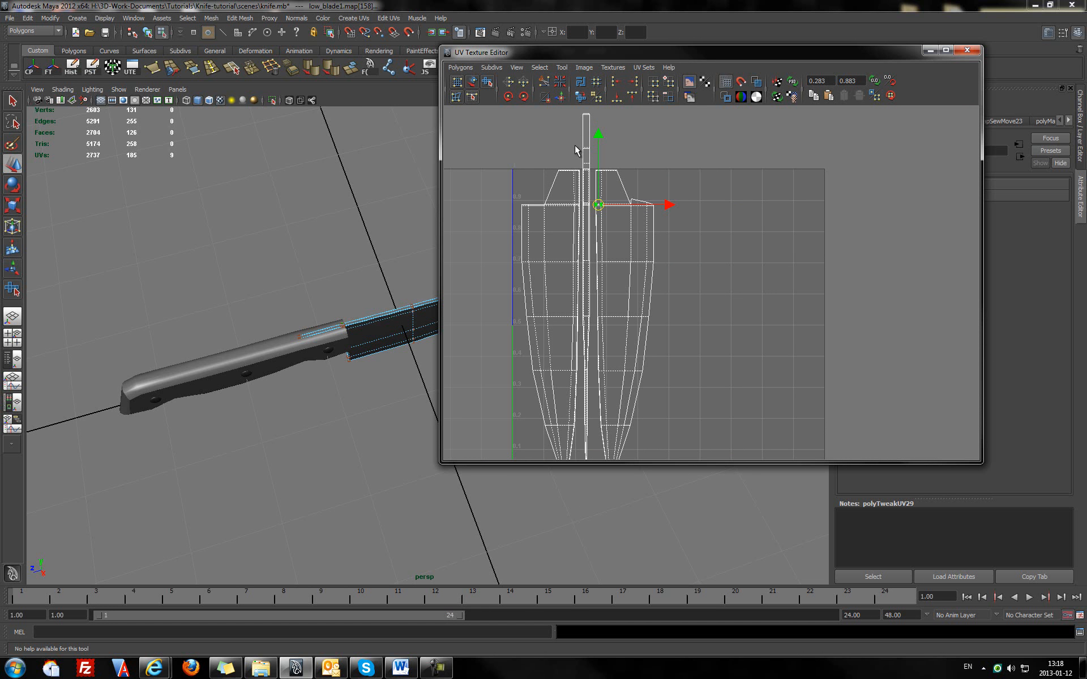
pyautogui.keyDown('alt'); pyautogui.moveTo(608, 282); pyautogui.dragTo(644, 286, button='middle'); pyautogui.keyUp('alt')
pyautogui.scroll(2, 606, 229)
pyautogui.scroll(2, 628, 279)
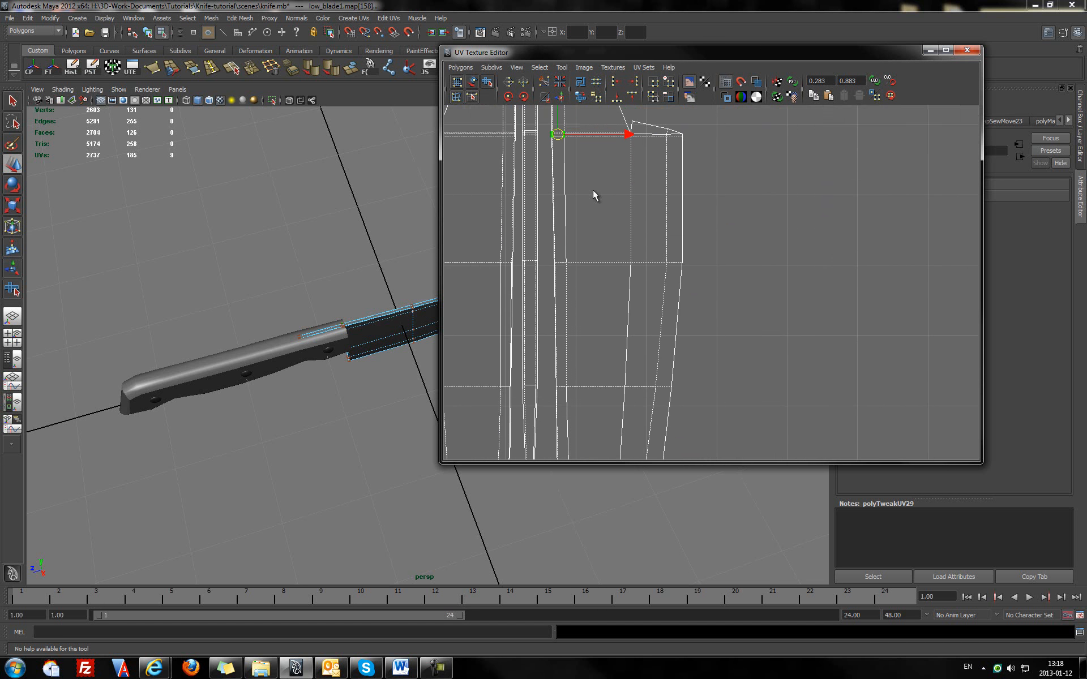
pyautogui.keyDown('alt'); pyautogui.moveTo(593, 189); pyautogui.dragTo(624, 250, button='middle'); pyautogui.keyUp('alt')
pyautogui.keyDown('ctrl'); pyautogui.moveTo(607, 217); pyautogui.dragTo(640, 206, button='right'); pyautogui.keyUp('ctrl')
pyautogui.keyDown('alt'); pyautogui.moveTo(733, 358); pyautogui.dragTo(738, 257, button='middle'); pyautogui.keyUp('alt')
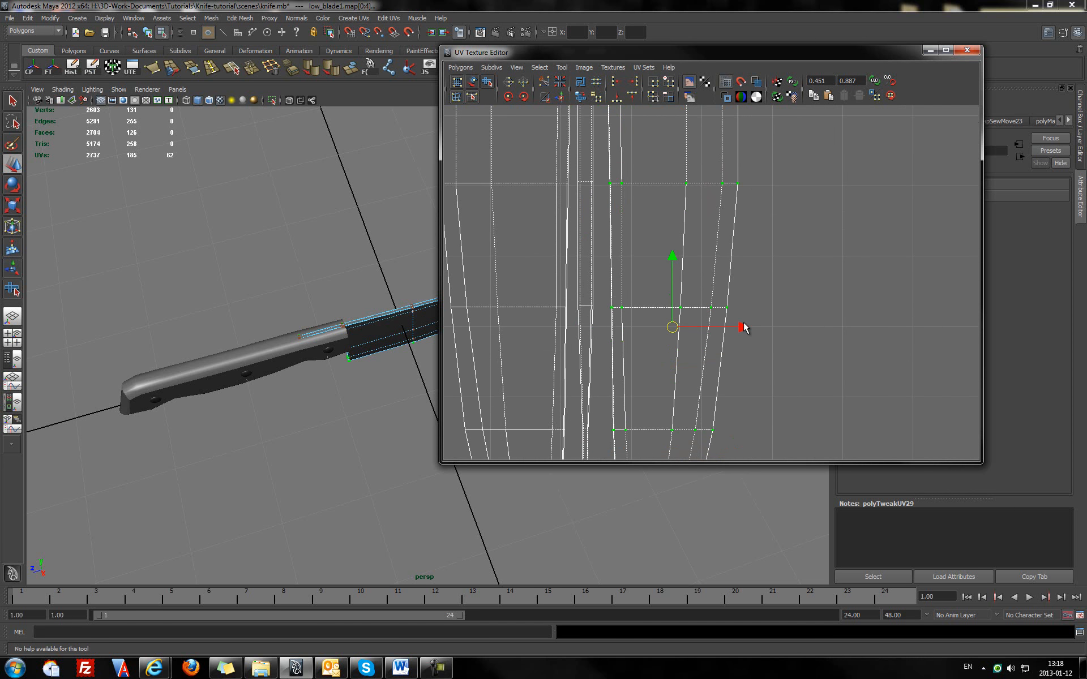
pyautogui.moveTo(742, 328); pyautogui.dragTo(733, 327)
pyautogui.keyDown('alt'); pyautogui.moveTo(690, 206); pyautogui.dragTo(691, 317, button='middle'); pyautogui.keyUp('alt')
# - Select all blade and spine shells together, scale them down uniformly and place them within the 0-1 UV space
pyautogui.press('w')
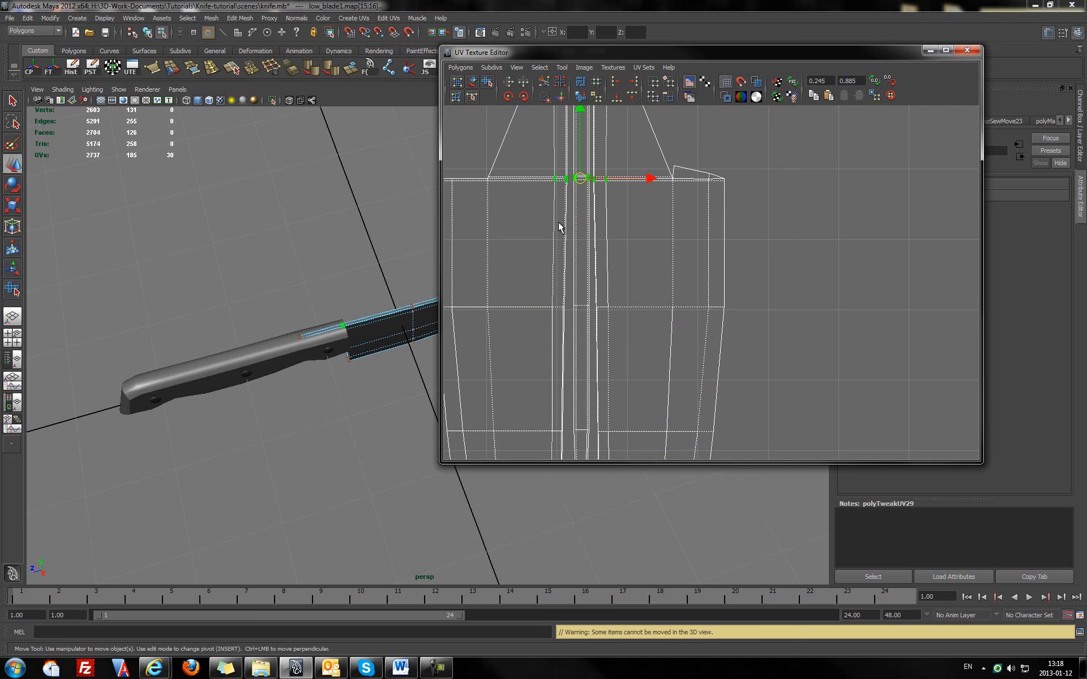
pyautogui.moveTo(548, 249); pyautogui.dragTo(589, 235, button='right')
pyautogui.scroll(-5, 591, 241)
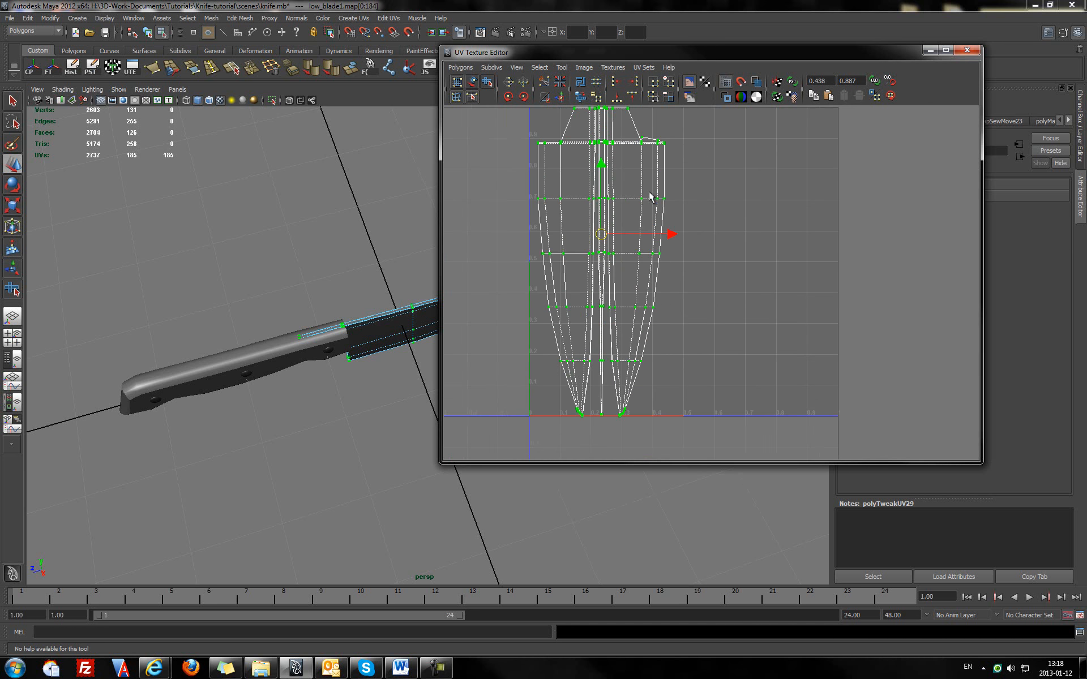
pyautogui.keyDown('alt'); pyautogui.moveTo(650, 197); pyautogui.dragTo(652, 233, button='middle'); pyautogui.keyUp('alt')
pyautogui.press('r')
pyautogui.moveTo(604, 288); pyautogui.dragTo(580, 326)
pyautogui.press('w')
pyautogui.keyDown('alt'); pyautogui.moveTo(655, 262); pyautogui.dragTo(660, 225, button='middle'); pyautogui.keyUp('alt')
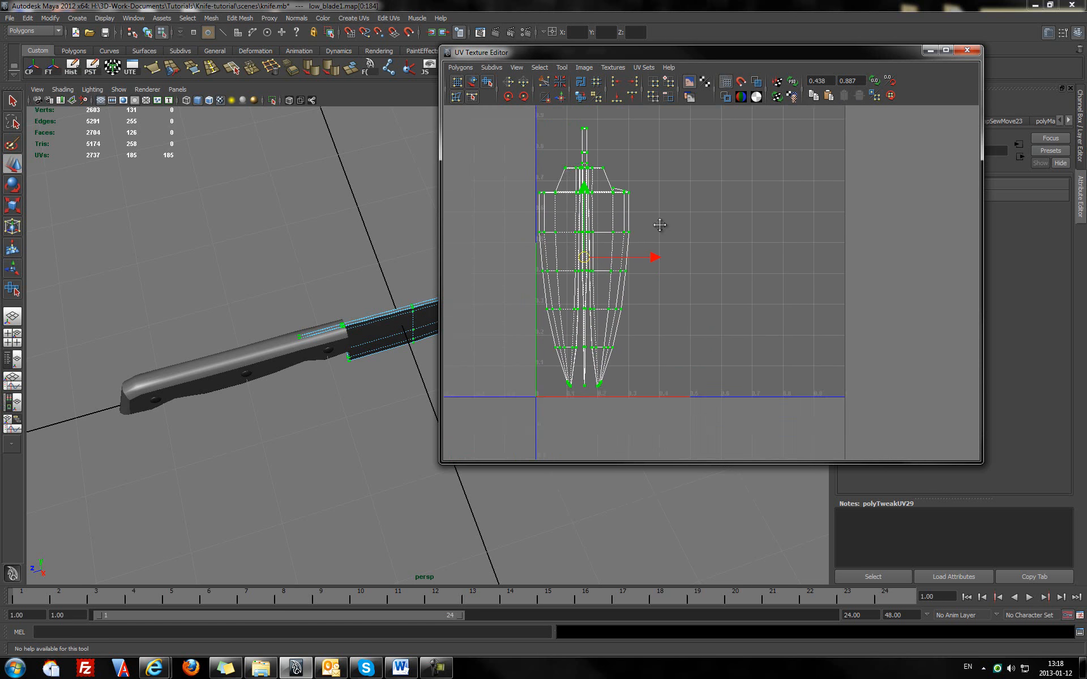
# - Enlarge the three grouped shells slightly and move them so they fill the height of the 0-1 UV space without crossing its edges
pyautogui.press('r')
pyautogui.moveTo(589, 258); pyautogui.dragTo(599, 250)
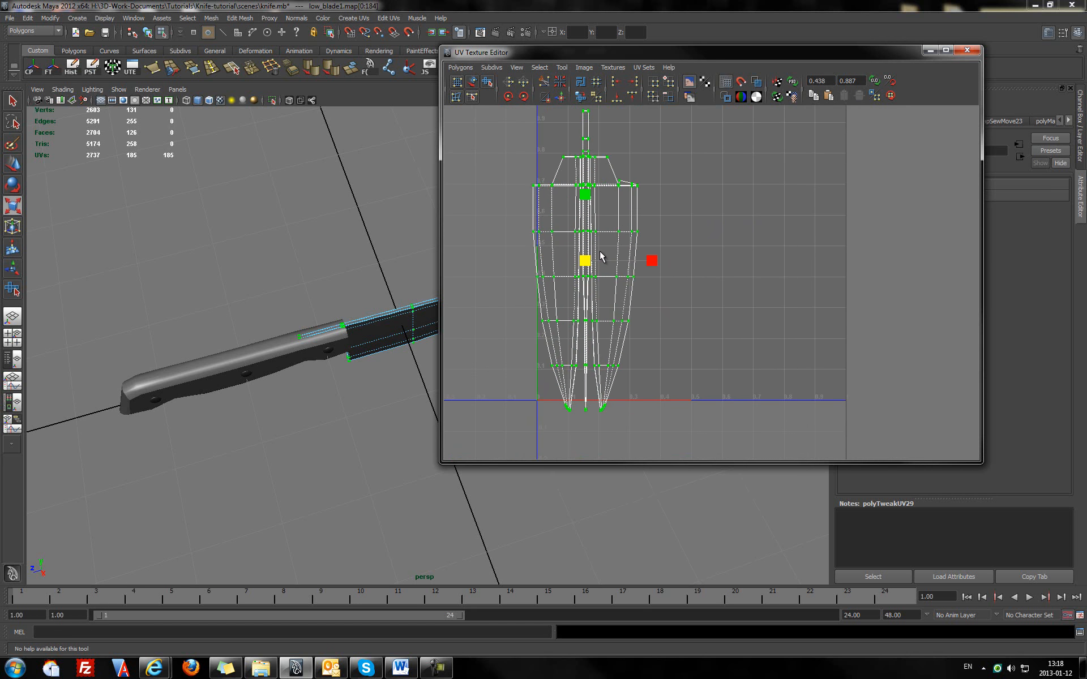
pyautogui.keyDown('alt'); pyautogui.moveTo(600, 251); pyautogui.dragTo(583, 295, button='middle'); pyautogui.keyUp('alt')
pyautogui.press('w')
pyautogui.moveTo(575, 302); pyautogui.dragTo(577, 294)
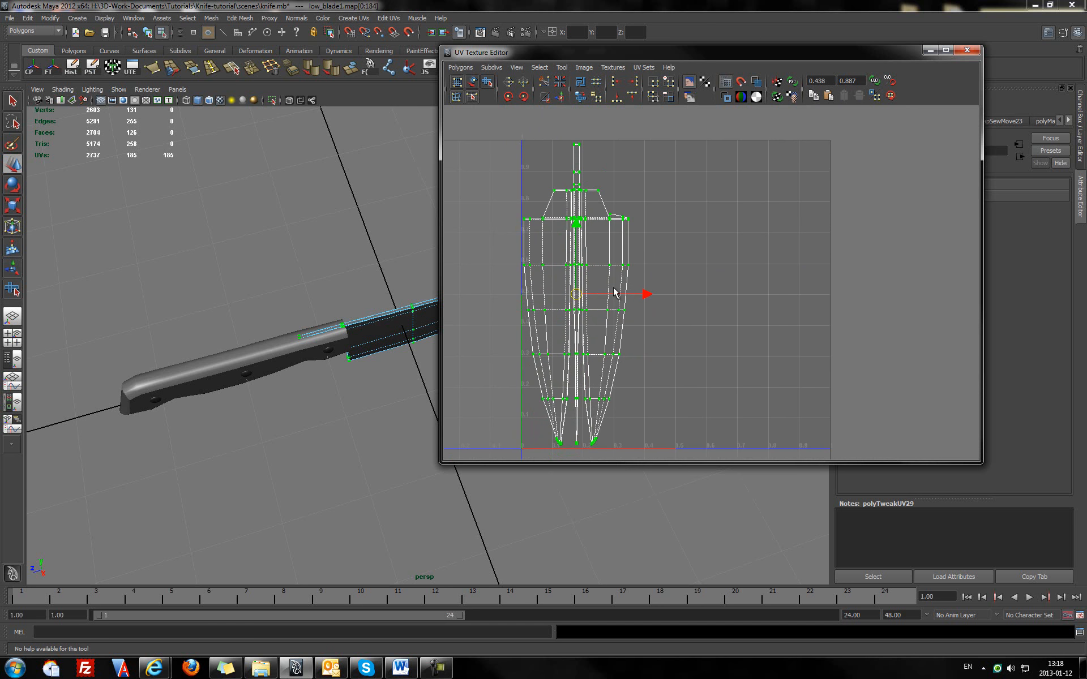
pyautogui.moveTo(614, 249); pyautogui.dragTo(638, 247, button='right')
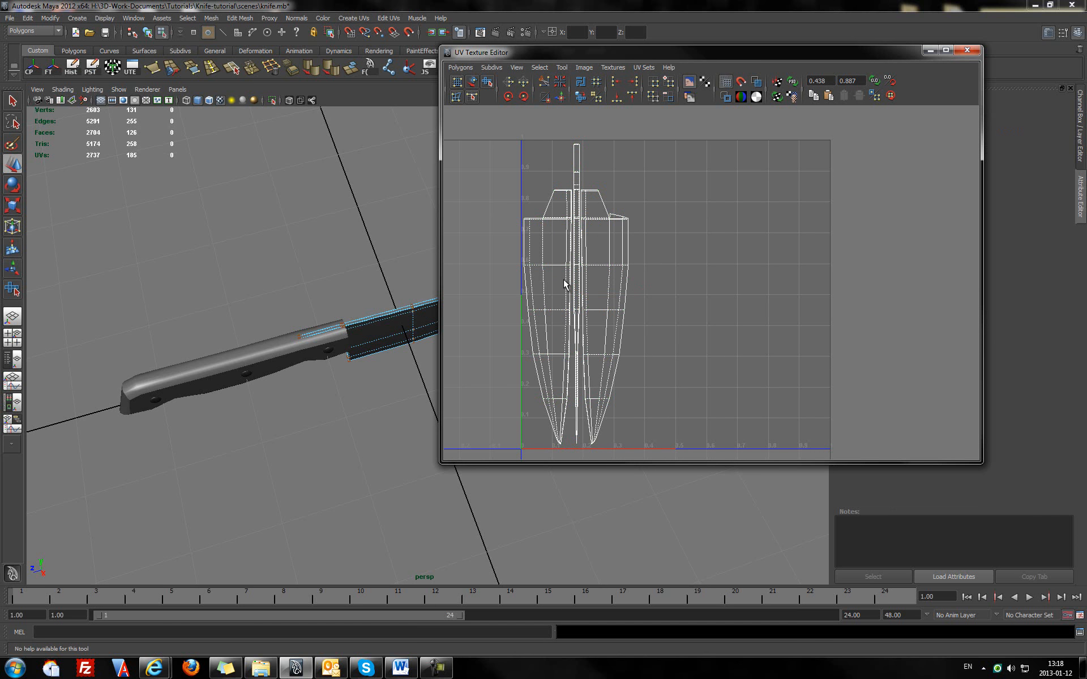
# - Return to object selection, apply automatic mapping to the low-poly handle and reselect the handle object
pyautogui.keyDown('alt'); pyautogui.moveTo(391, 346); pyautogui.dragTo(365, 338); pyautogui.keyUp('alt')
pyautogui.moveTo(377, 320); pyautogui.dragTo(403, 309, button='right')
pyautogui.click(368, 365)
pyautogui.press('q')
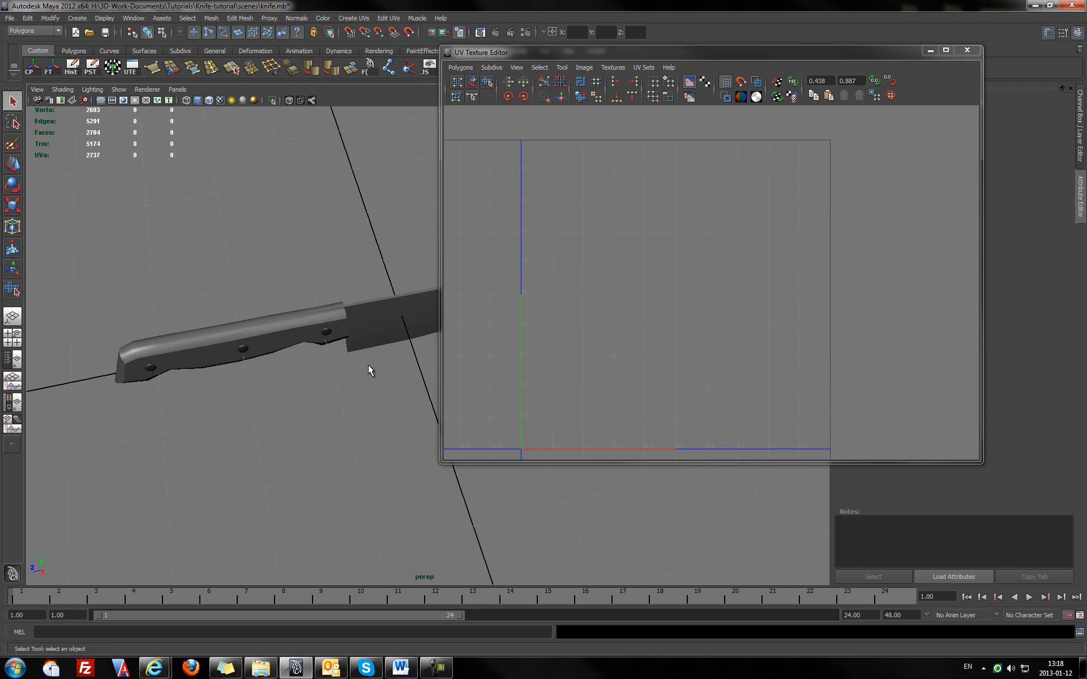
pyautogui.click(282, 327)
pyautogui.keyDown('alt'); pyautogui.moveTo(306, 334); pyautogui.dragTo(386, 266); pyautogui.keyUp('alt')
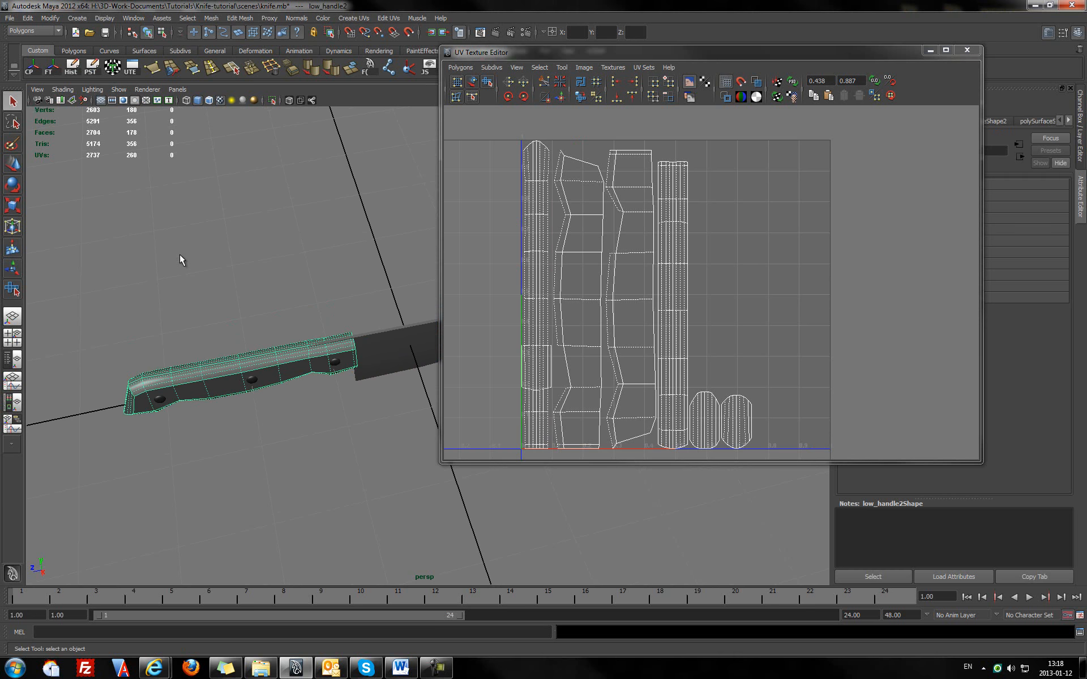
pyautogui.keyDown('alt'); pyautogui.moveTo(288, 352); pyautogui.dragTo(300, 280); pyautogui.keyUp('alt')
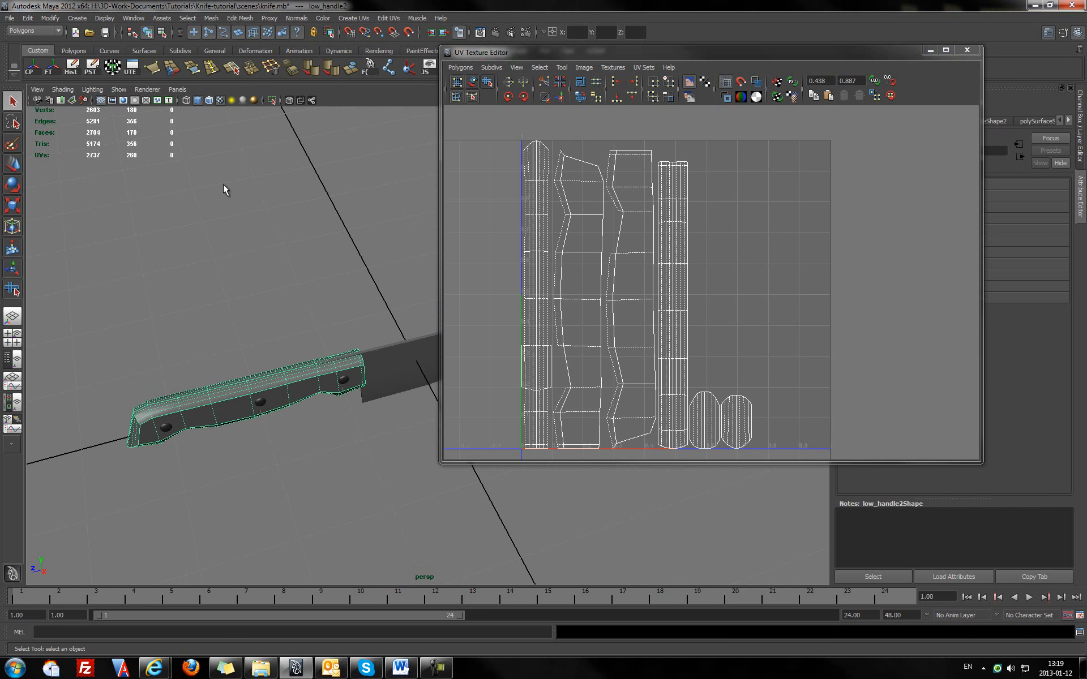
pyautogui.click(112, 67)
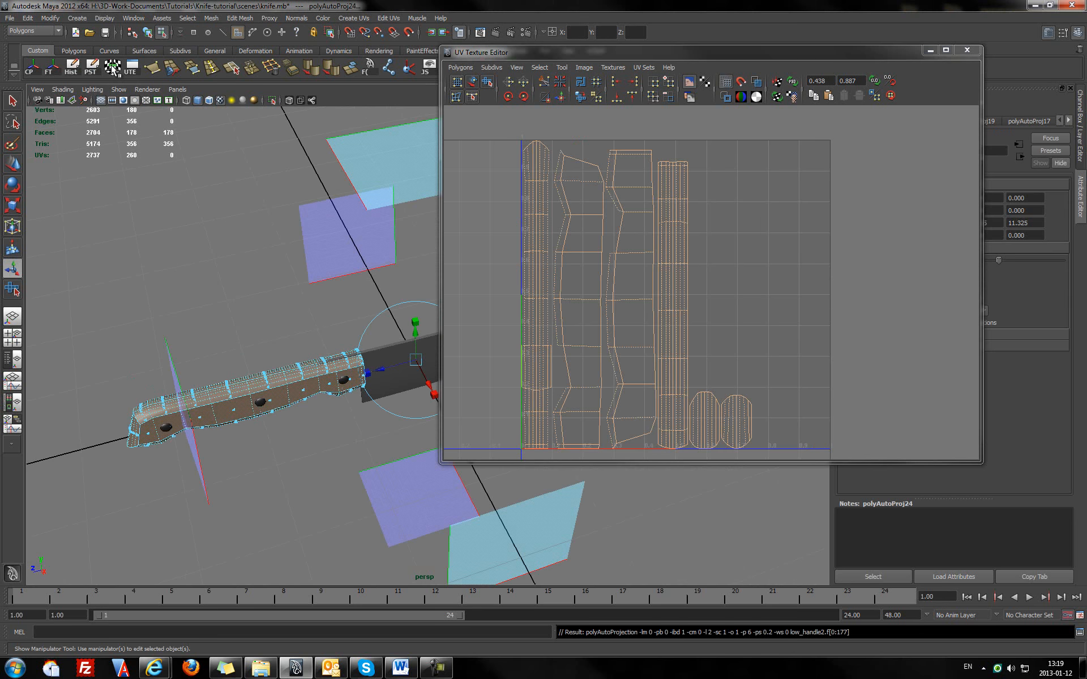
pyautogui.moveTo(310, 376); pyautogui.dragTo(358, 361, button='right')
pyautogui.click(287, 376)
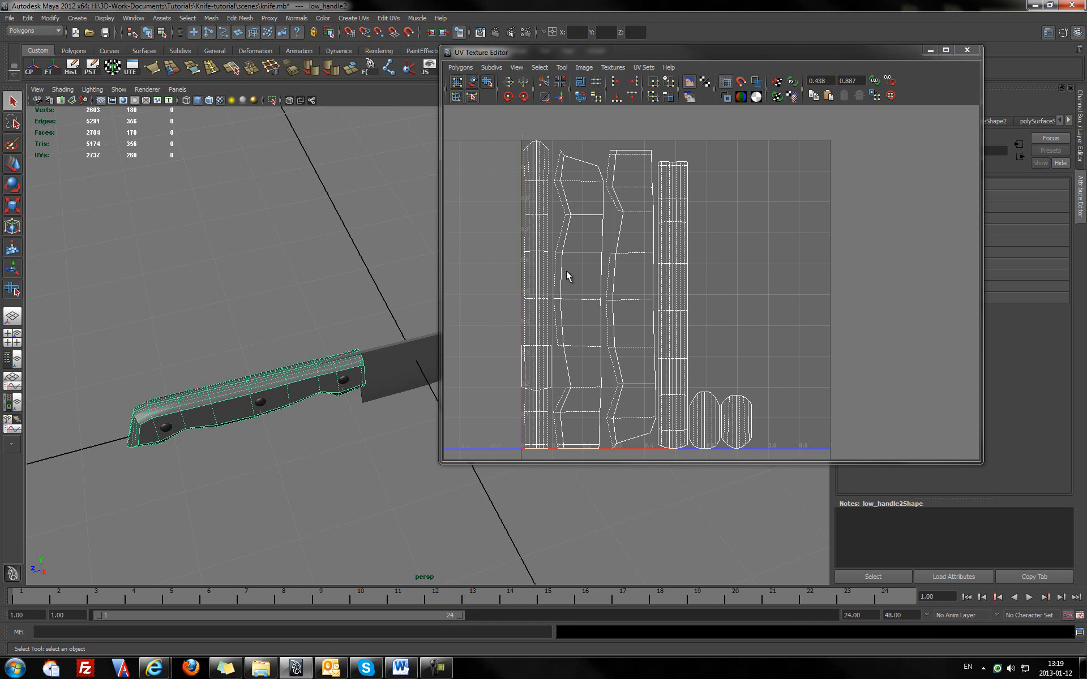
# - Examine the handle's UV shells and compare their shapes and borders with the handle model seen from the side
pyautogui.scroll(5, 566, 274)
pyautogui.scroll(-5, 566, 274)
pyautogui.scroll(5, 577, 279)
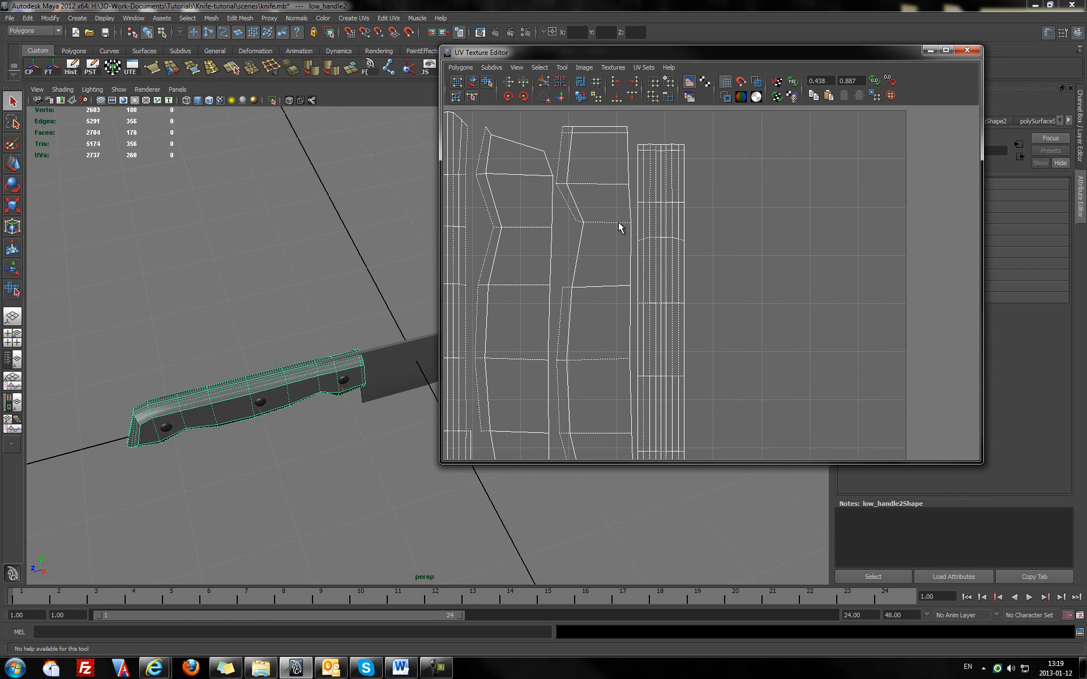
pyautogui.keyDown('alt'); pyautogui.moveTo(491, 278); pyautogui.dragTo(611, 315, button='middle'); pyautogui.keyUp('alt')
pyautogui.keyDown('alt'); pyautogui.moveTo(611, 315); pyautogui.dragTo(796, 340, button='right'); pyautogui.keyUp('alt')
pyautogui.keyDown('alt'); pyautogui.moveTo(725, 330); pyautogui.dragTo(723, 272, button='middle'); pyautogui.keyUp('alt')
pyautogui.keyDown('alt'); pyautogui.moveTo(598, 279); pyautogui.dragTo(673, 361, button='middle'); pyautogui.keyUp('alt')
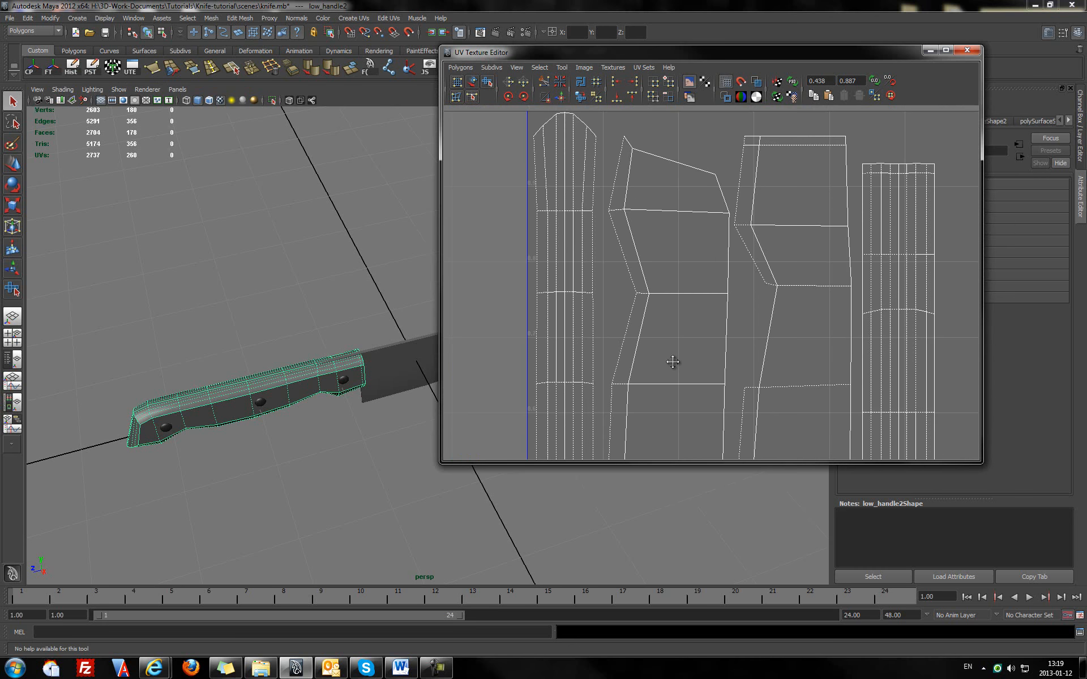
pyautogui.keyDown('alt'); pyautogui.moveTo(626, 296); pyautogui.dragTo(625, 149, button='middle'); pyautogui.keyUp('alt')
pyautogui.scroll(-2, 611, 337)
pyautogui.keyDown('alt'); pyautogui.moveTo(611, 351); pyautogui.dragTo(597, 266, button='middle'); pyautogui.keyUp('alt')
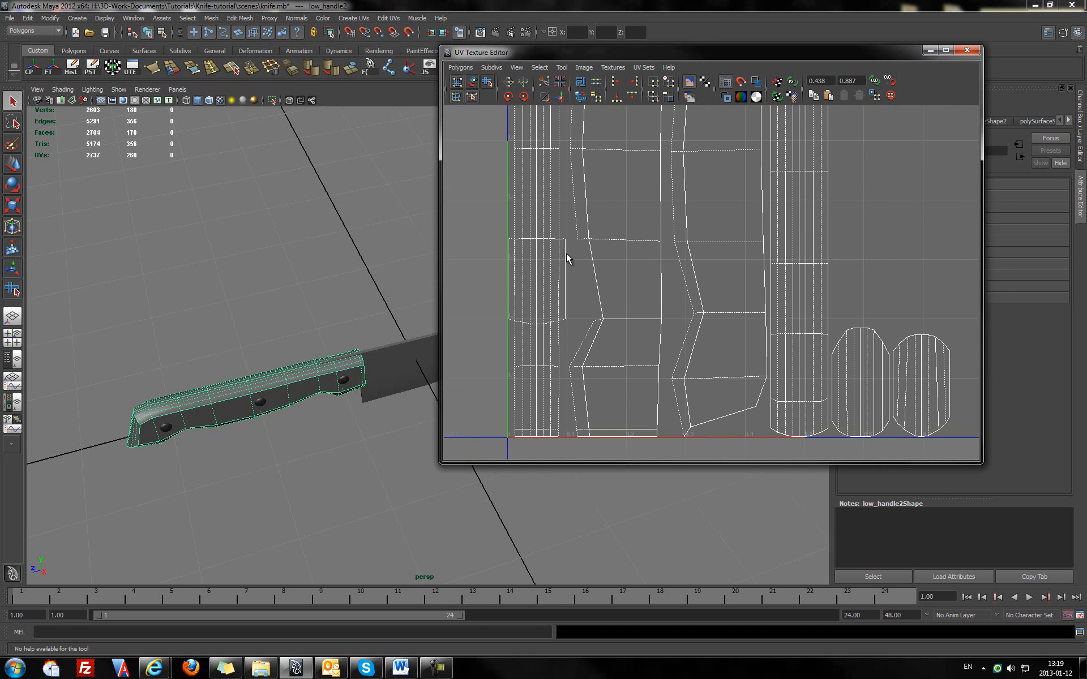
pyautogui.keyDown('alt'); pyautogui.moveTo(620, 174); pyautogui.dragTo(639, 252, button='middle'); pyautogui.keyUp('alt')
pyautogui.keyDown('alt'); pyautogui.moveTo(373, 330); pyautogui.dragTo(371, 310); pyautogui.keyUp('alt')
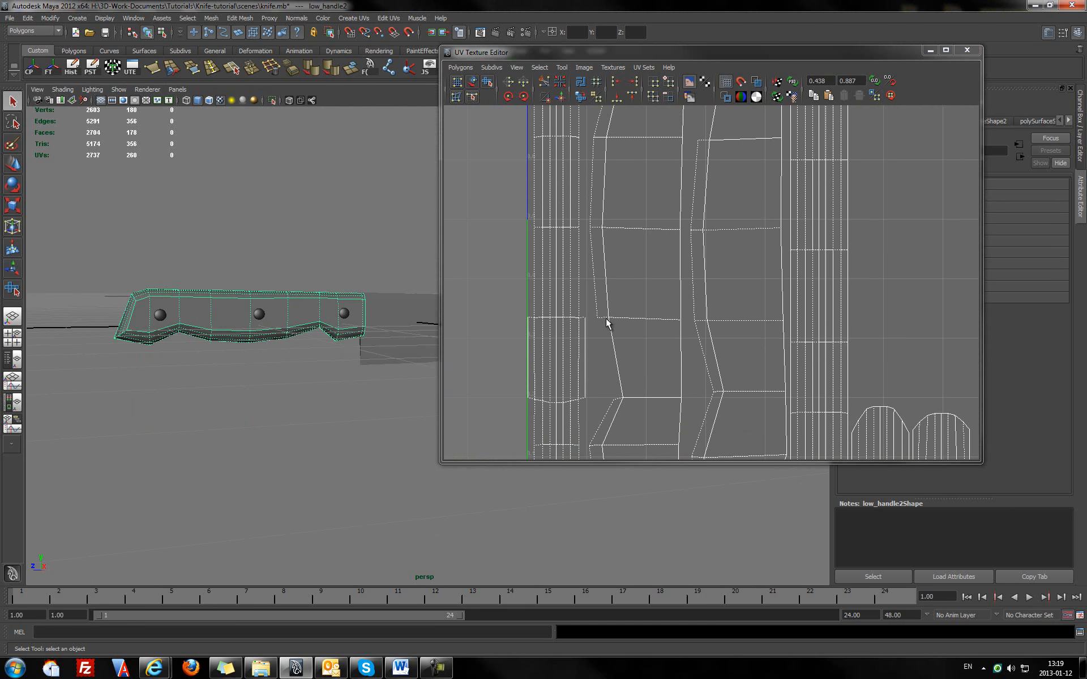
pyautogui.keyDown('alt'); pyautogui.moveTo(623, 175); pyautogui.dragTo(603, 203, button='middle'); pyautogui.keyUp('alt')
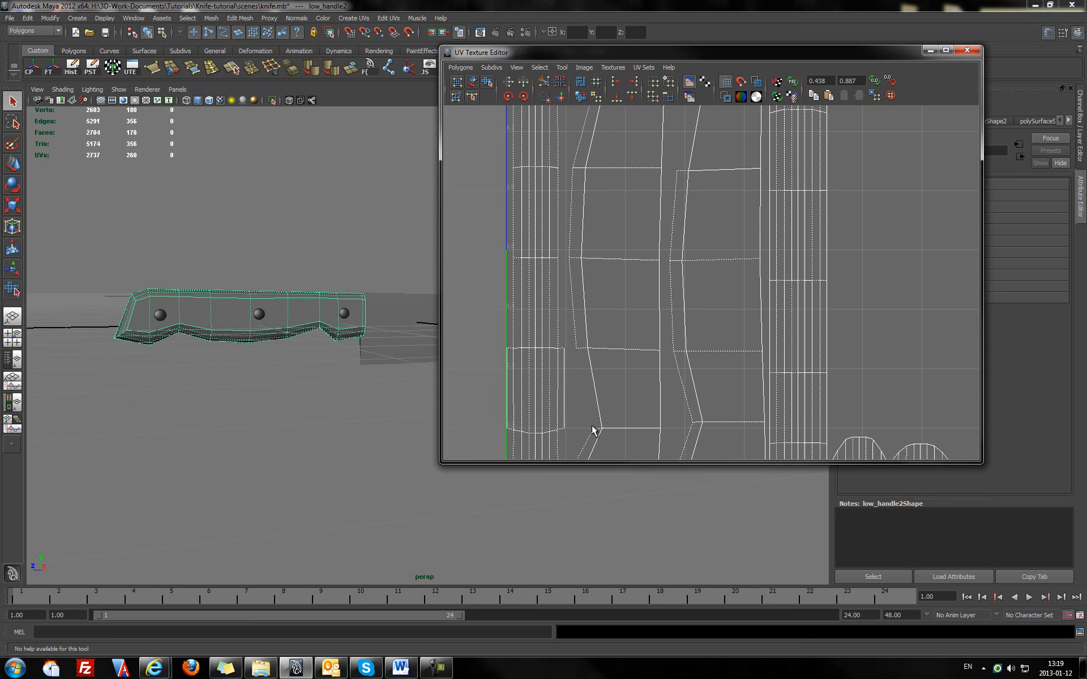
pyautogui.keyDown('alt'); pyautogui.moveTo(602, 405); pyautogui.dragTo(632, 271, button='middle'); pyautogui.keyUp('alt')
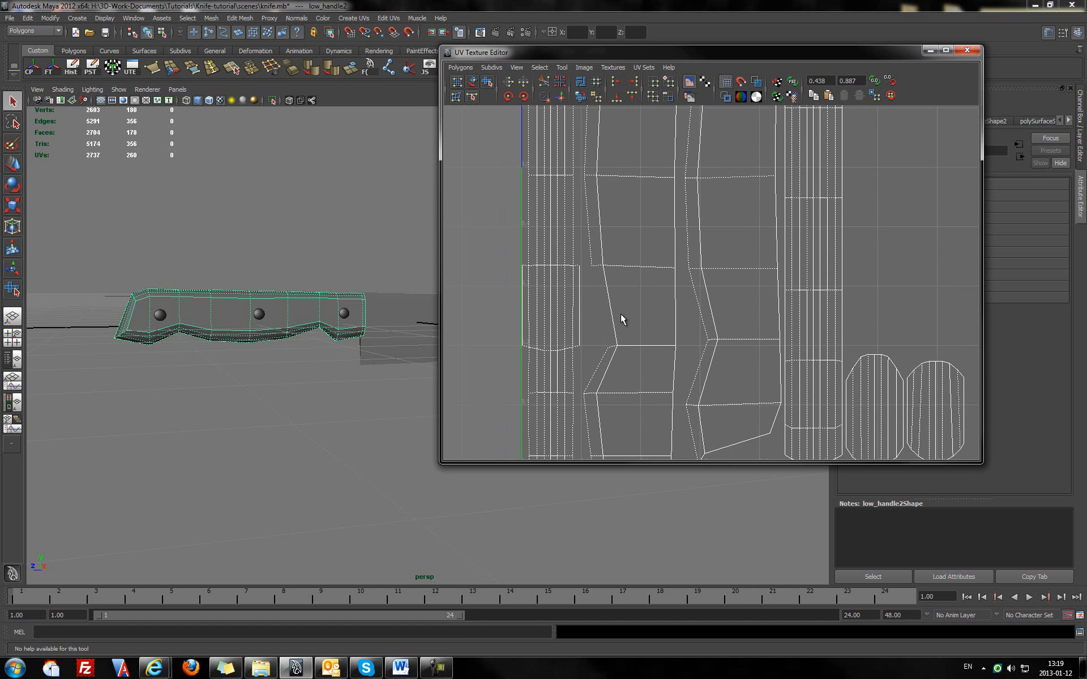
# - Cut the interior UV edge that separates the narrow outer strip of the small rectangular handle shell nearest the side shell
pyautogui.moveTo(577, 295); pyautogui.dragTo(583, 270, button='right')
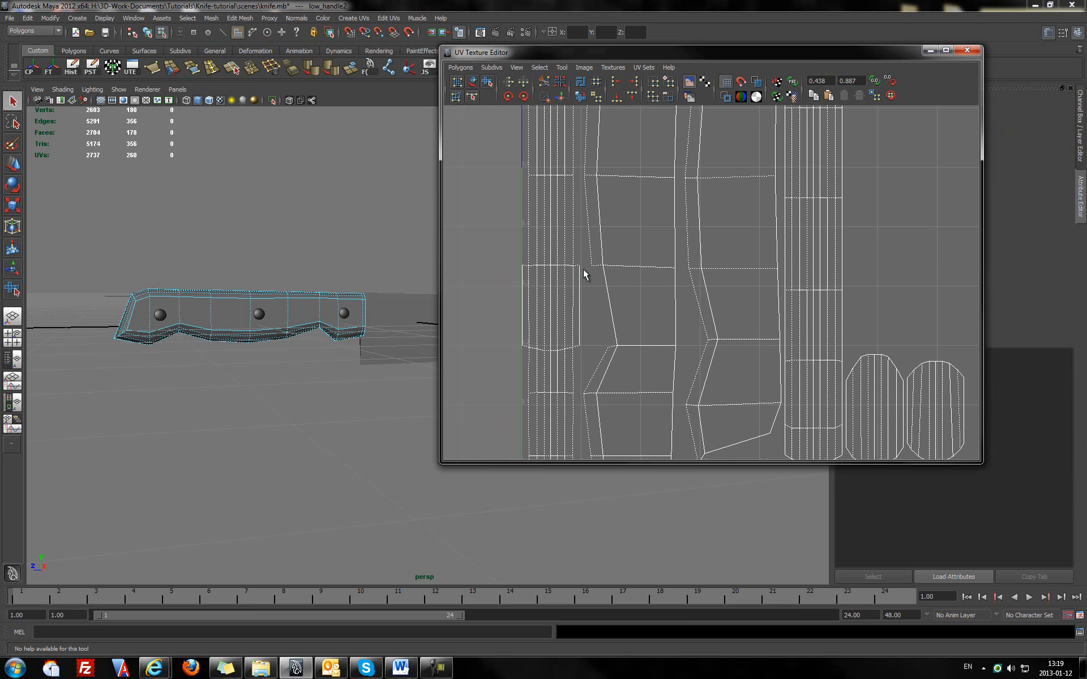
pyautogui.click(578, 303)
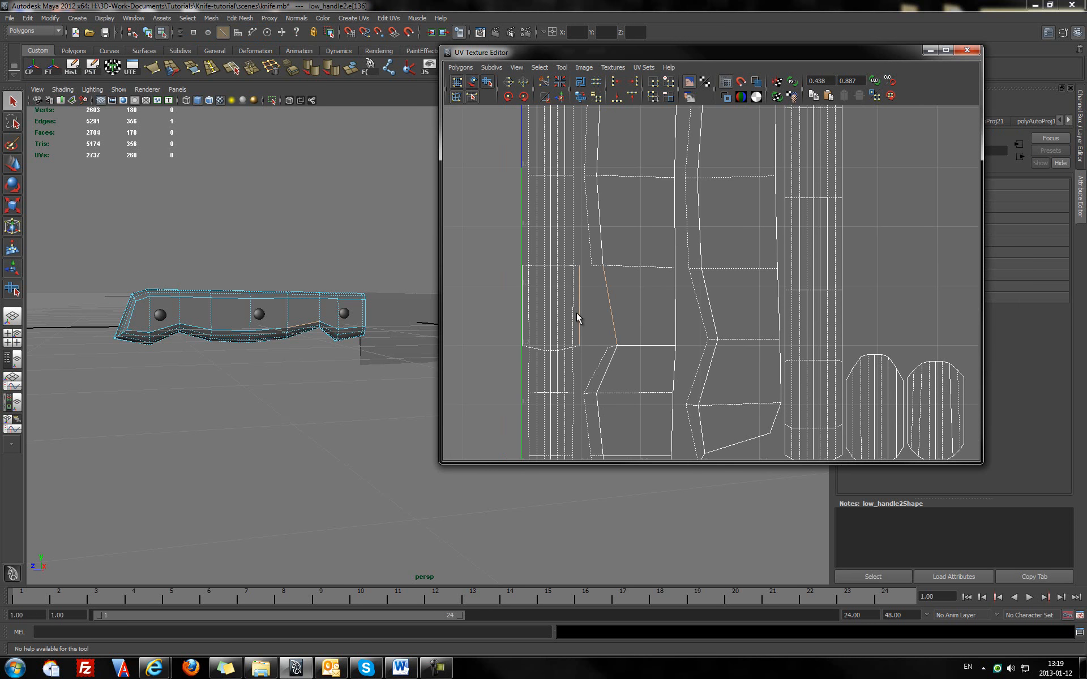
pyautogui.scroll(3, 576, 312)
pyautogui.keyDown('alt'); pyautogui.moveTo(519, 288); pyautogui.dragTo(631, 264, button='middle'); pyautogui.keyUp('alt')
pyautogui.click(566, 238)
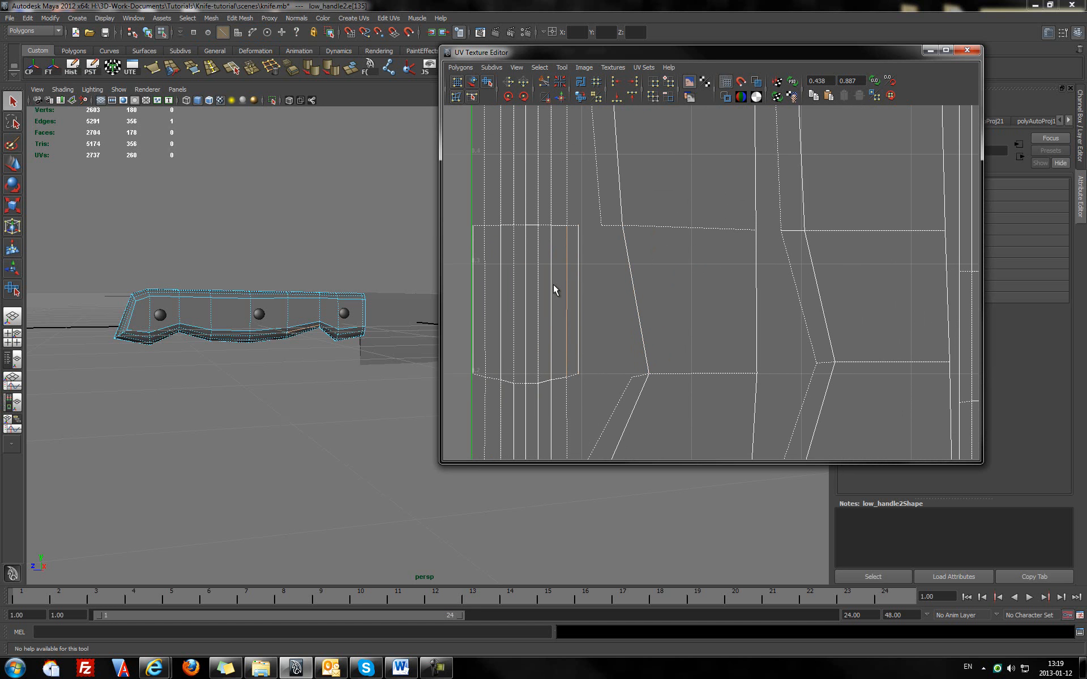
pyautogui.click(545, 83)
# - Move and sew the cut strip onto the matching notch of the adjacent handle-side shell, including the short edges at both ends
pyautogui.moveTo(590, 276); pyautogui.dragTo(590, 251, button='right')
pyautogui.moveTo(586, 273); pyautogui.dragTo(569, 315)
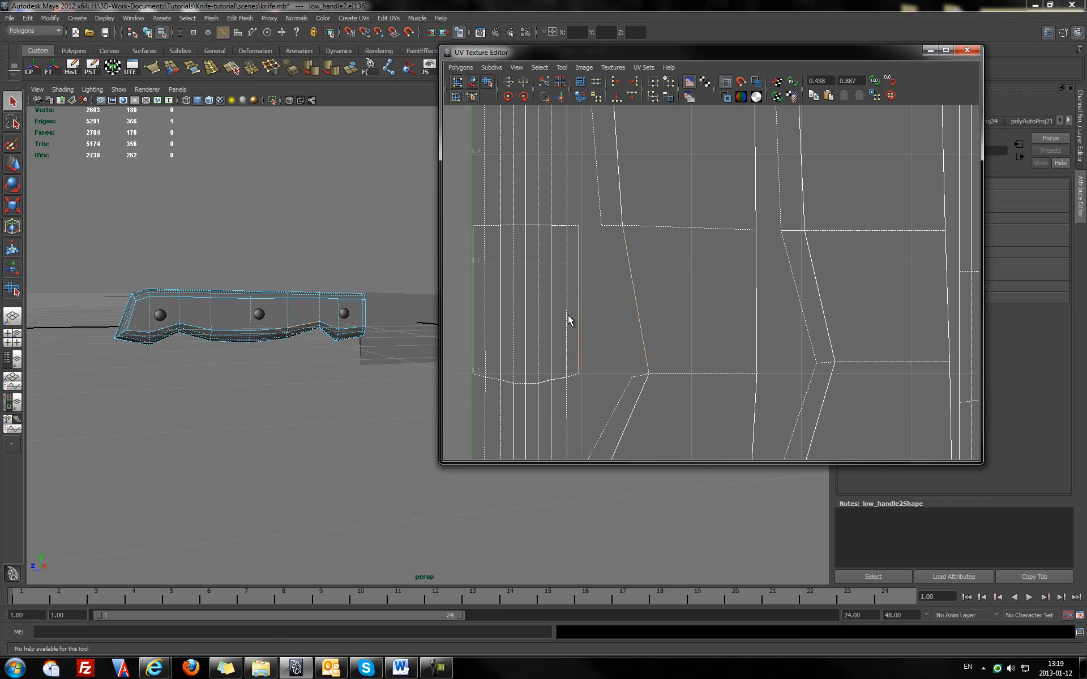
pyautogui.click(561, 97)
pyautogui.click(617, 228)
pyautogui.press('g')
pyautogui.click(639, 378)
pyautogui.press('g')
pyautogui.hotkey('ctrl', 'z')
pyautogui.click(631, 383)
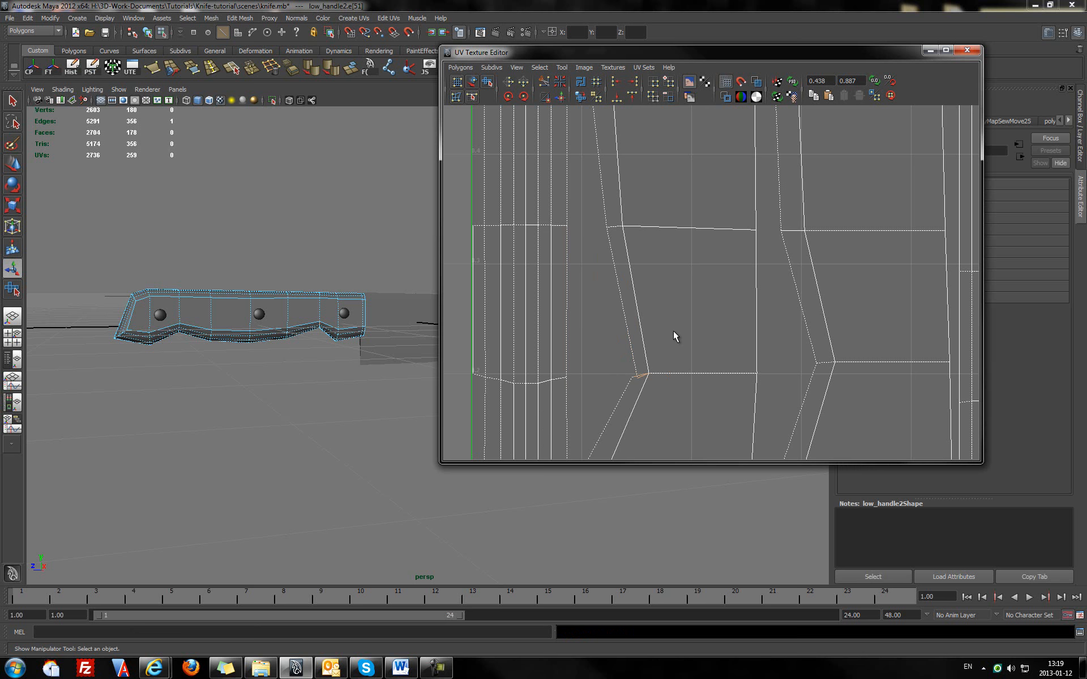
pyautogui.press('g')
# - Examine which UVs share the vertex at the sewn strip's lower end and look over the surrounding handle shells
pyautogui.rightClick(633, 370)
pyautogui.moveTo(630, 371); pyautogui.dragTo(617, 375, button='right')
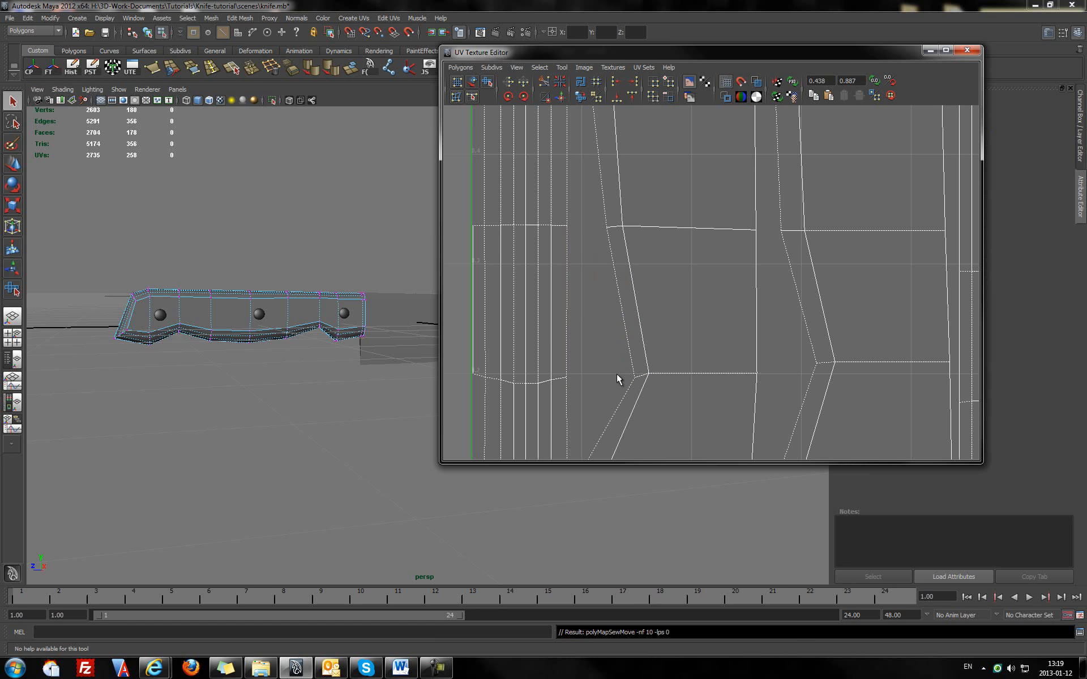
pyautogui.click(643, 382)
pyautogui.keyDown('alt'); pyautogui.moveTo(737, 339); pyautogui.dragTo(572, 339, button='middle'); pyautogui.keyUp('alt')
pyautogui.scroll(-3, 573, 340)
pyautogui.keyDown('alt'); pyautogui.moveTo(599, 211); pyautogui.dragTo(612, 387, button='middle'); pyautogui.keyUp('alt')
pyautogui.keyDown('alt'); pyautogui.moveTo(623, 265); pyautogui.dragTo(607, 381, button='middle'); pyautogui.keyUp('alt')
pyautogui.keyDown('alt'); pyautogui.moveTo(625, 317); pyautogui.dragTo(689, 220, button='middle'); pyautogui.keyUp('alt')
pyautogui.keyDown('alt'); pyautogui.moveTo(669, 323); pyautogui.dragTo(710, 201, button='middle'); pyautogui.keyUp('alt')
pyautogui.moveTo(603, 336); pyautogui.dragTo(646, 327, button='right')
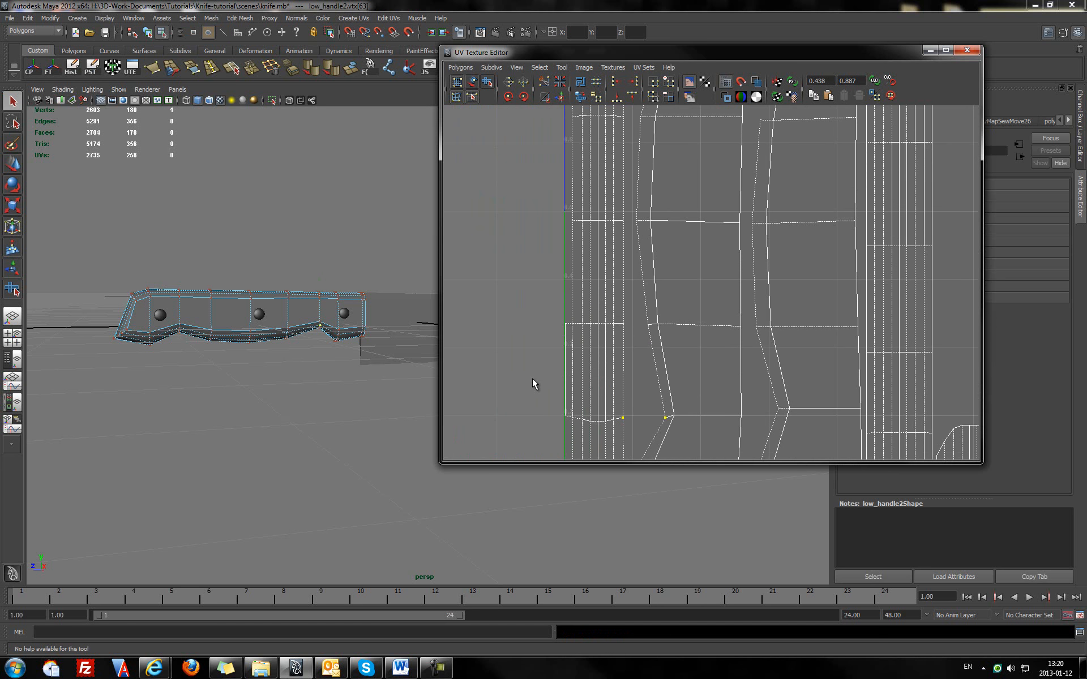
# - Cut the border strip piece free at its UV edge and move and sew it onto the second handle-side shell's upper notch
pyautogui.moveTo(563, 353); pyautogui.dragTo(561, 323, button='right')
pyautogui.click(540, 86)
pyautogui.moveTo(559, 358); pyautogui.dragTo(563, 347, button='right')
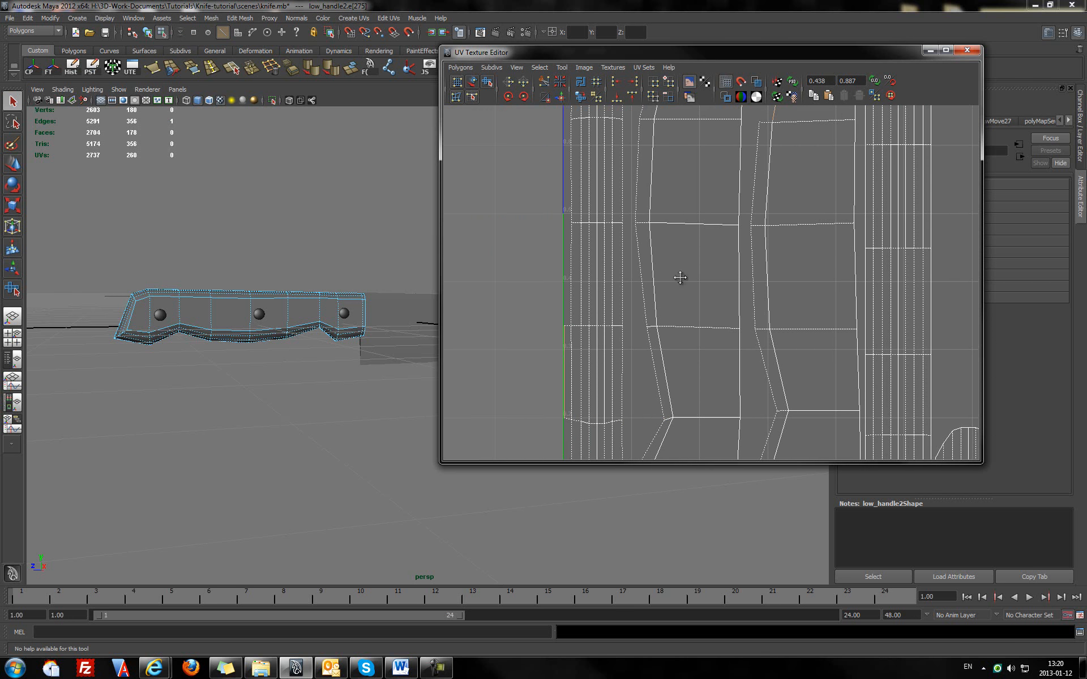
pyautogui.keyDown('alt'); pyautogui.moveTo(683, 271); pyautogui.dragTo(594, 412, button='middle'); pyautogui.keyUp('alt')
pyautogui.click(561, 97)
# - Move the two stray corner UVs of the strip piece at the upper notch onto the matching corners of the neighbouring strip
pyautogui.scroll(4, 616, 308)
pyautogui.keyDown('alt'); pyautogui.moveTo(647, 223); pyautogui.dragTo(650, 269, button='middle'); pyautogui.keyUp('alt')
pyautogui.rightClick(606, 239)
pyautogui.moveTo(608, 242); pyautogui.dragTo(660, 209, button='right')
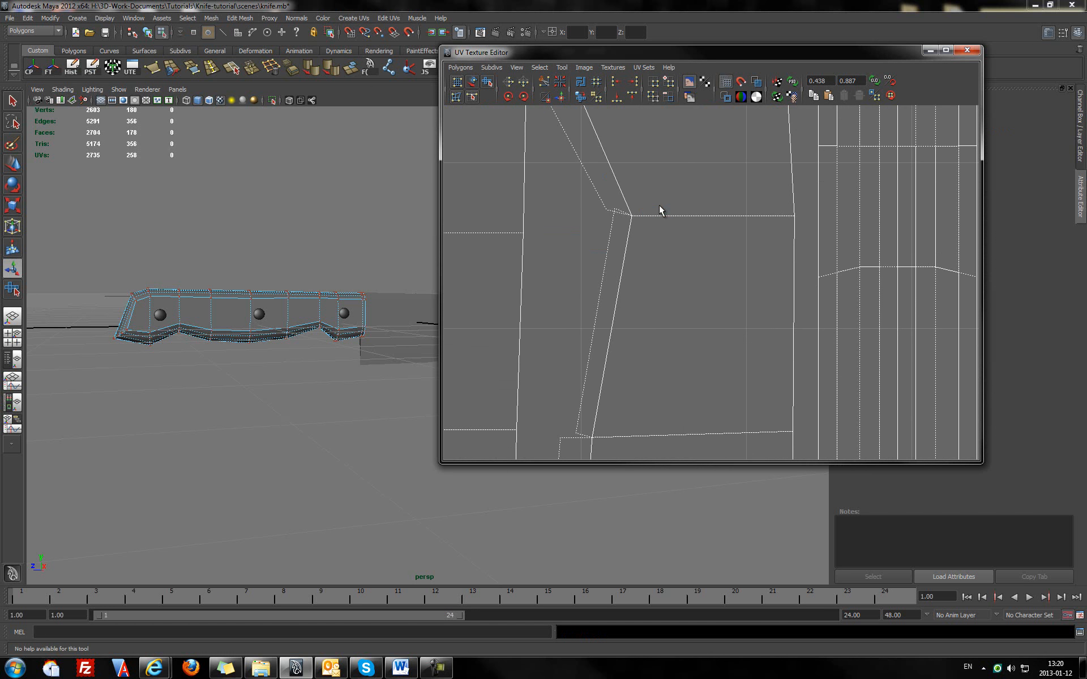
pyautogui.click(615, 210)
pyautogui.press('w')
pyautogui.moveTo(615, 207); pyautogui.dragTo(606, 209)
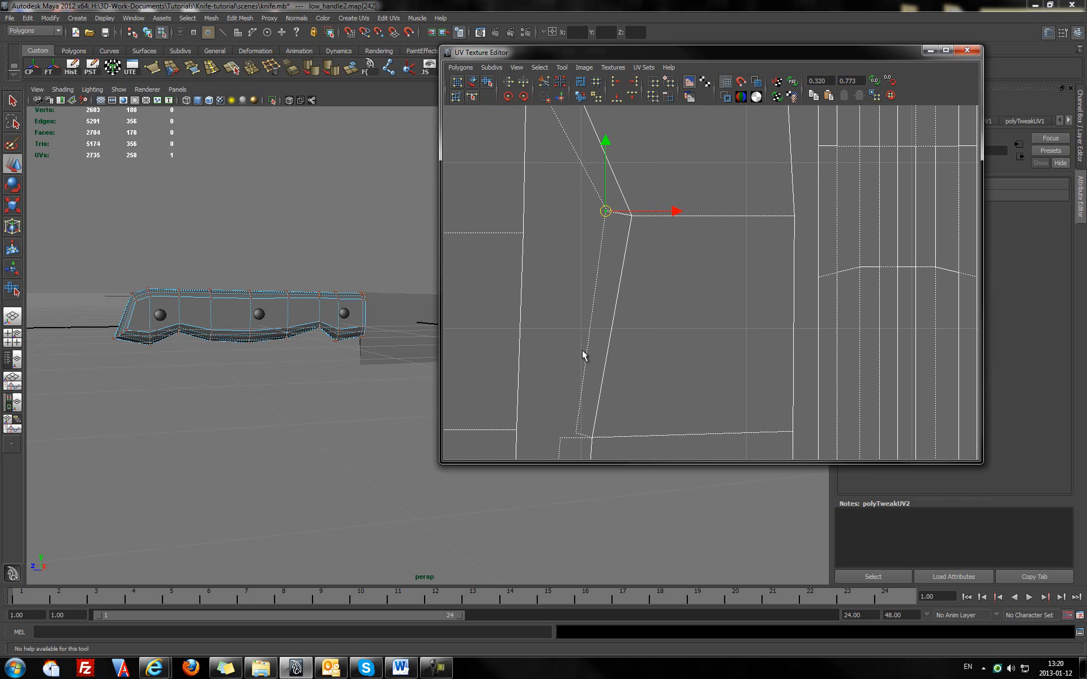
pyautogui.click(578, 432)
pyautogui.moveTo(578, 433); pyautogui.dragTo(562, 434)
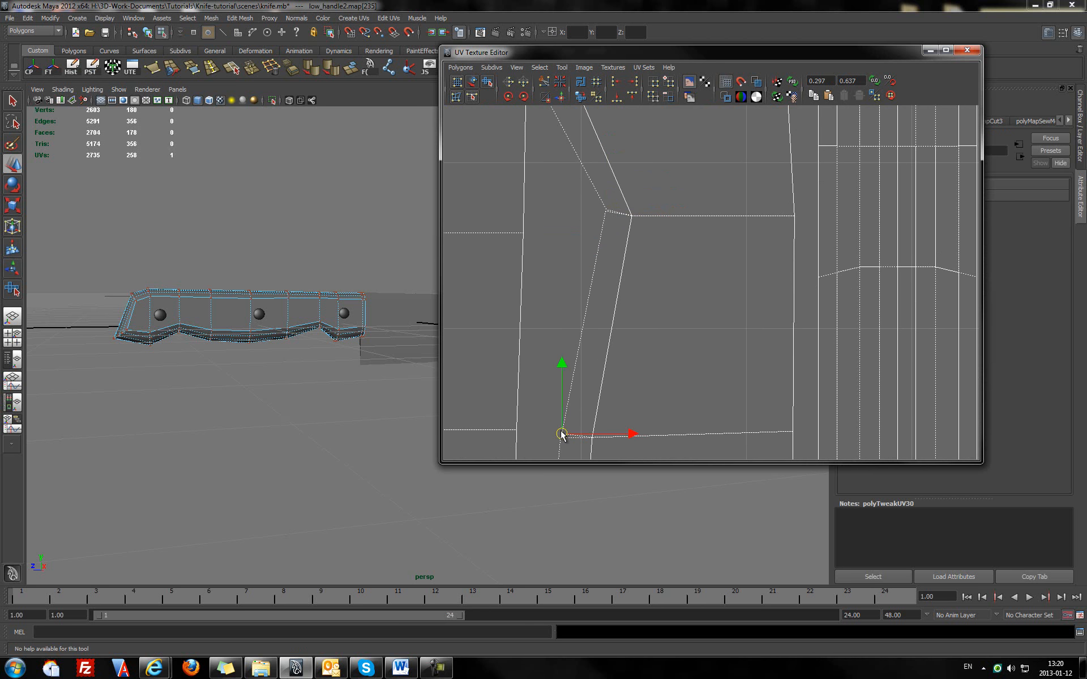
# - Move and sew the remaining short open edges at the ends of the notch strip piece
pyautogui.moveTo(594, 395); pyautogui.dragTo(597, 361, button='right')
pyautogui.click(615, 211)
pyautogui.click(560, 97)
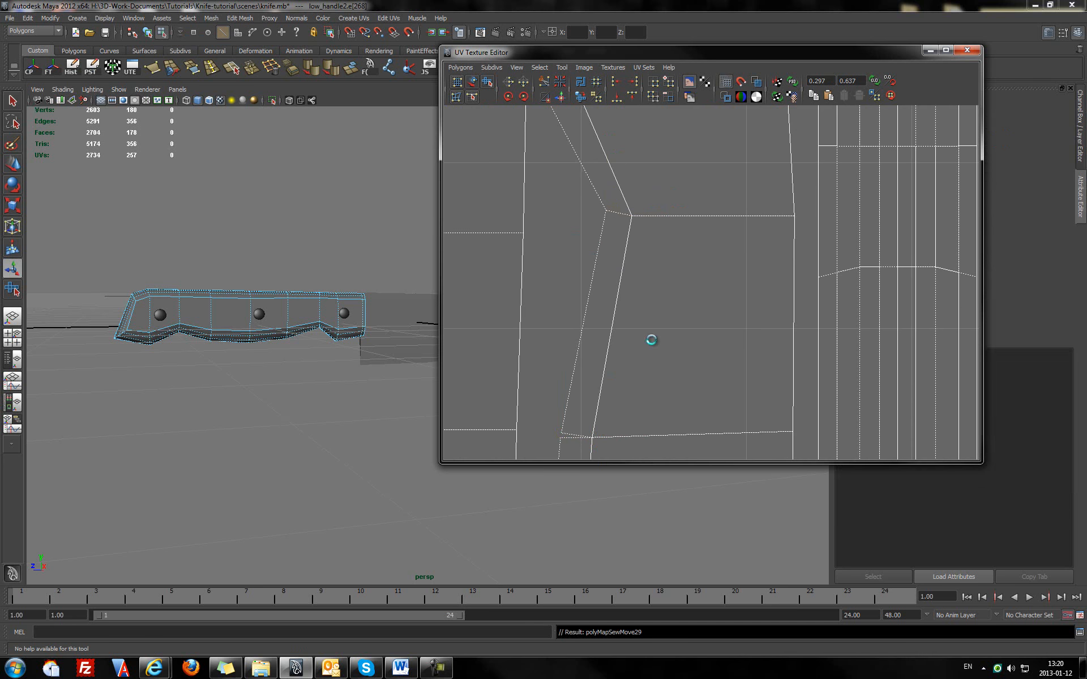
pyautogui.keyDown('alt'); pyautogui.moveTo(632, 377); pyautogui.dragTo(659, 257, button='middle'); pyautogui.keyUp('alt')
pyautogui.moveTo(594, 337); pyautogui.dragTo(595, 340)
pyautogui.press('g')
# - Examine which handle edge the second side shell's straight border shares with the narrow spine shell, comparing the UVs with the model
pyautogui.scroll(-3, 658, 339)
pyautogui.keyDown('alt'); pyautogui.moveTo(676, 234); pyautogui.dragTo(623, 260, button='middle'); pyautogui.keyUp('alt')
pyautogui.scroll(-5, 623, 260)
pyautogui.keyDown('alt'); pyautogui.moveTo(664, 310); pyautogui.dragTo(645, 204, button='middle'); pyautogui.keyUp('alt')
pyautogui.scroll(-3, 652, 267)
pyautogui.keyDown('alt'); pyautogui.moveTo(658, 278); pyautogui.dragTo(648, 319, button='middle'); pyautogui.keyUp('alt')
pyautogui.moveTo(526, 260); pyautogui.dragTo(554, 276, button='right')
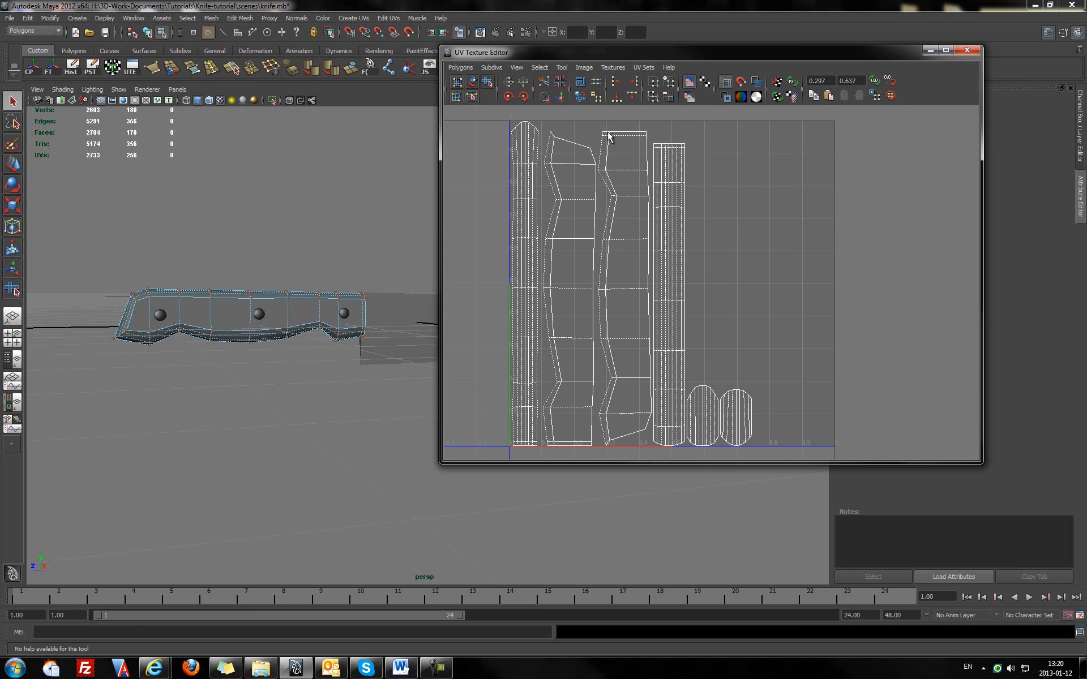
pyautogui.click(611, 165)
pyautogui.keyDown('ctrl'); pyautogui.moveTo(612, 164); pyautogui.dragTo(655, 151, button='right'); pyautogui.keyUp('ctrl')
pyautogui.press('r')
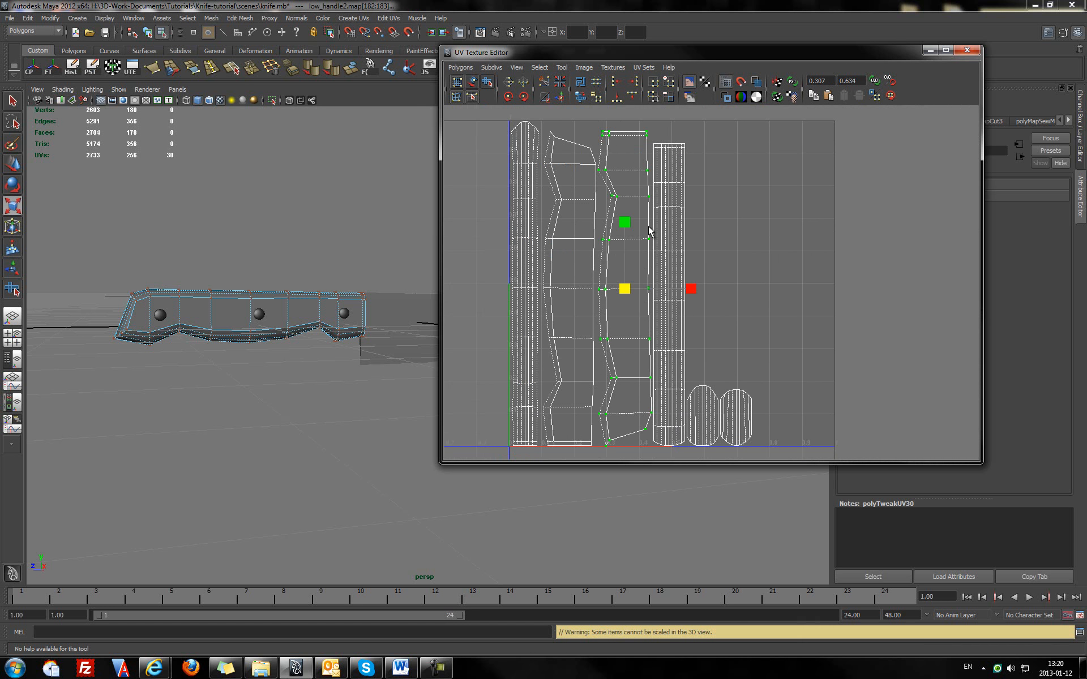
pyautogui.scroll(5, 638, 257)
pyautogui.scroll(-3, 621, 233)
pyautogui.moveTo(624, 237)
pyautogui.keyDown('alt'); pyautogui.mouseDown(button='middle')
pyautogui.moveTo(738, 290)
pyautogui.moveTo(625, 252)
pyautogui.mouseUp(button='middle'); pyautogui.keyUp('alt')
pyautogui.moveTo(586, 235); pyautogui.dragTo(597, 224, button='right')
pyautogui.click(596, 228)
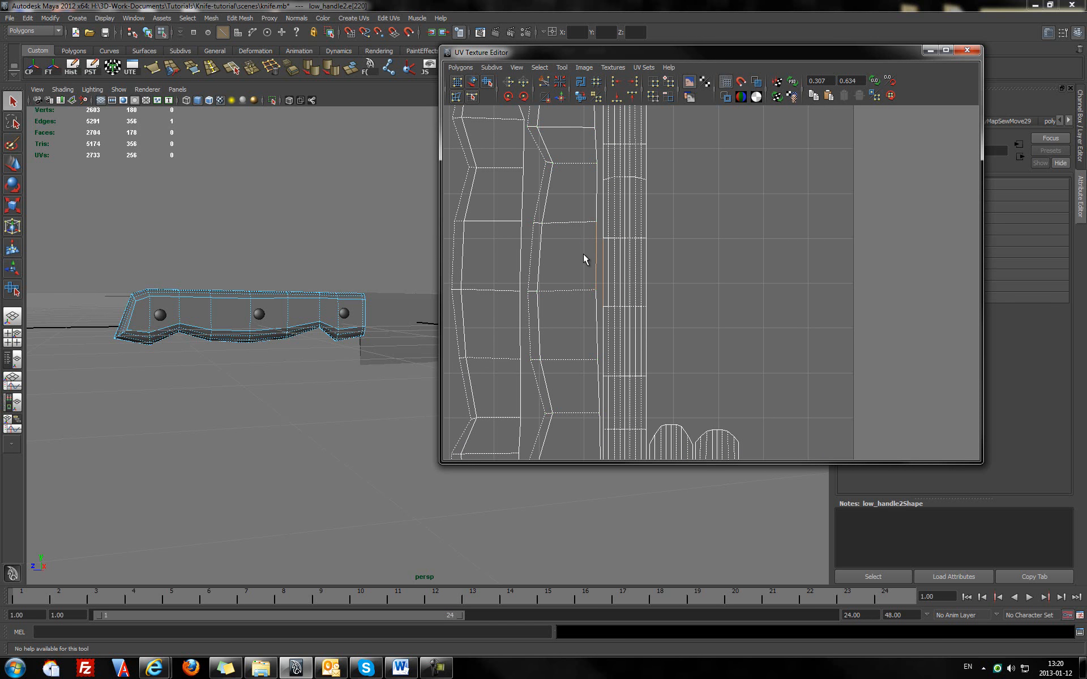
pyautogui.press('a')
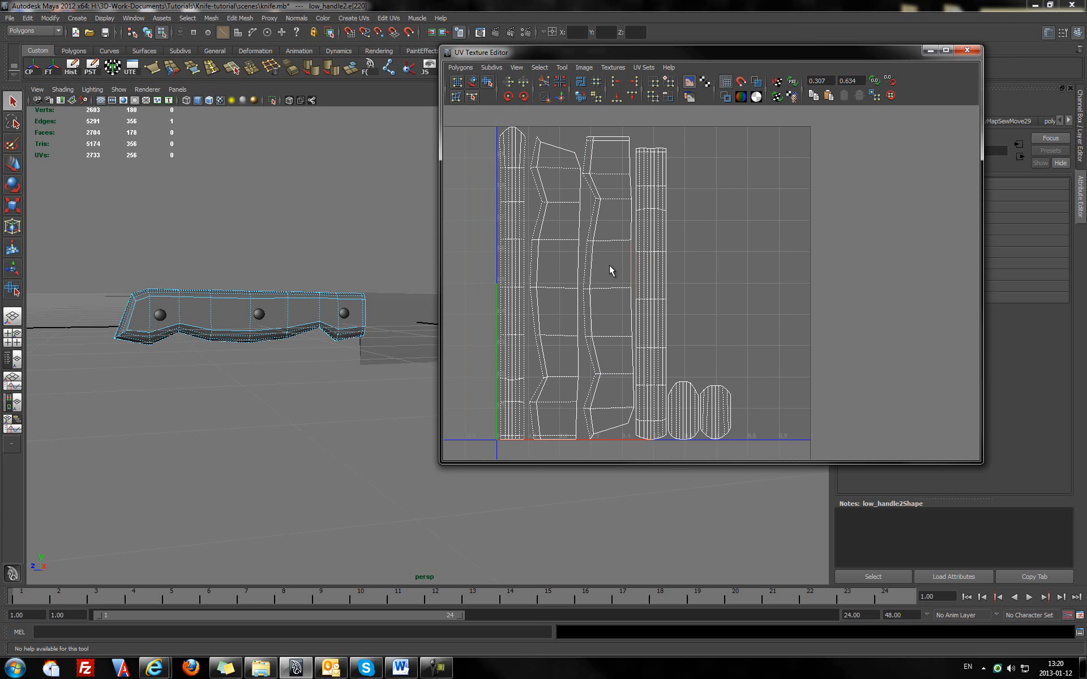
pyautogui.keyDown('alt'); pyautogui.moveTo(457, 278); pyautogui.dragTo(375, 306, button='middle'); pyautogui.keyUp('alt')
pyautogui.keyDown('alt'); pyautogui.moveTo(181, 238); pyautogui.dragTo(237, 298); pyautogui.keyUp('alt')
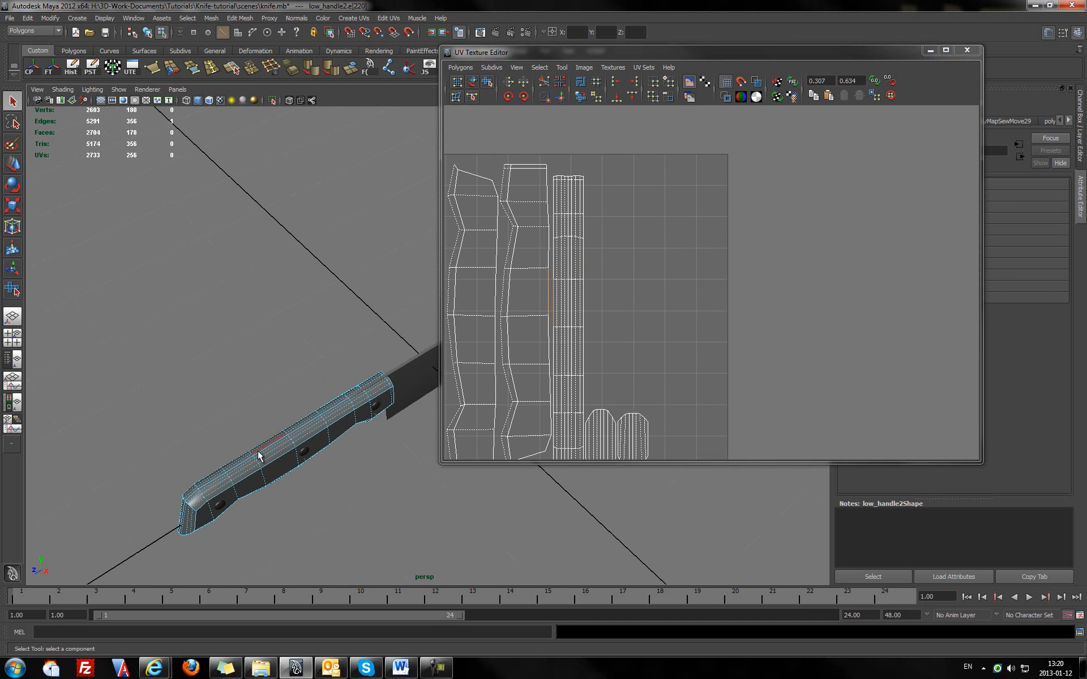
pyautogui.keyDown('alt'); pyautogui.moveTo(584, 276); pyautogui.dragTo(714, 281, button='middle'); pyautogui.keyUp('alt')
pyautogui.scroll(3, 581, 268)
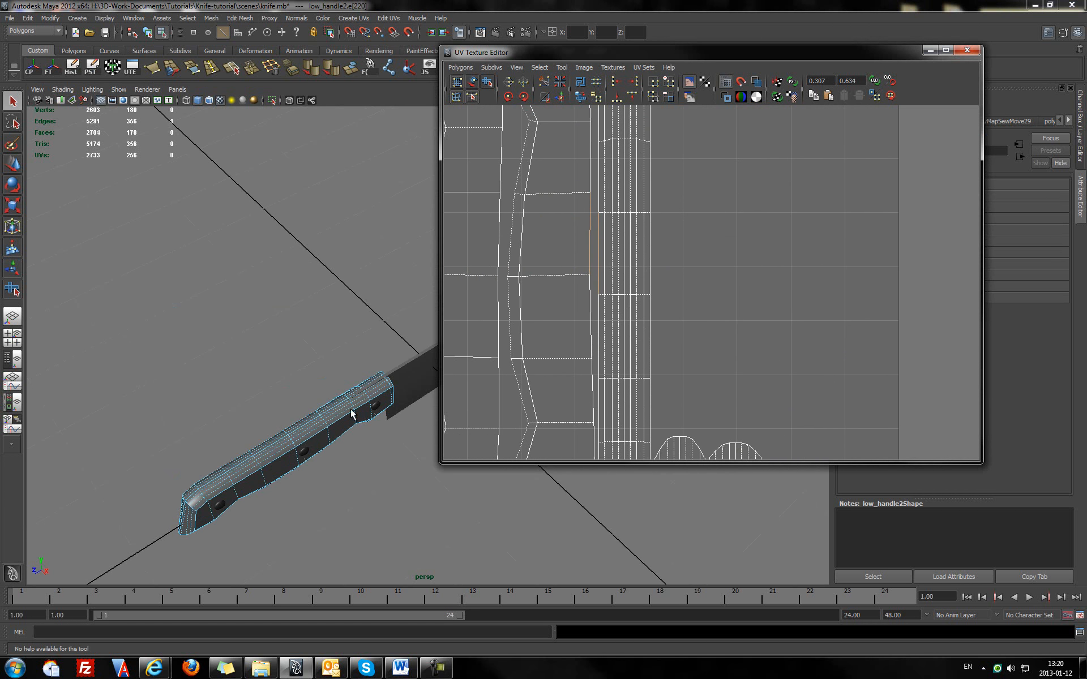
pyautogui.keyDown('alt'); pyautogui.moveTo(643, 293); pyautogui.dragTo(645, 253, button='middle'); pyautogui.keyUp('alt')
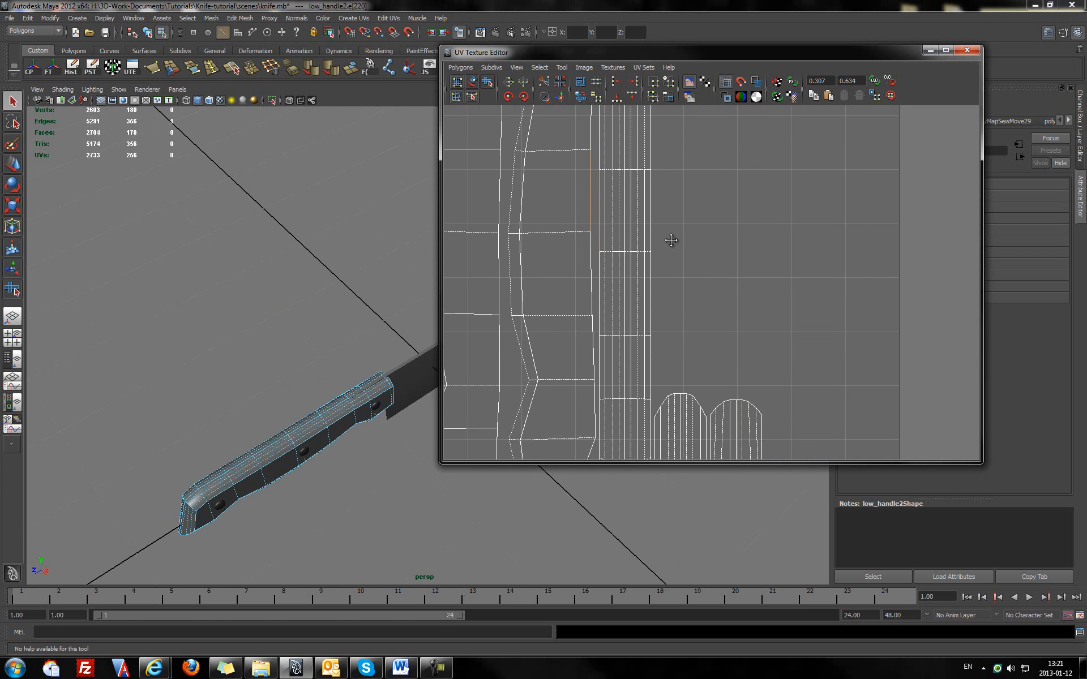
# - Select the whole narrow spine shell and move it slightly up and away from the second handle-side shell
pyautogui.moveTo(617, 256); pyautogui.dragTo(658, 257, button='right')
pyautogui.scroll(-5, 650, 222)
pyautogui.keyDown('alt'); pyautogui.moveTo(644, 213); pyautogui.dragTo(614, 262, button='middle'); pyautogui.keyUp('alt')
pyautogui.moveTo(625, 170); pyautogui.dragTo(668, 169, button='right')
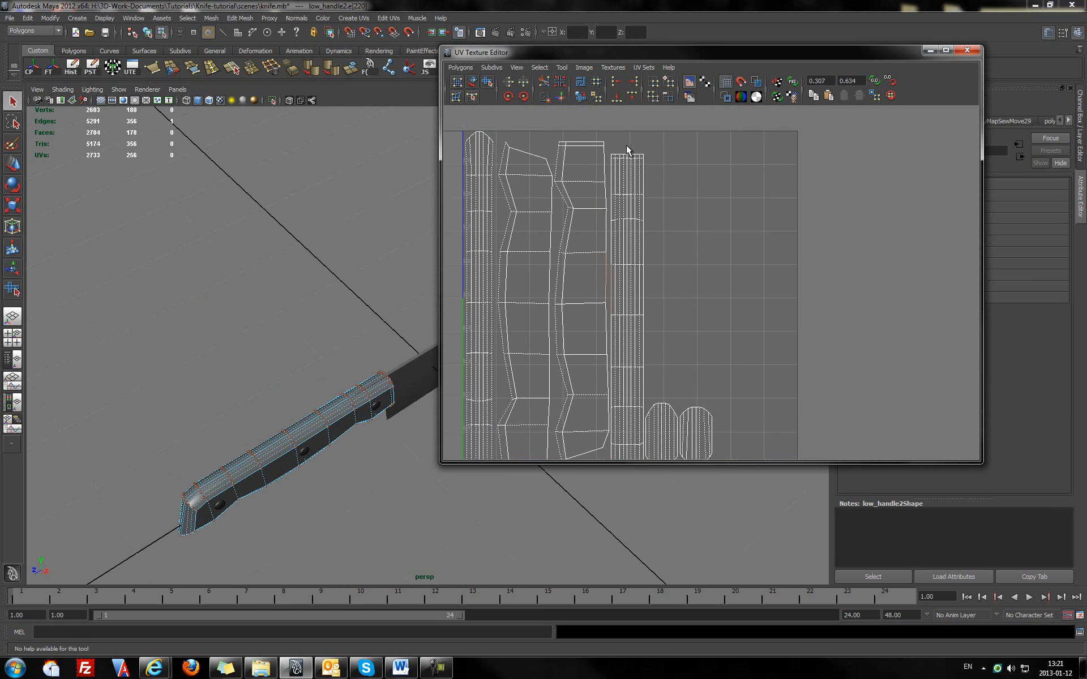
pyautogui.moveTo(626, 146); pyautogui.dragTo(656, 188)
pyautogui.keyDown('ctrl'); pyautogui.moveTo(635, 201); pyautogui.dragTo(669, 185, button='right'); pyautogui.keyUp('ctrl')
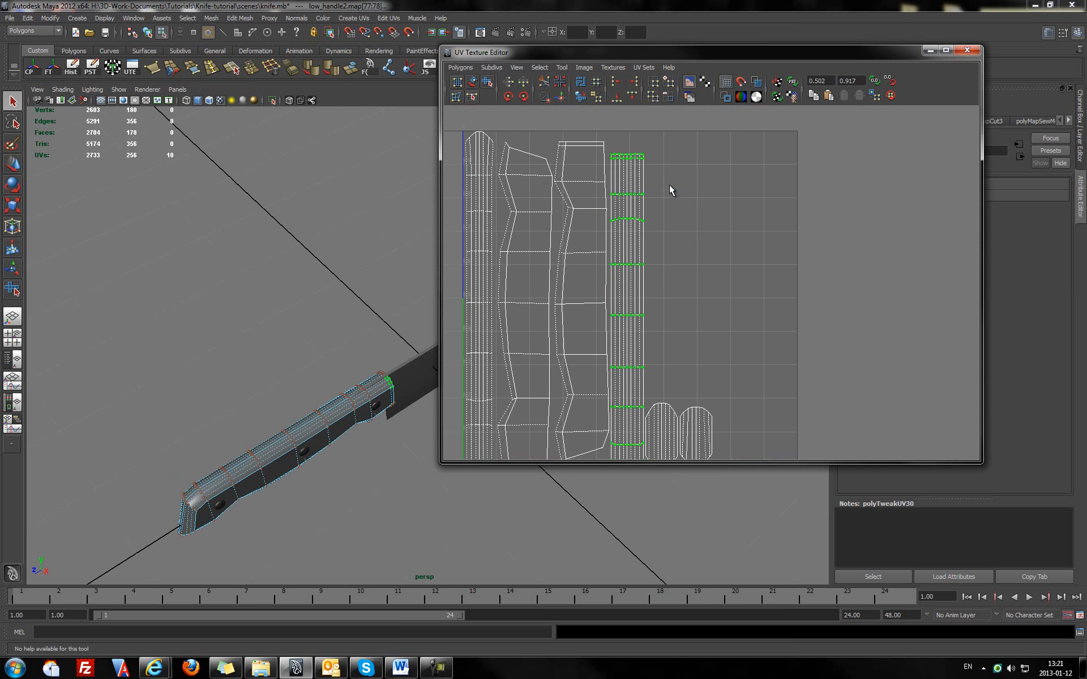
pyautogui.press('r')
pyautogui.press('w')
pyautogui.moveTo(632, 313); pyautogui.dragTo(637, 298)
# - Rotate the second handle-side shell slightly clockwise to straighten it, and move it level with and closer to the spine shell
pyautogui.moveTo(583, 245); pyautogui.dragTo(637, 247, button='right')
pyautogui.moveTo(606, 212); pyautogui.dragTo(609, 214)
pyautogui.keyDown('ctrl'); pyautogui.moveTo(594, 237); pyautogui.dragTo(615, 226, button='right'); pyautogui.keyUp('ctrl')
pyautogui.press('r')
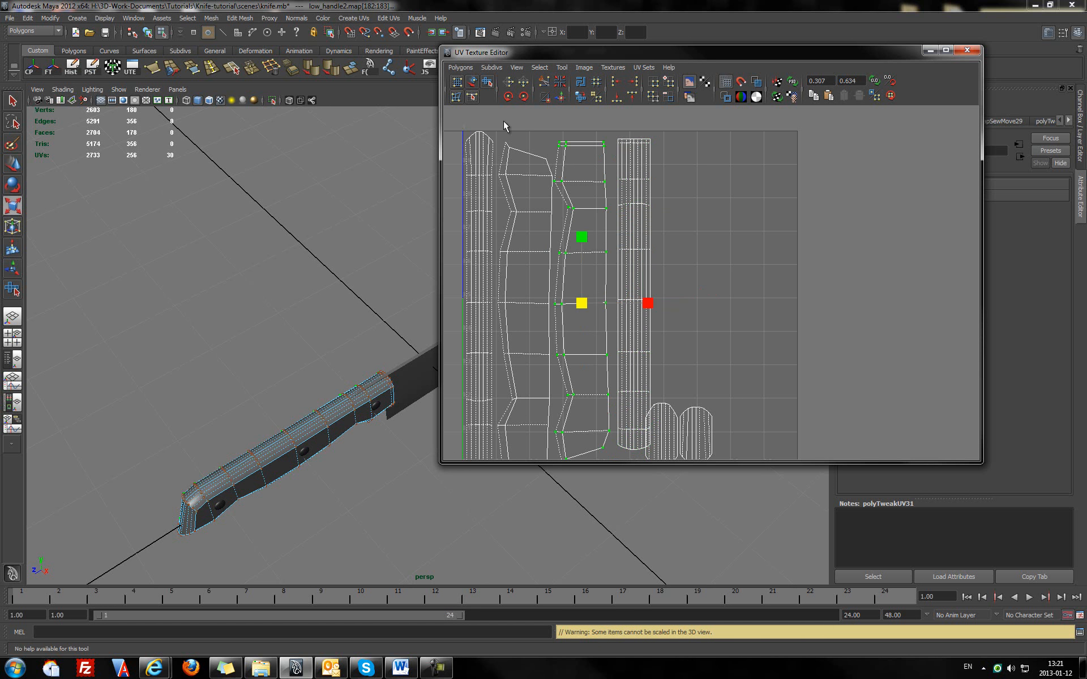
pyautogui.press('e')
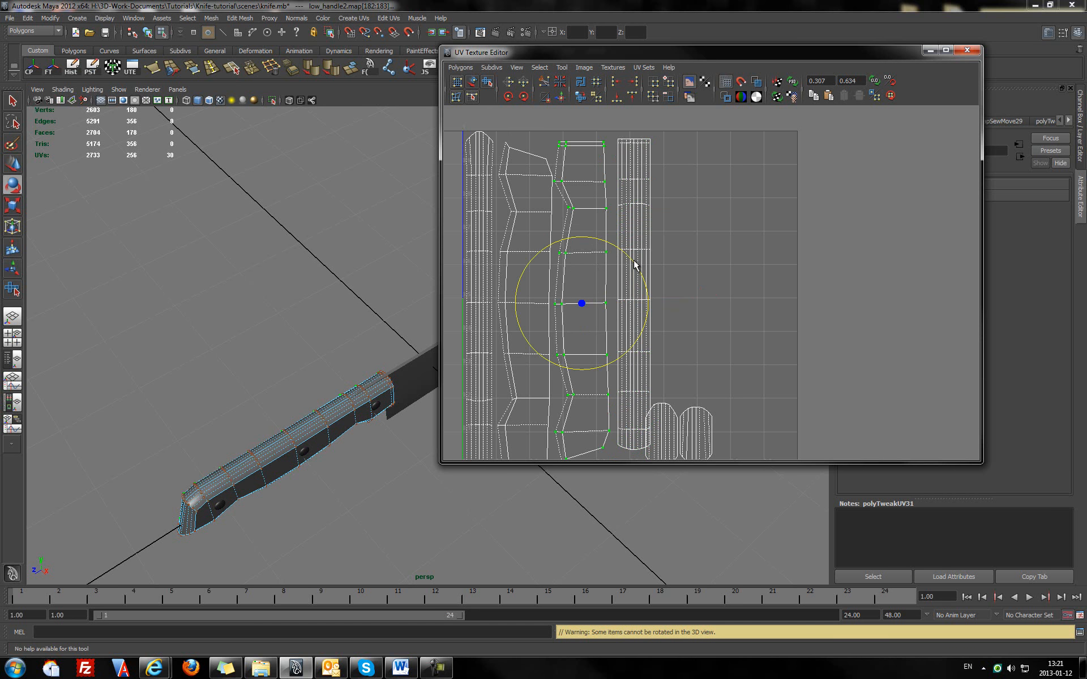
pyautogui.moveTo(635, 264); pyautogui.dragTo(636, 266)
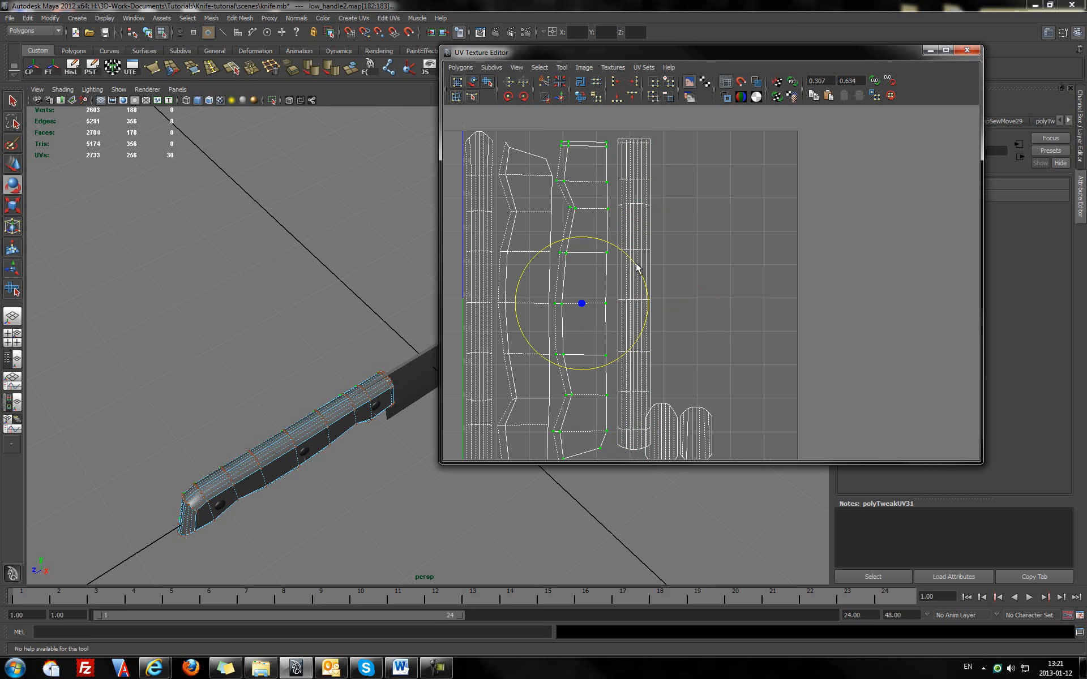
pyautogui.press('w')
pyautogui.moveTo(583, 238); pyautogui.dragTo(583, 235)
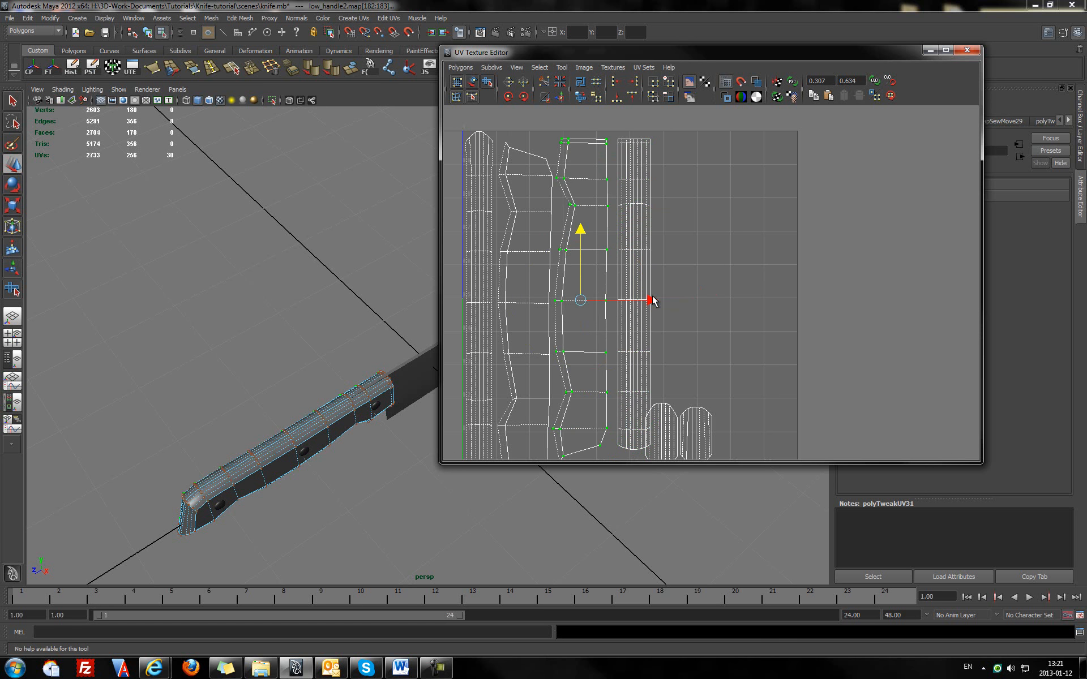
pyautogui.moveTo(651, 301); pyautogui.dragTo(657, 299)
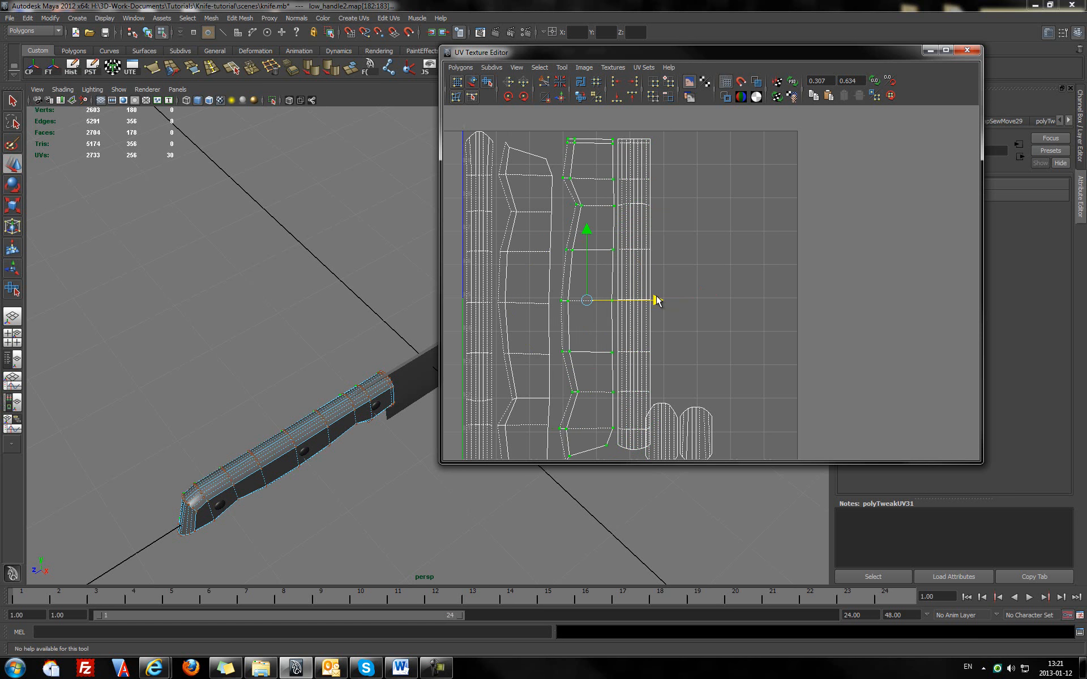
# - Check how the shared border edges and cross edges of the side shell and the spine shell line up
pyautogui.scroll(5, 603, 277)
pyautogui.keyDown('alt'); pyautogui.moveTo(580, 226); pyautogui.dragTo(878, 278, button='middle'); pyautogui.keyUp('alt')
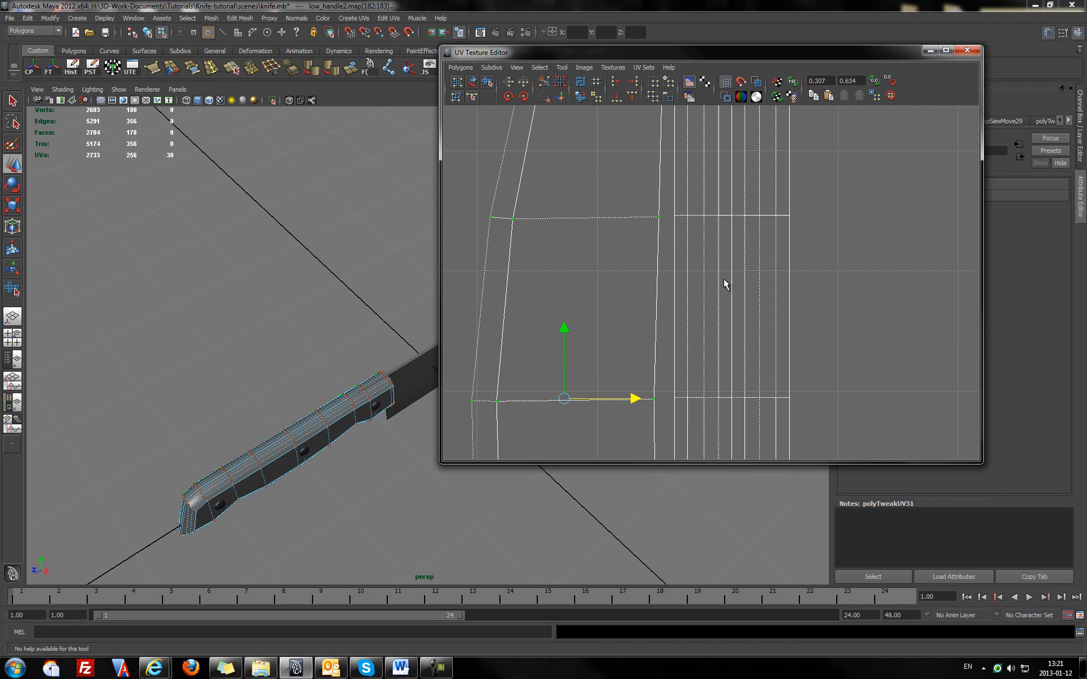
pyautogui.moveTo(674, 270); pyautogui.dragTo(679, 243, button='right')
pyautogui.click(647, 275)
pyautogui.scroll(-2, 651, 274)
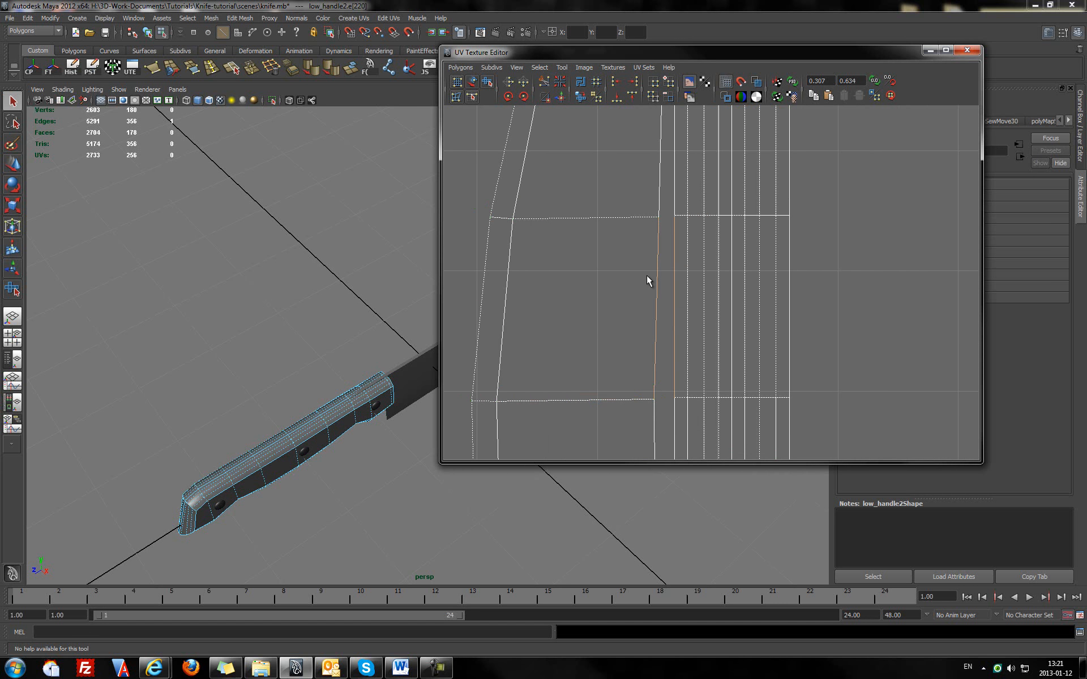
pyautogui.scroll(-2, 651, 274)
pyautogui.keyDown('alt'); pyautogui.moveTo(689, 267); pyautogui.dragTo(592, 278, button='middle'); pyautogui.keyUp('alt')
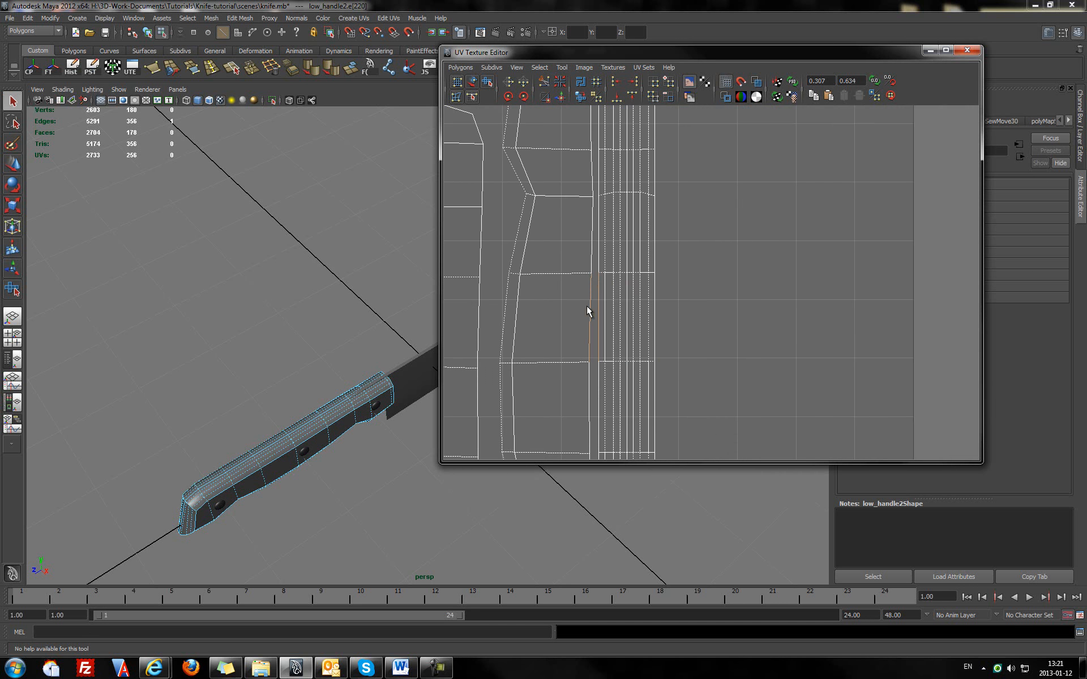
pyautogui.scroll(-2, 582, 334)
pyautogui.keyDown('alt'); pyautogui.moveTo(632, 314); pyautogui.dragTo(616, 260, button='middle'); pyautogui.keyUp('alt')
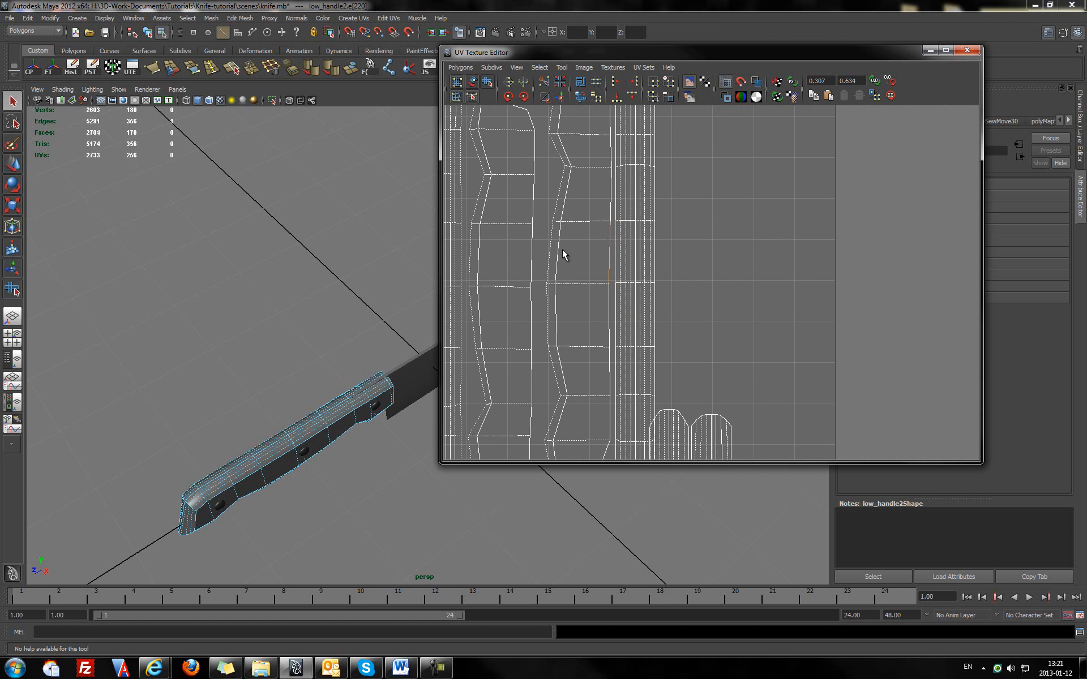
pyautogui.scroll(-3, 636, 204)
pyautogui.scroll(5, 614, 235)
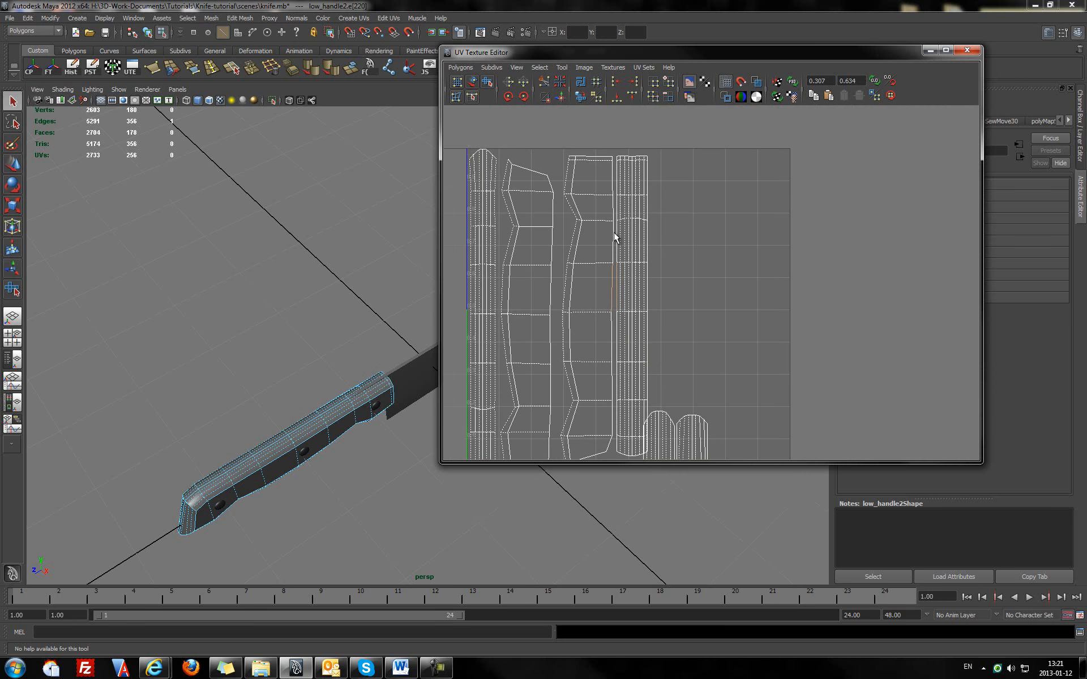
# - Move the whole second handle-side shell horizontally until its straight border almost touches the spine shell
pyautogui.keyDown('alt'); pyautogui.moveTo(588, 212); pyautogui.dragTo(621, 258, button='middle'); pyautogui.keyUp('alt')
pyautogui.moveTo(577, 220); pyautogui.dragTo(608, 208, button='right')
pyautogui.click(589, 199)
pyautogui.press('w')
pyautogui.moveTo(616, 400); pyautogui.dragTo(623, 401)
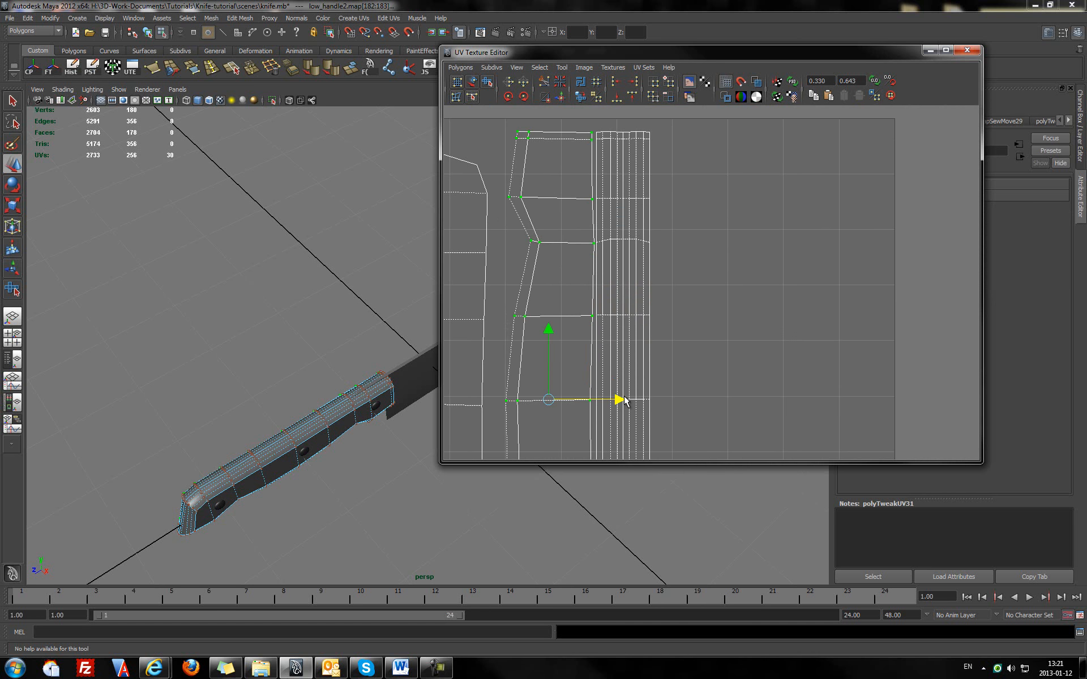
pyautogui.moveTo(623, 400); pyautogui.dragTo(625, 400)
# - Select all UVs of the other handle-side shell and rotate it by half a turn
pyautogui.keyDown('alt'); pyautogui.moveTo(708, 346); pyautogui.dragTo(697, 229, button='middle'); pyautogui.keyUp('alt')
pyautogui.scroll(-2, 697, 228)
pyautogui.keyDown('alt'); pyautogui.moveTo(685, 303); pyautogui.dragTo(666, 226, button='middle'); pyautogui.keyUp('alt')
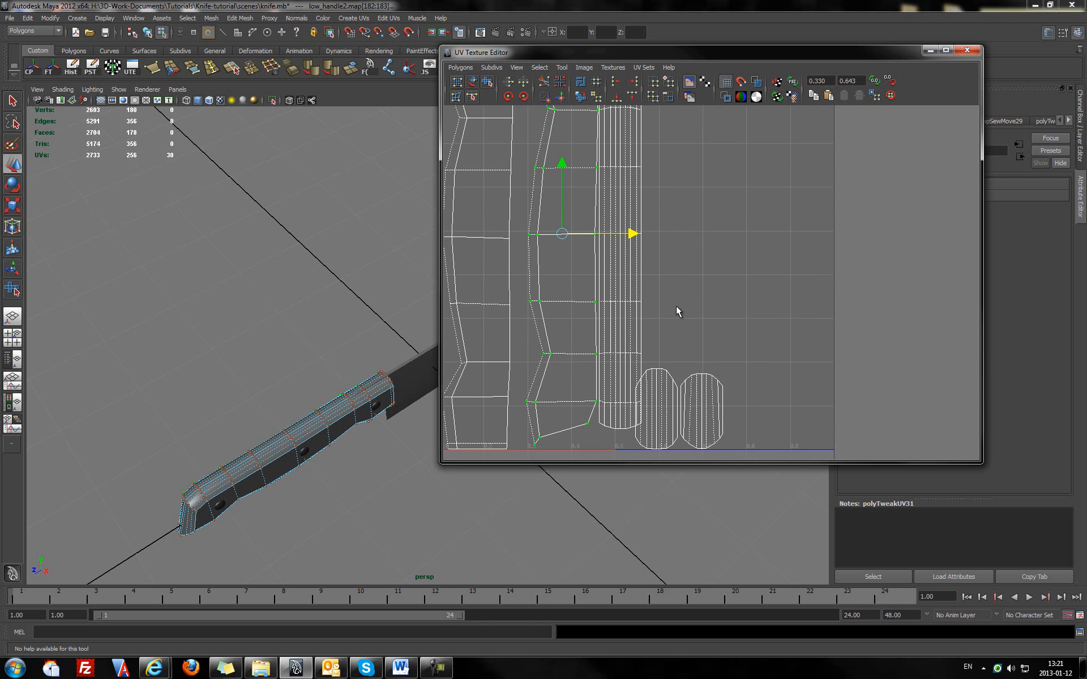
pyautogui.scroll(-2, 588, 273)
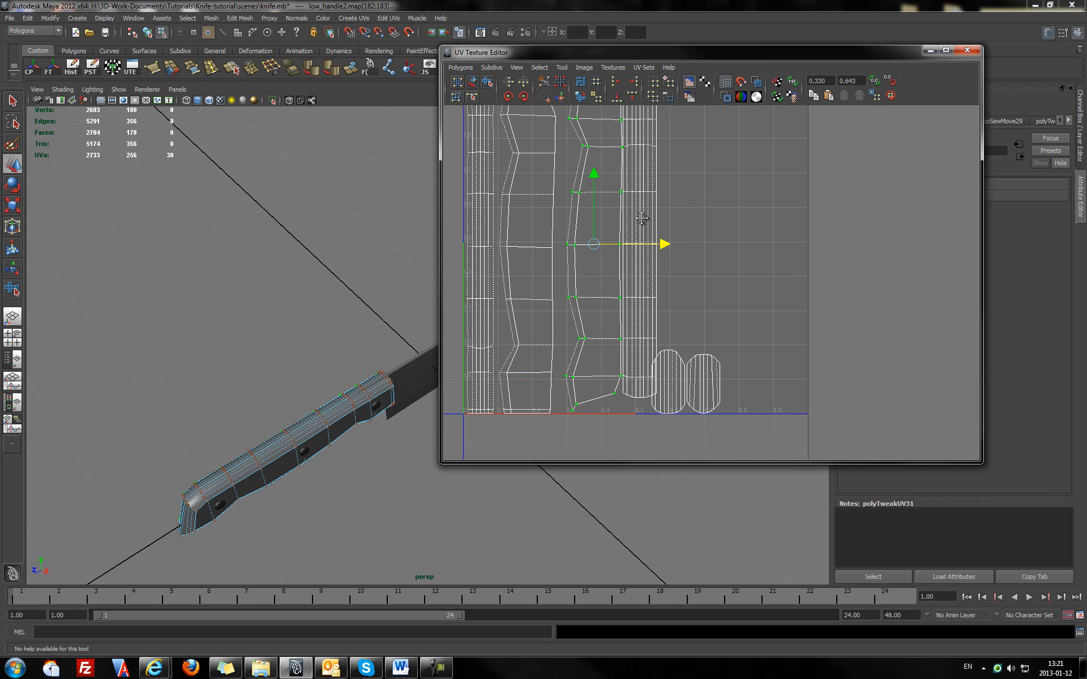
pyautogui.keyDown('alt'); pyautogui.moveTo(641, 218); pyautogui.dragTo(635, 266, button='middle'); pyautogui.keyUp('alt')
pyautogui.moveTo(527, 199); pyautogui.dragTo(577, 201, button='right')
pyautogui.press('q')
pyautogui.moveTo(514, 179); pyautogui.dragTo(556, 208)
pyautogui.keyDown('ctrl'); pyautogui.moveTo(524, 221); pyautogui.dragTo(564, 208, button='right'); pyautogui.keyUp('ctrl')
pyautogui.press('w')
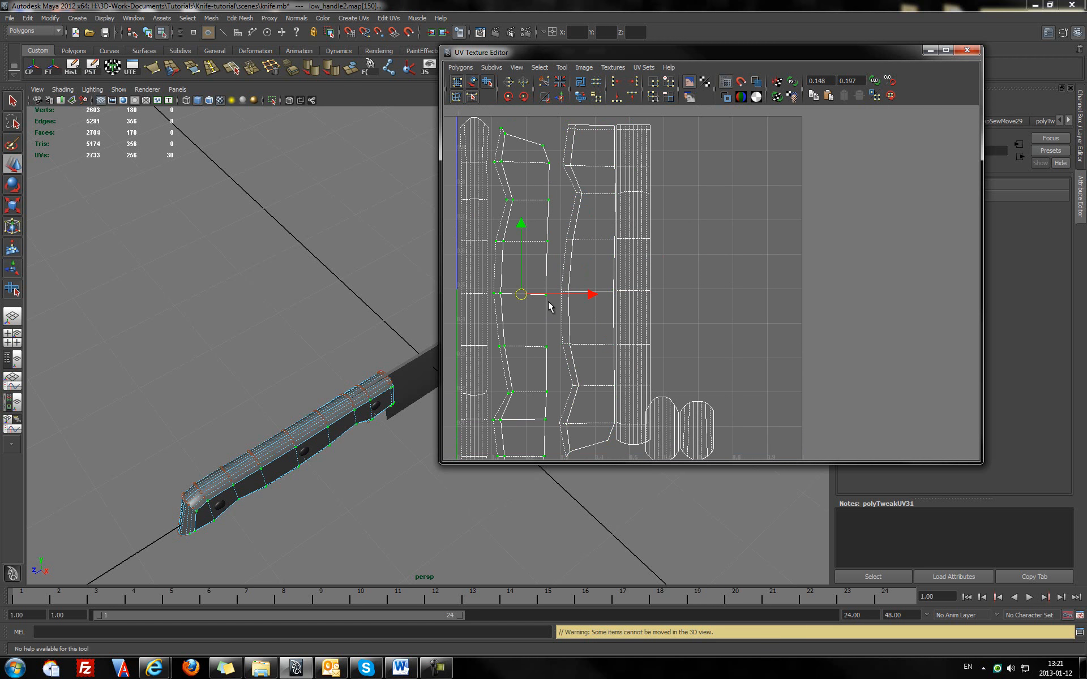
pyautogui.click(524, 96)
pyautogui.click(524, 97)
pyautogui.click(524, 96)
pyautogui.click(524, 96)
# - Move the rotated side shell to the free side of the spine shell, level with the first side shell and close to the border
pyautogui.moveTo(583, 298); pyautogui.dragTo(751, 289)
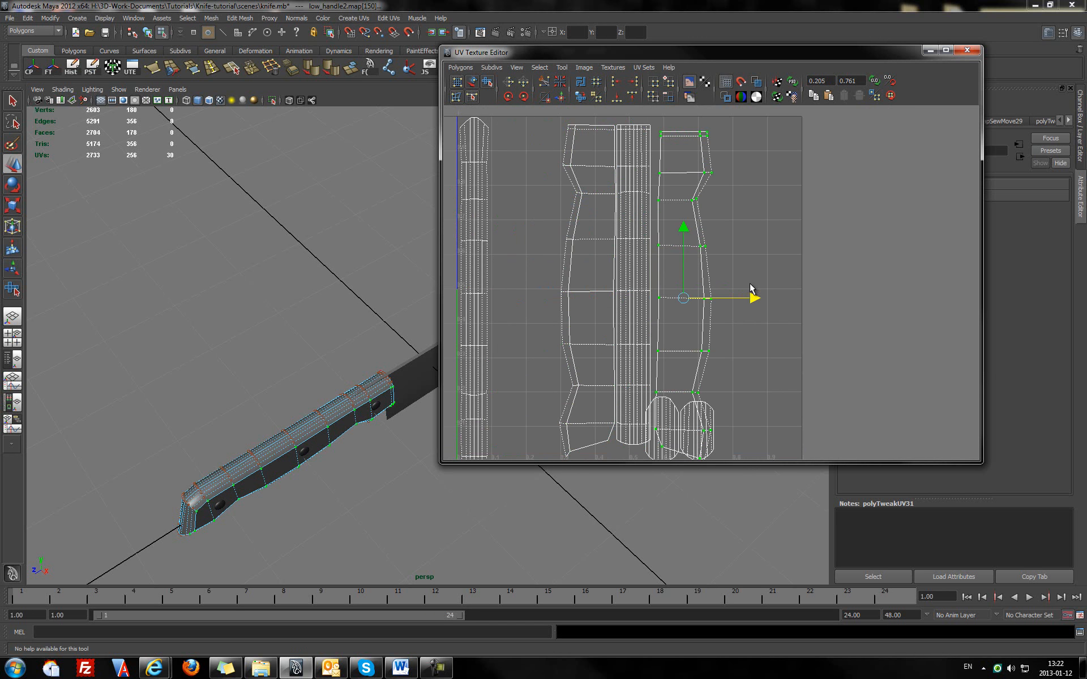
pyautogui.click(680, 222)
pyautogui.moveTo(681, 222); pyautogui.dragTo(729, 272)
pyautogui.keyDown('ctrl'); pyautogui.moveTo(690, 249); pyautogui.dragTo(682, 256, button='right'); pyautogui.keyUp('ctrl')
pyautogui.moveTo(684, 229); pyautogui.dragTo(684, 223)
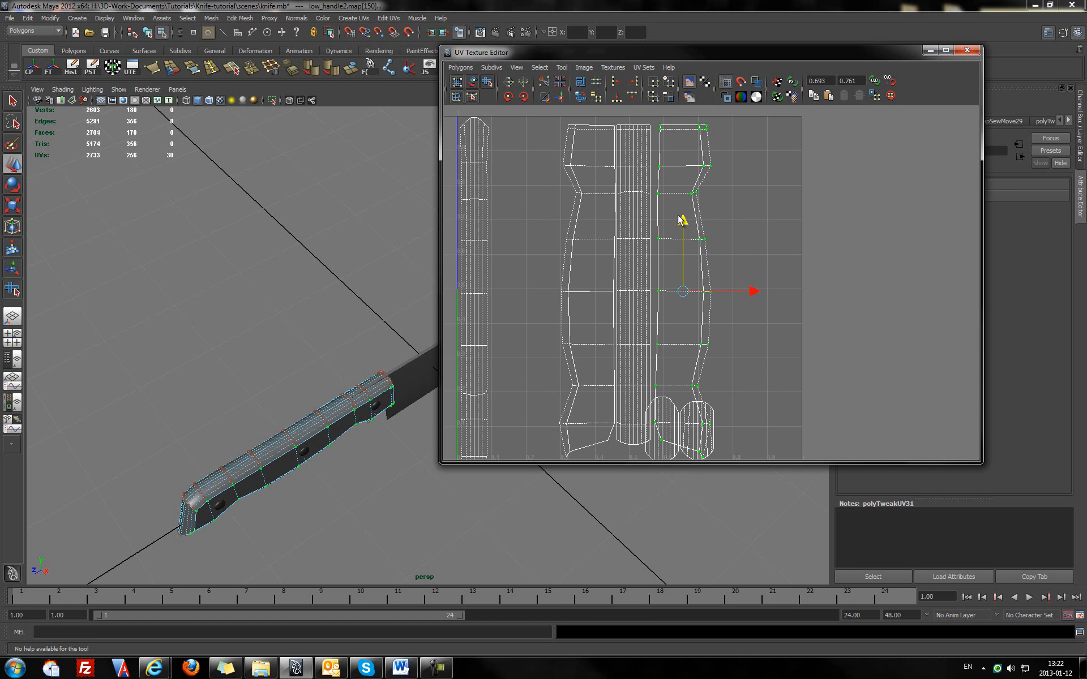
pyautogui.moveTo(753, 291); pyautogui.dragTo(751, 291)
# - Examine the alignment of both handle-side shells with the spine shell between them along their full length
pyautogui.scroll(4, 695, 276)
pyautogui.keyDown('alt'); pyautogui.moveTo(566, 151); pyautogui.dragTo(600, 299, button='middle'); pyautogui.keyUp('alt')
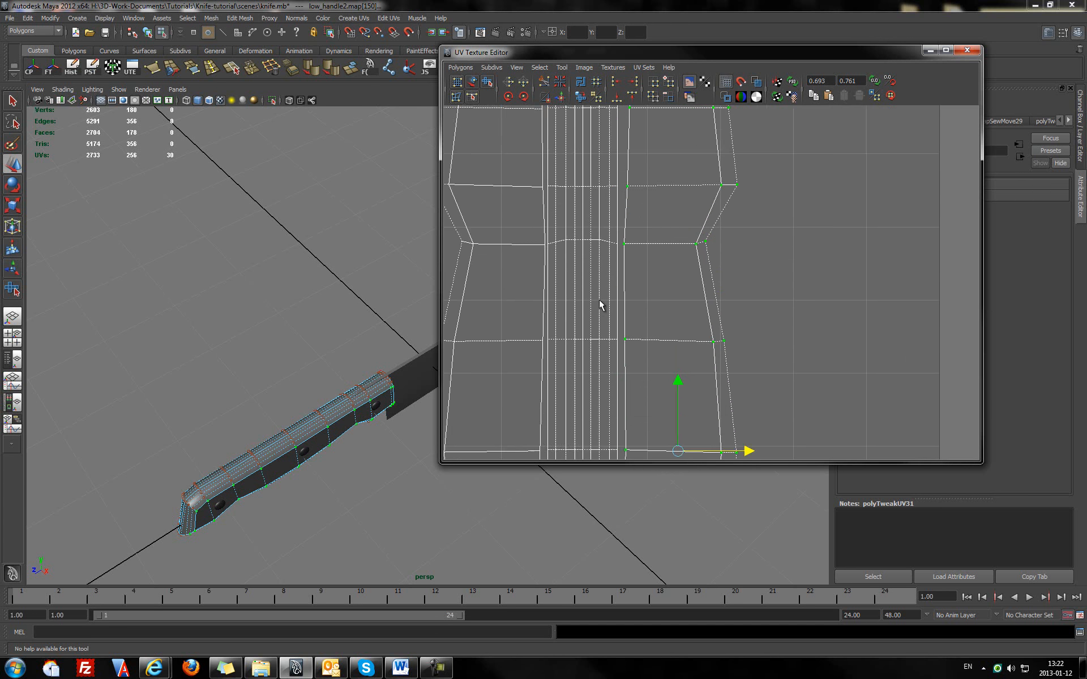
pyautogui.keyDown('alt'); pyautogui.moveTo(593, 196); pyautogui.dragTo(585, 269, button='middle'); pyautogui.keyUp('alt')
pyautogui.scroll(-1, 729, 336)
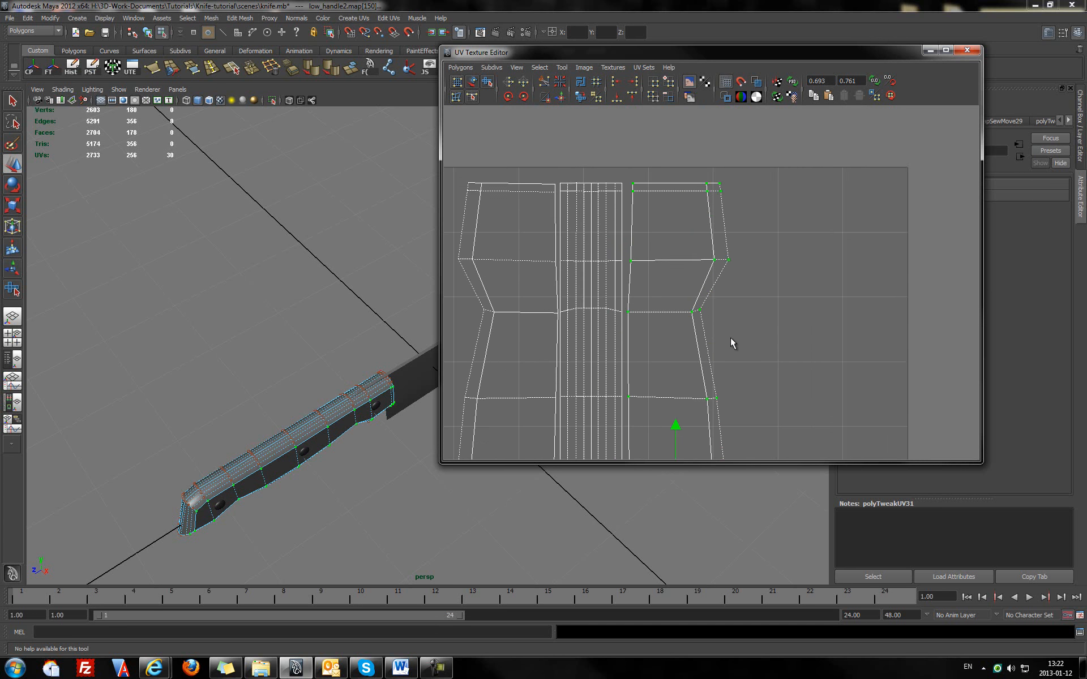
pyautogui.keyDown('alt'); pyautogui.moveTo(731, 339); pyautogui.dragTo(698, 206, button='middle'); pyautogui.keyUp('alt')
pyautogui.scroll(-3, 698, 206)
pyautogui.keyDown('alt'); pyautogui.moveTo(718, 354); pyautogui.dragTo(679, 248, button='middle'); pyautogui.keyUp('alt')
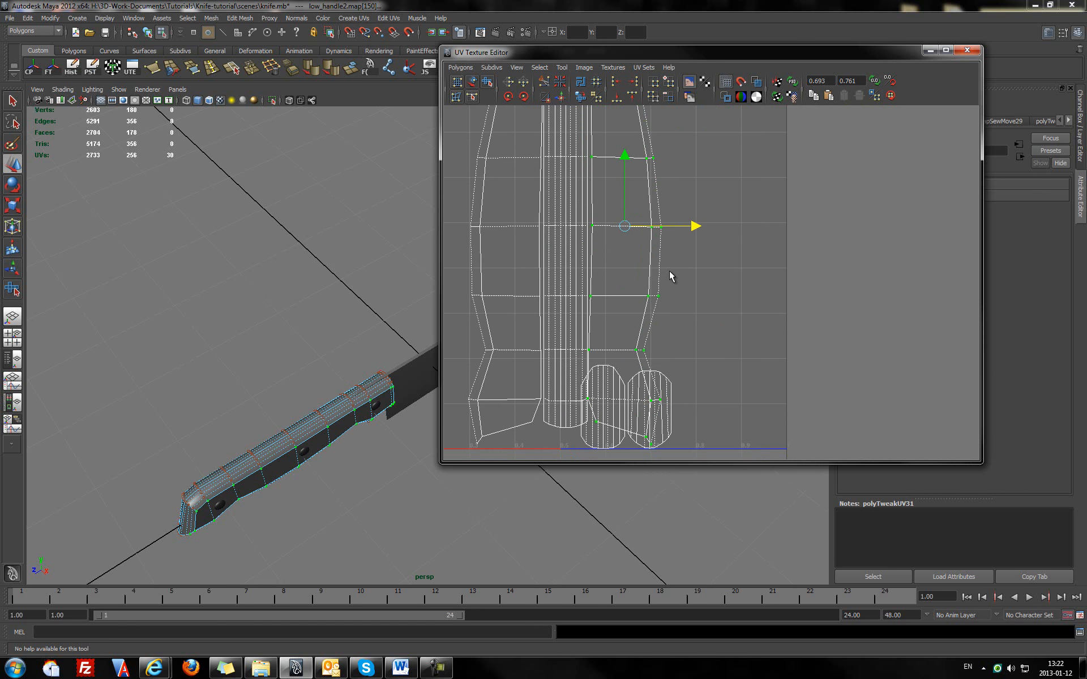
pyautogui.keyDown('alt'); pyautogui.moveTo(638, 157); pyautogui.dragTo(642, 252, button='middle'); pyautogui.keyUp('alt')
pyautogui.scroll(3, 641, 252)
pyautogui.scroll(1, 642, 253)
pyautogui.keyDown('alt'); pyautogui.moveTo(583, 133); pyautogui.dragTo(681, 276, button='middle'); pyautogui.keyUp('alt')
pyautogui.scroll(-7, 674, 273)
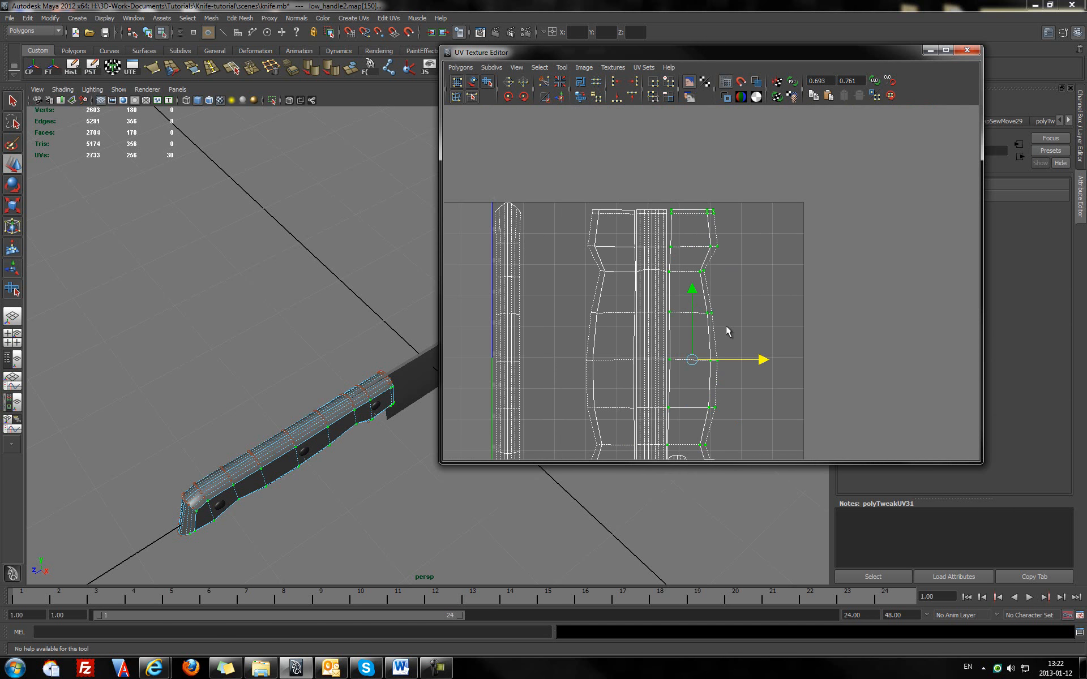
pyautogui.keyDown('alt'); pyautogui.moveTo(726, 326); pyautogui.dragTo(694, 271, button='middle'); pyautogui.keyUp('alt')
# - Select the spine shell and both handle-side shells and move them horizontally toward the narrow strip shell, clear of the end-cap shells
pyautogui.moveTo(583, 183); pyautogui.dragTo(675, 241)
pyautogui.keyDown('ctrl'); pyautogui.moveTo(619, 216); pyautogui.dragTo(681, 205, button='right'); pyautogui.keyUp('ctrl')
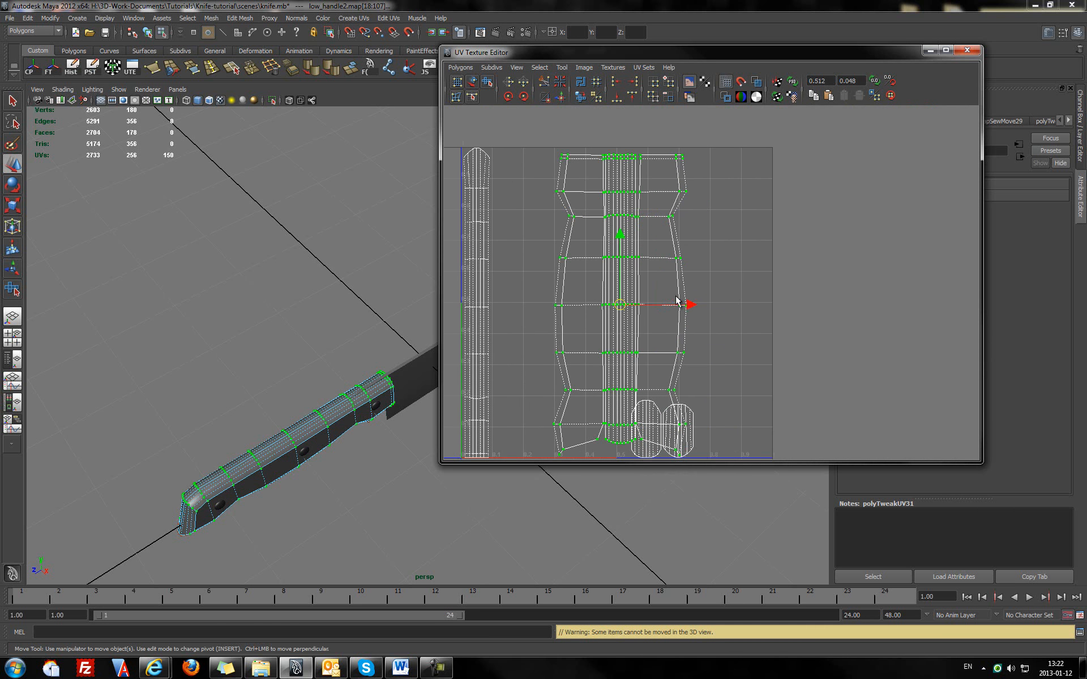
pyautogui.moveTo(691, 303); pyautogui.dragTo(633, 305)
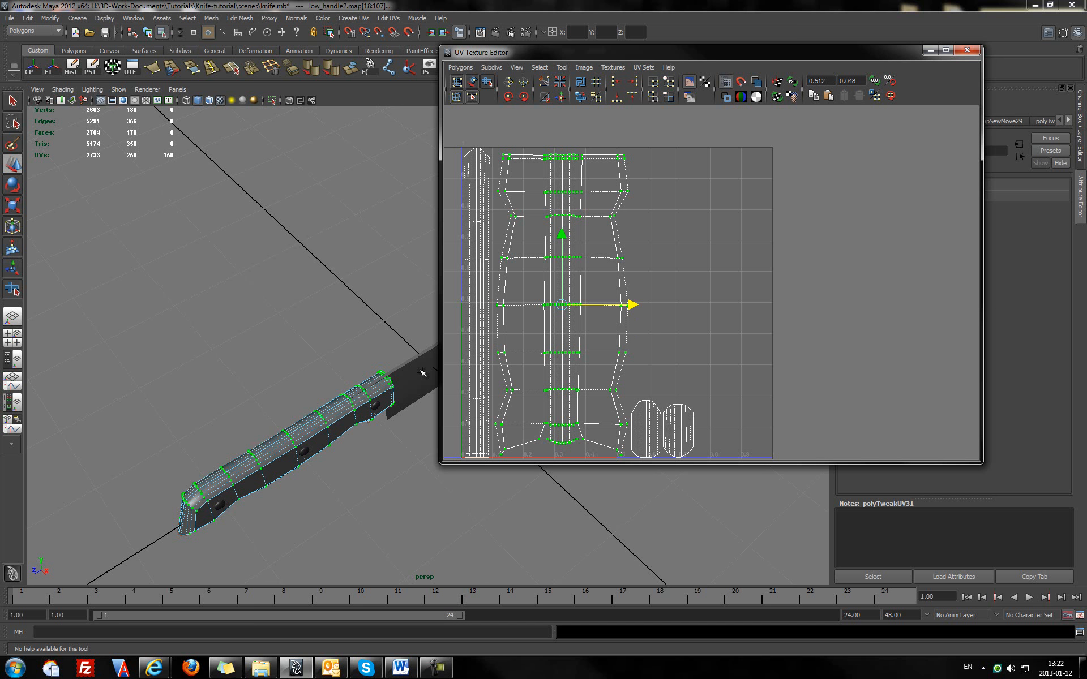
# - Select all handle UVs and shift them horizontally until the wide handle shells reach the far edge of the UV square
pyautogui.moveTo(568, 229); pyautogui.dragTo(567, 230)
pyautogui.keyDown('ctrl'); pyautogui.moveTo(529, 246); pyautogui.dragTo(582, 223, button='right'); pyautogui.keyUp('ctrl')
pyautogui.moveTo(729, 453); pyautogui.dragTo(460, 131)
pyautogui.keyDown('ctrl'); pyautogui.moveTo(567, 302); pyautogui.dragTo(604, 287, button='right'); pyautogui.keyUp('ctrl')
pyautogui.moveTo(650, 302); pyautogui.dragTo(791, 291)
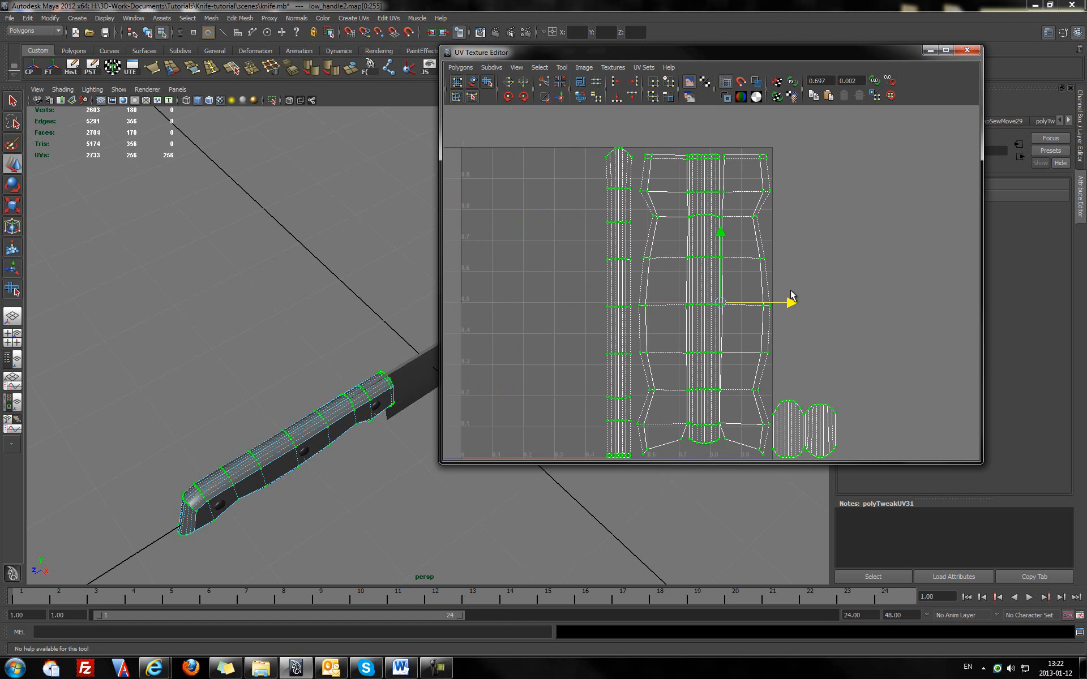
# - Show the blade's UVs with the handle's and move the two end-cap shells into the gap between blade and strip shells
pyautogui.keyDown('shift'); pyautogui.click(422, 384); pyautogui.keyUp('shift')
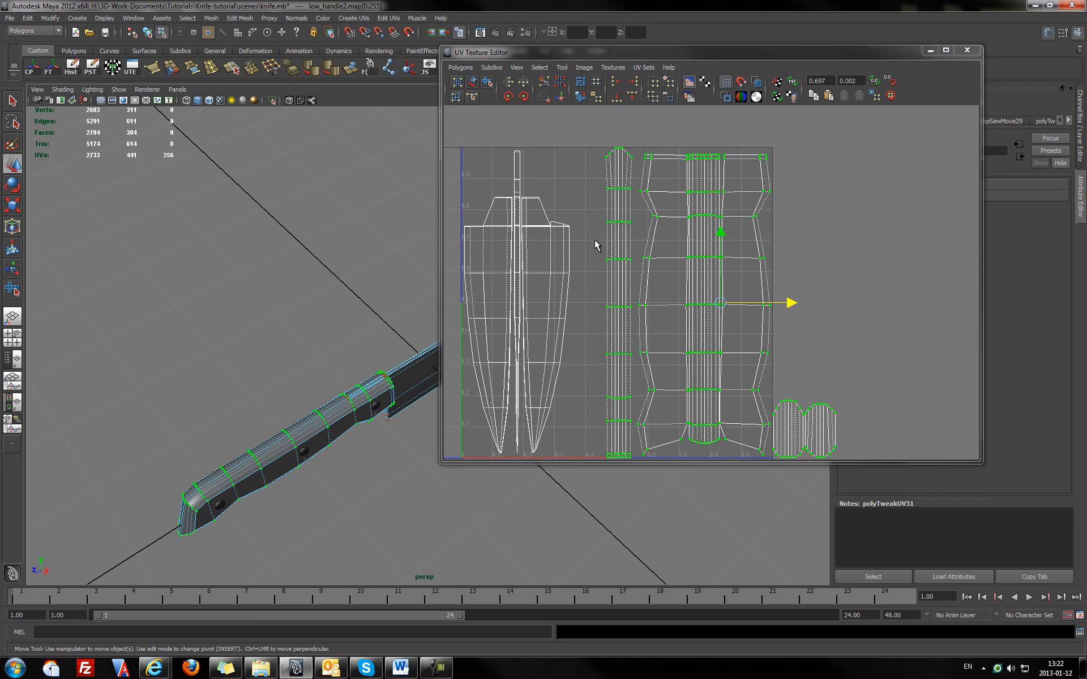
pyautogui.moveTo(779, 391); pyautogui.dragTo(851, 440)
pyautogui.keyDown('ctrl'); pyautogui.moveTo(821, 431); pyautogui.dragTo(846, 407, button='right'); pyautogui.keyUp('ctrl')
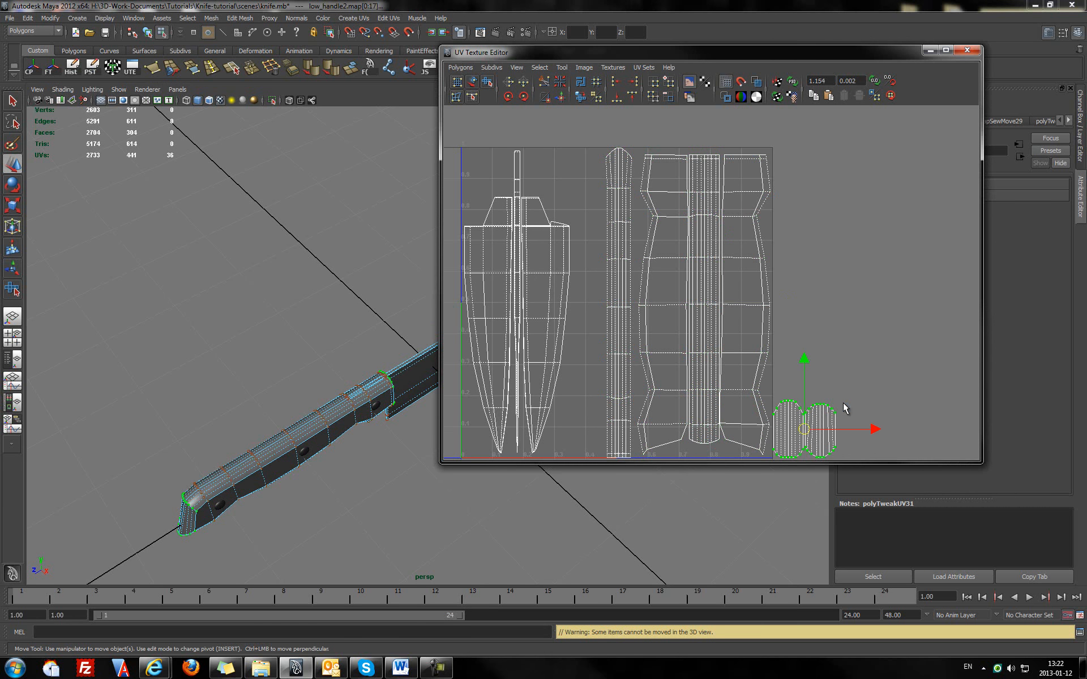
pyautogui.moveTo(816, 429); pyautogui.dragTo(574, 174)
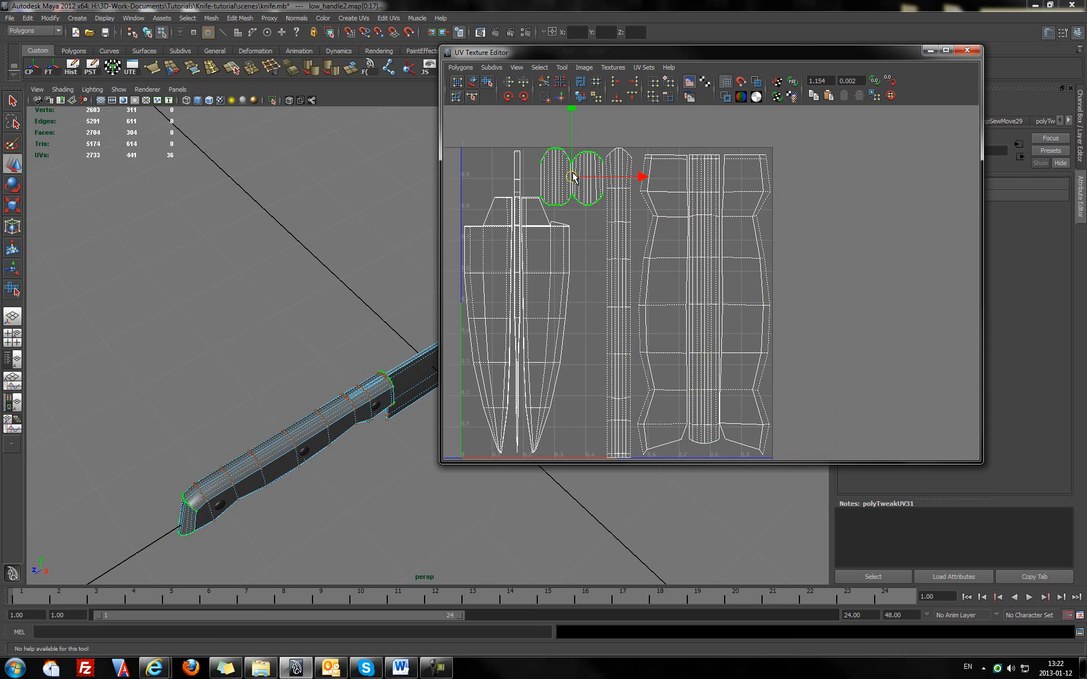
# - Rotate the two end-cap shells by a quarter turn and nudge them to fit between the blade and strip shells
pyautogui.click(523, 97)
pyautogui.click(524, 97)
pyautogui.moveTo(570, 179); pyautogui.dragTo(572, 185)
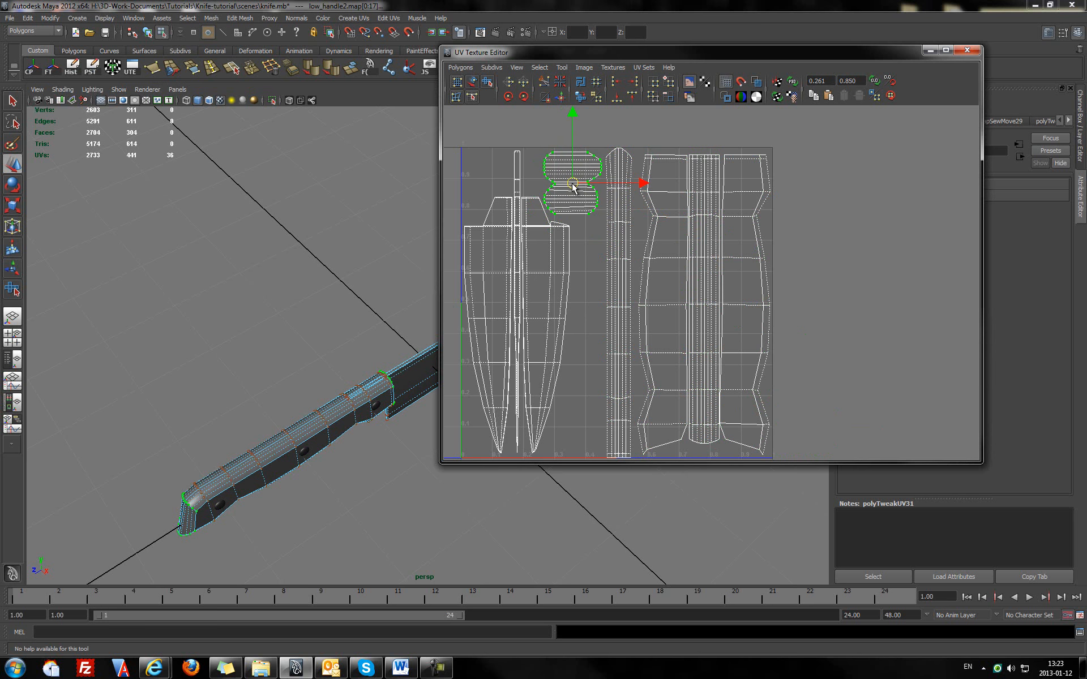
pyautogui.scroll(3, 592, 213)
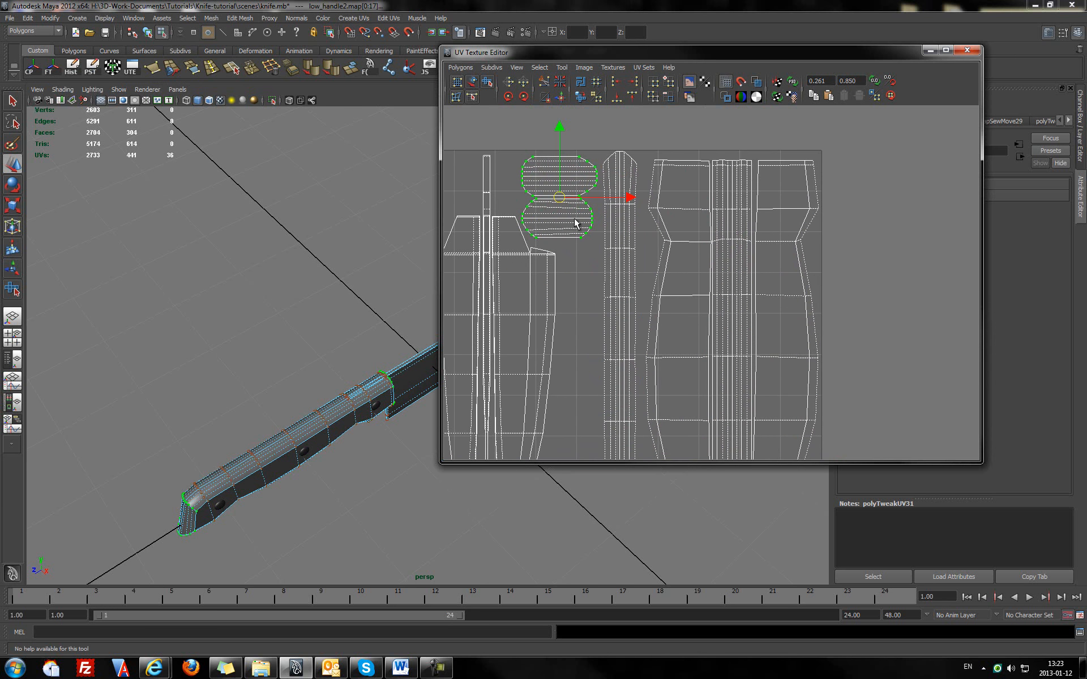
pyautogui.scroll(-2, 660, 279)
# - Return to object mode, deselect the knife parts and close the UV Texture Editor to view the handle from the side
pyautogui.moveTo(350, 429); pyautogui.dragTo(380, 413, button='right')
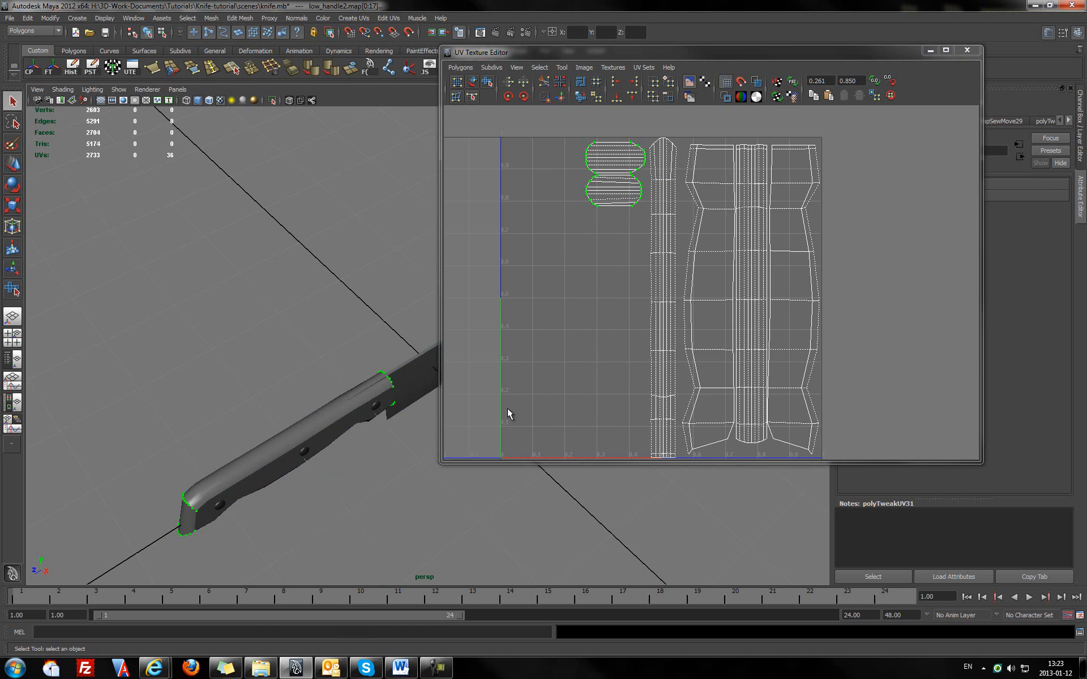
pyautogui.click(406, 463)
pyautogui.keyDown('alt'); pyautogui.moveTo(405, 464); pyautogui.dragTo(236, 362); pyautogui.keyUp('alt')
pyautogui.keyDown('alt'); pyautogui.moveTo(236, 362); pyautogui.dragTo(343, 347, button='right'); pyautogui.keyUp('alt')
pyautogui.click(967, 50)
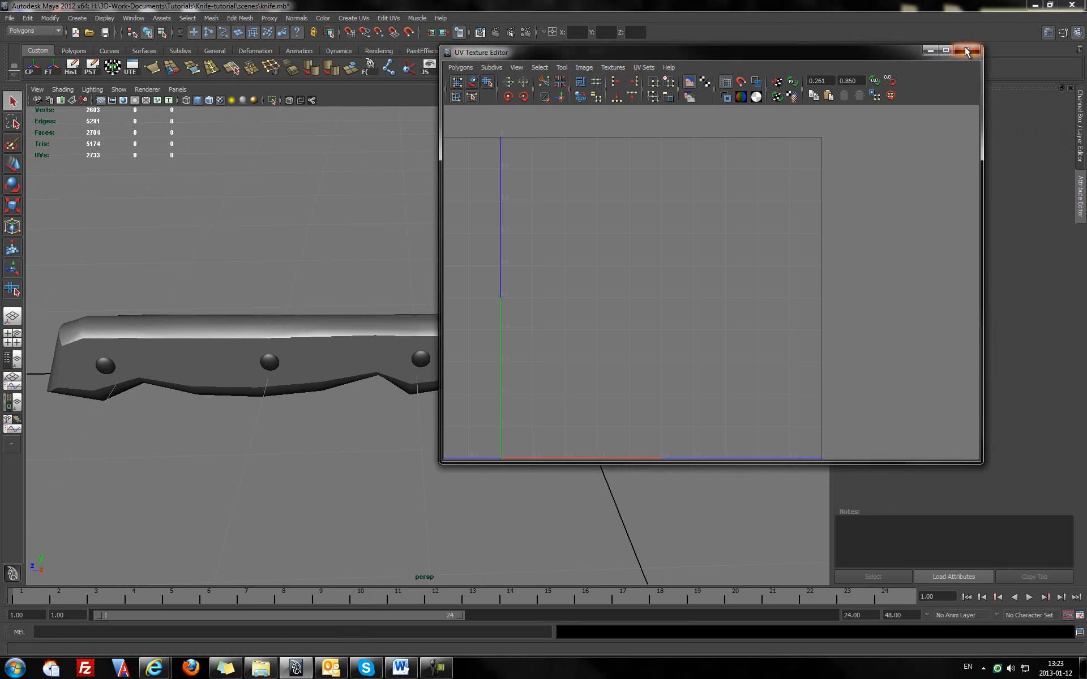
pyautogui.keyDown('alt'); pyautogui.moveTo(405, 304); pyautogui.dragTo(484, 308, button='middle'); pyautogui.keyUp('alt')
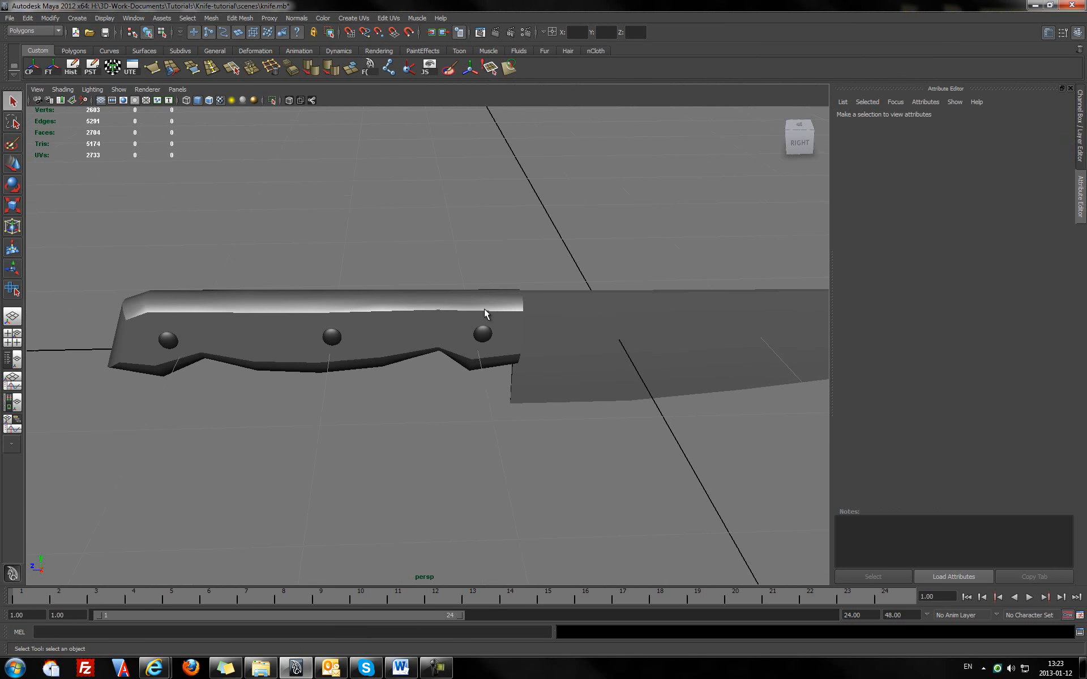
# - Try automatic mapping on the rivet nearest the blade and inspect its UV shells in the UV Texture Editor
pyautogui.click(485, 338)
pyautogui.keyDown('alt'); pyautogui.moveTo(487, 338); pyautogui.dragTo(464, 340); pyautogui.keyUp('alt')
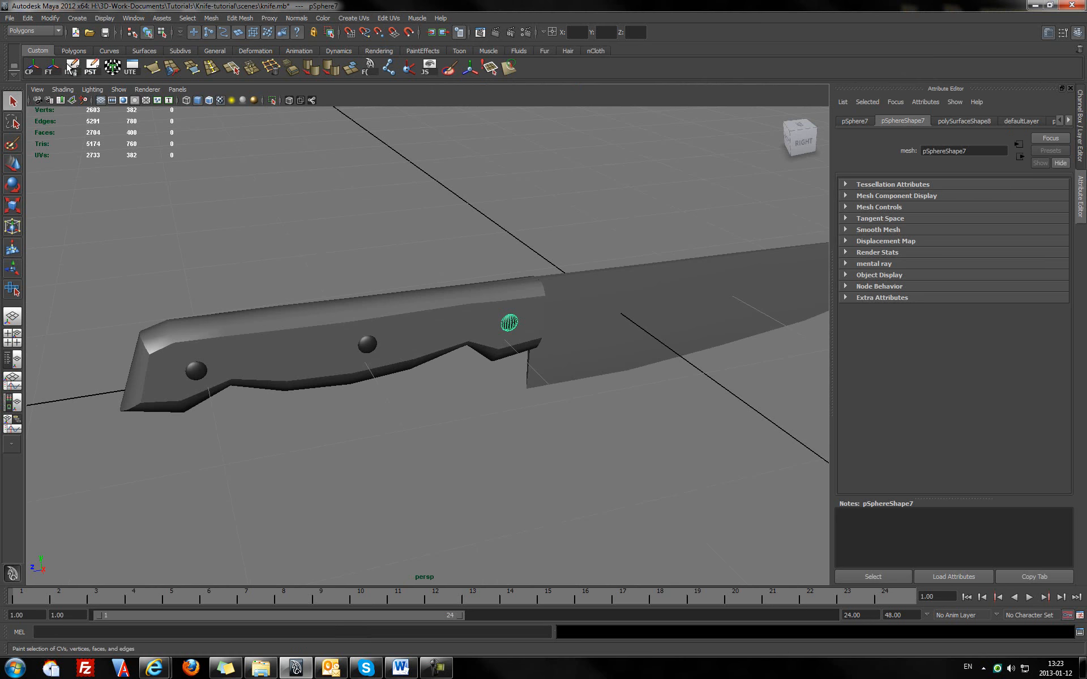
pyautogui.click(114, 69)
pyautogui.click(131, 69)
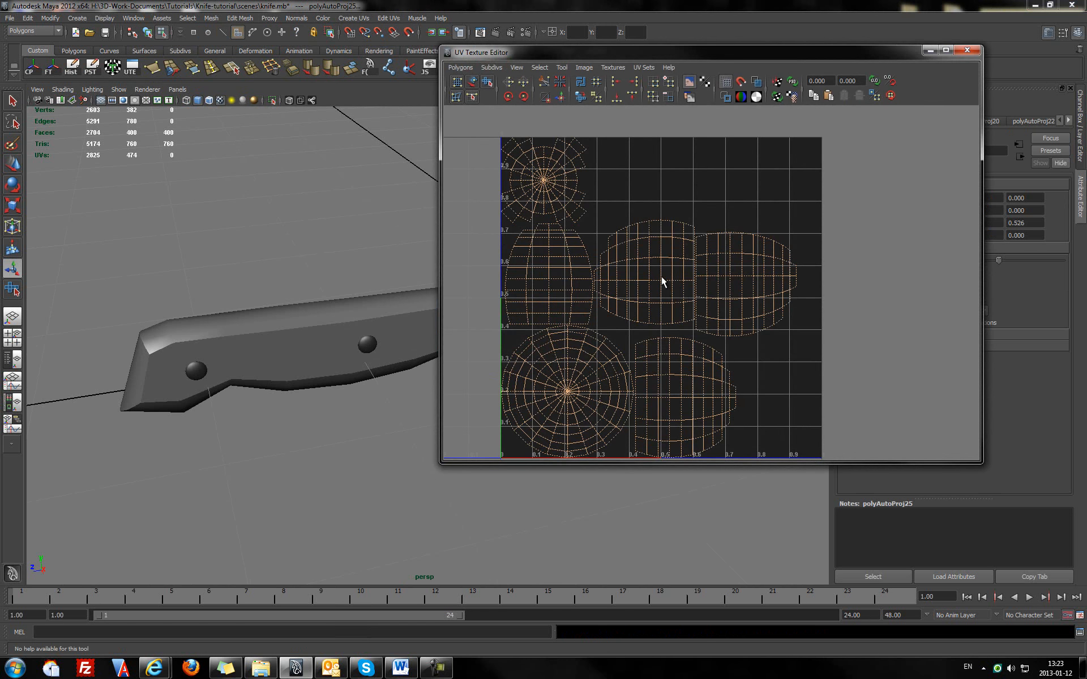
pyautogui.scroll(-1, 630, 317)
pyautogui.keyDown('alt'); pyautogui.moveTo(690, 293); pyautogui.dragTo(713, 265, button='middle'); pyautogui.keyUp('alt')
pyautogui.click(967, 50)
pyautogui.press('q')
# - Select the rivet nearest the blade in object mode and apply Planar Mapping to it
pyautogui.moveTo(510, 325); pyautogui.dragTo(547, 309, button='right')
pyautogui.click(516, 321)
pyautogui.keyDown('alt'); pyautogui.moveTo(614, 317); pyautogui.dragTo(603, 314); pyautogui.keyUp('alt')
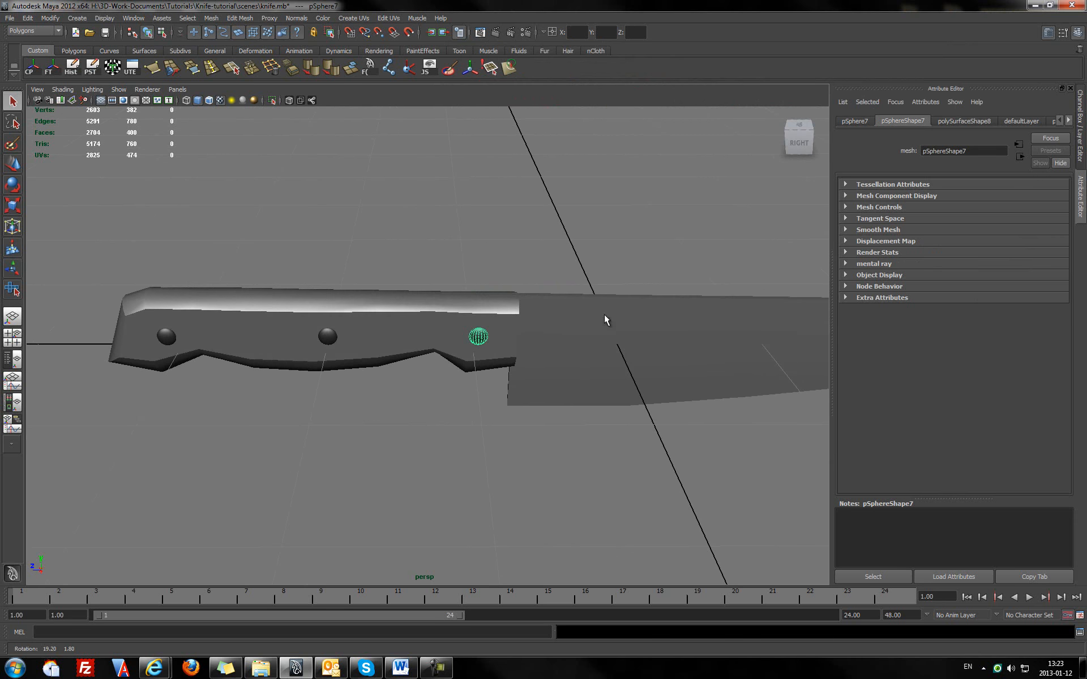
pyautogui.click(349, 17)
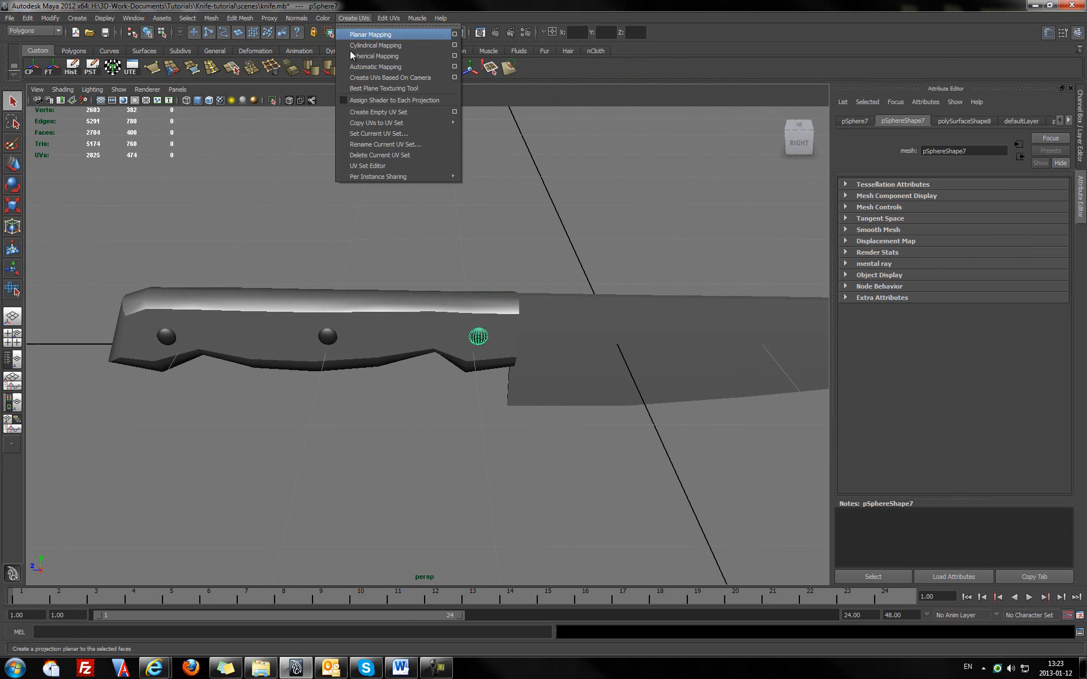
pyautogui.click(406, 34)
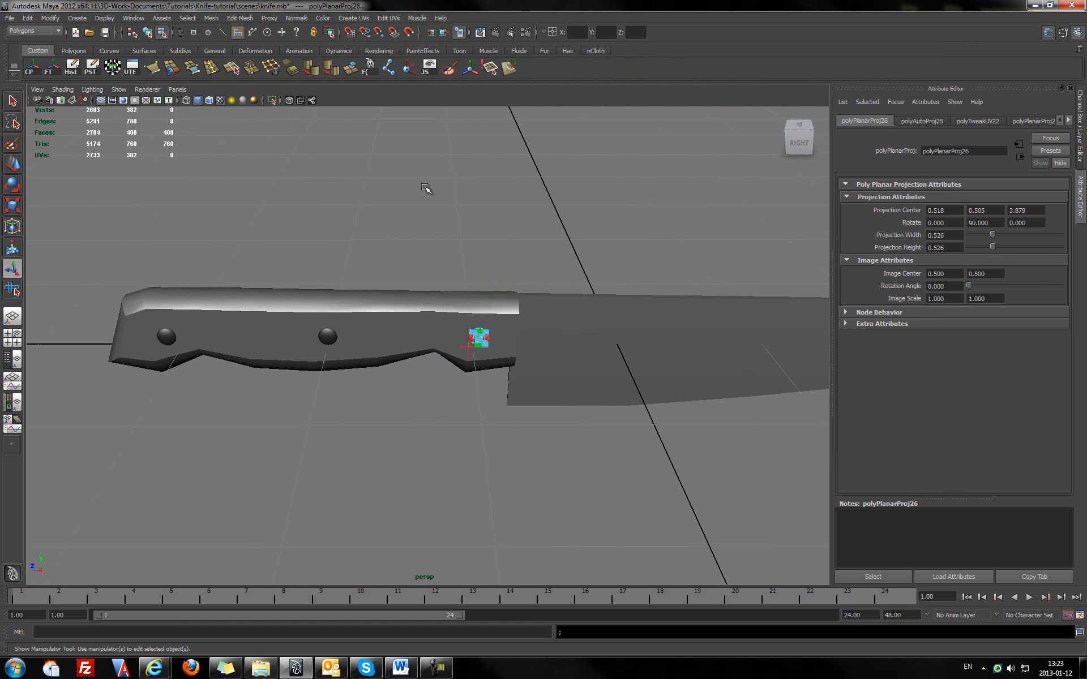
# - Leave the projection manipulator and examine the front rivet's planar UV layout in the UV Texture Editor
pyautogui.moveTo(481, 339); pyautogui.dragTo(491, 374, button='right')
pyautogui.press('q')
pyautogui.click(494, 390)
pyautogui.click(478, 337)
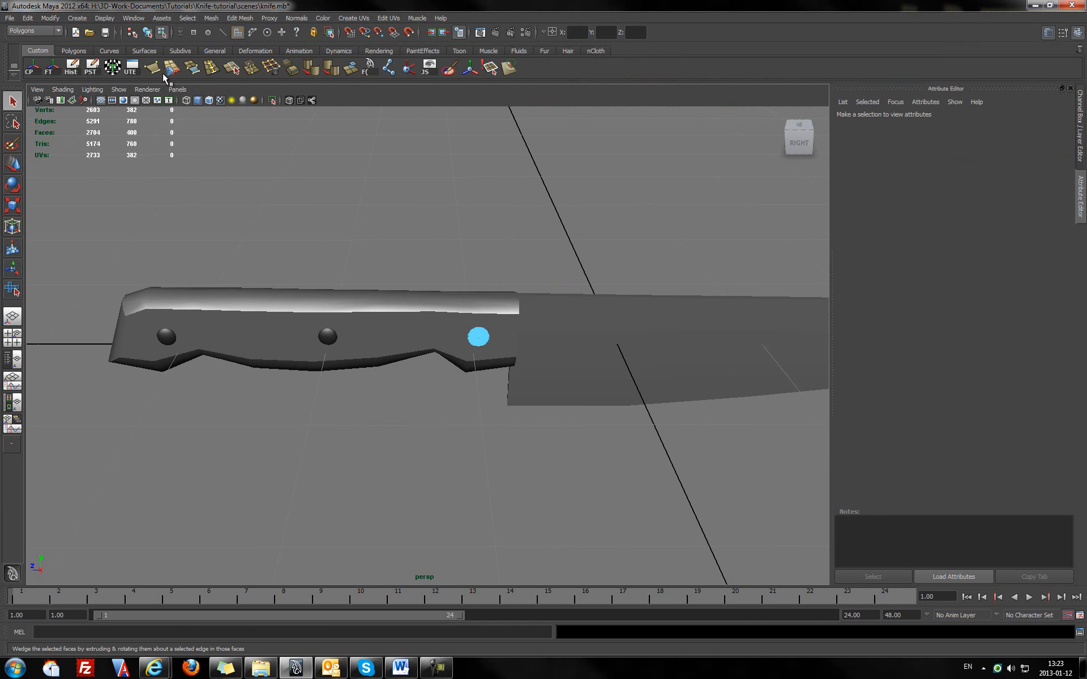
pyautogui.click(132, 67)
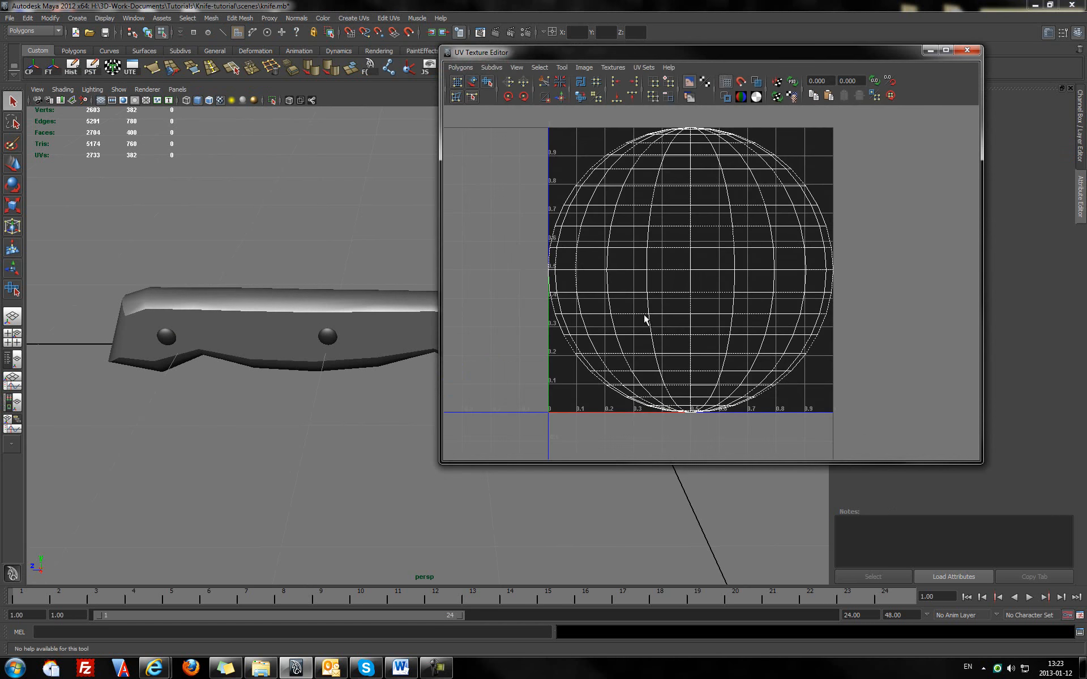
pyautogui.click(967, 49)
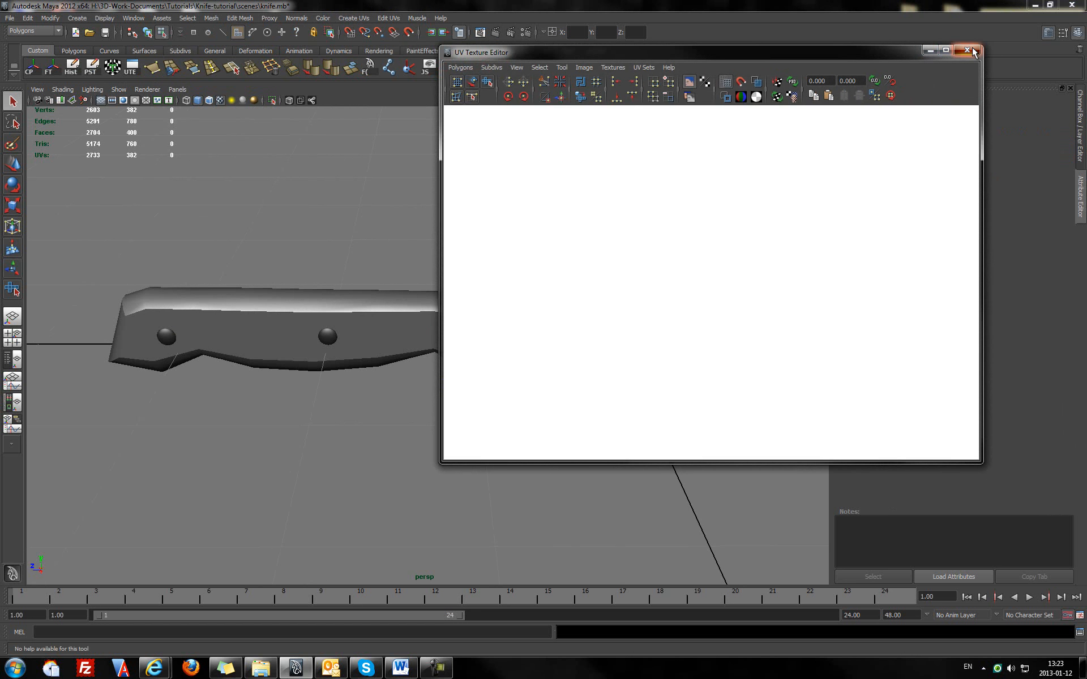
# - Check the middle rivet's existing UVs in the UV Texture Editor and apply Planar Mapping to that rivet
pyautogui.moveTo(328, 338); pyautogui.dragTo(389, 317, button='right')
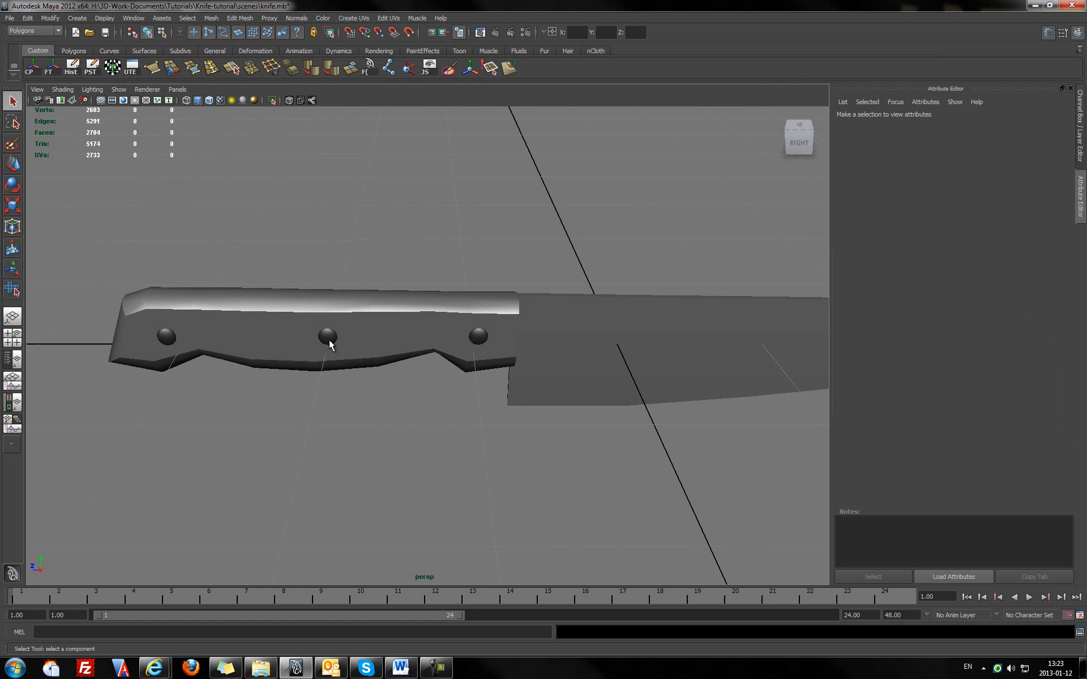
pyautogui.hotkey('alt', 'u')
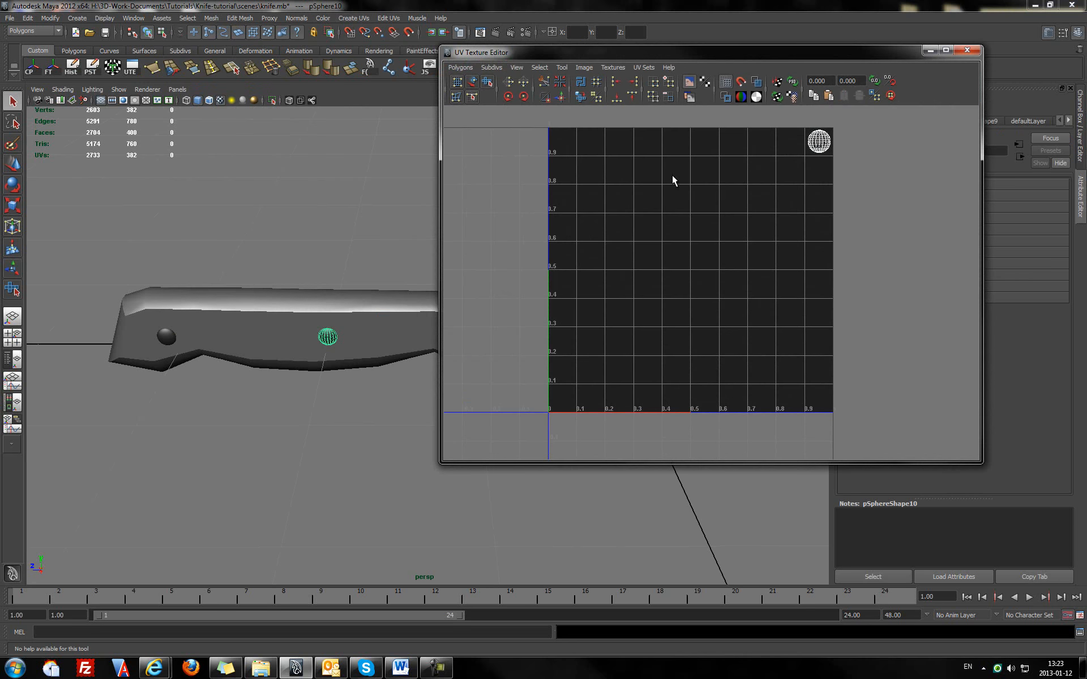
pyautogui.click(967, 50)
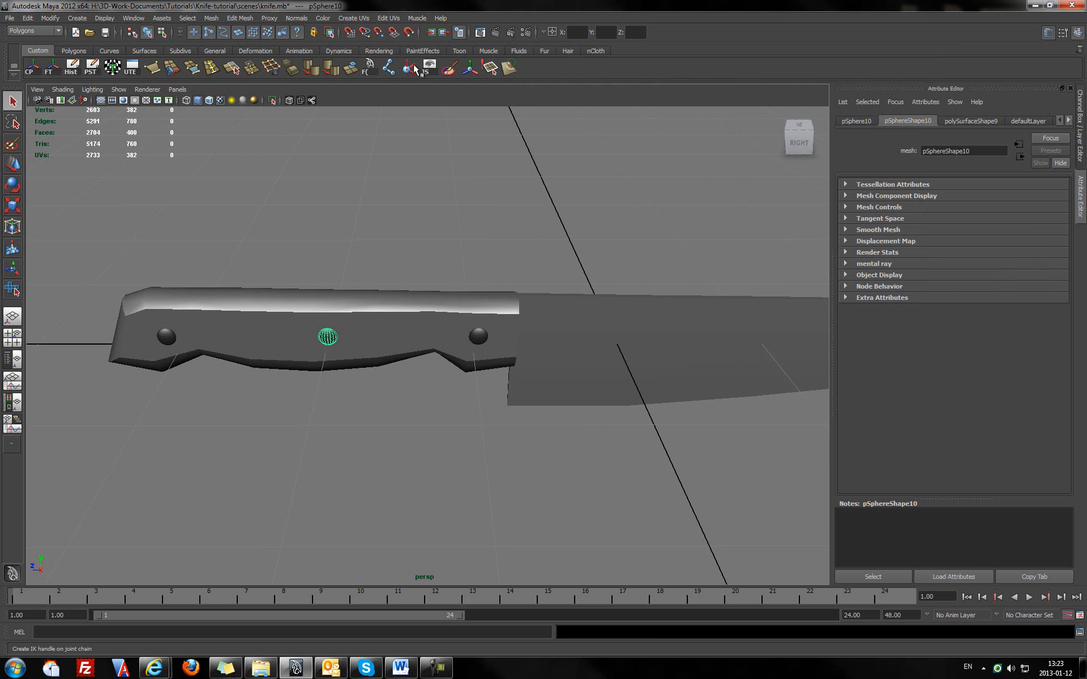
pyautogui.keyDown('alt'); pyautogui.moveTo(385, 262); pyautogui.dragTo(359, 258); pyautogui.keyUp('alt')
pyautogui.moveTo(351, 369); pyautogui.dragTo(361, 339, button='right')
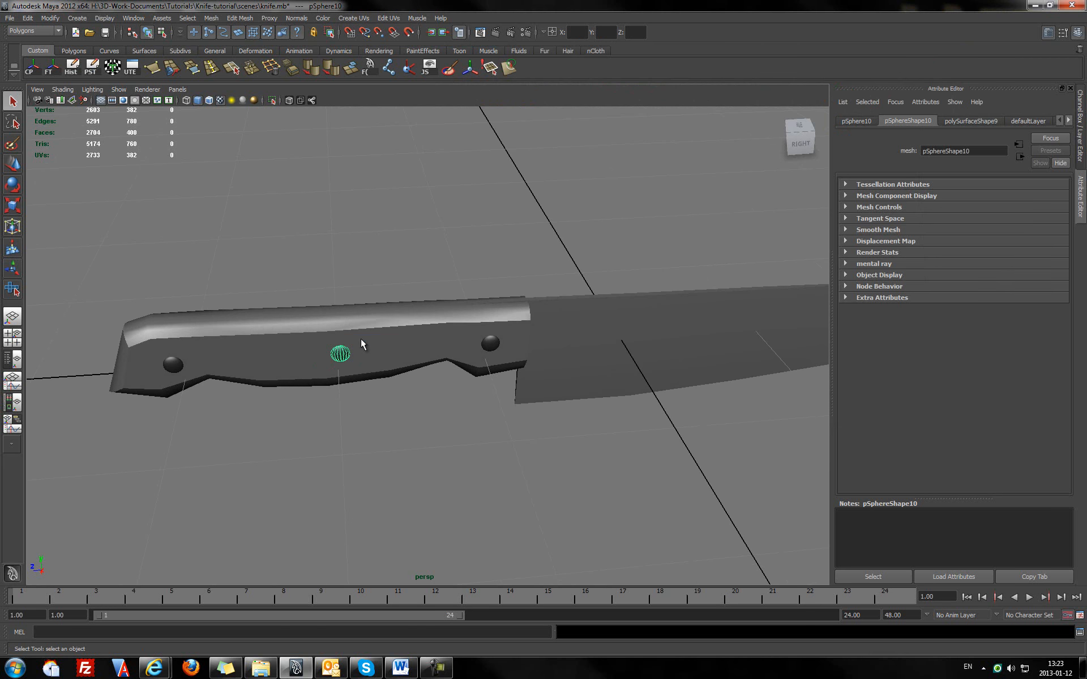
pyautogui.click(351, 18)
pyautogui.click(369, 35)
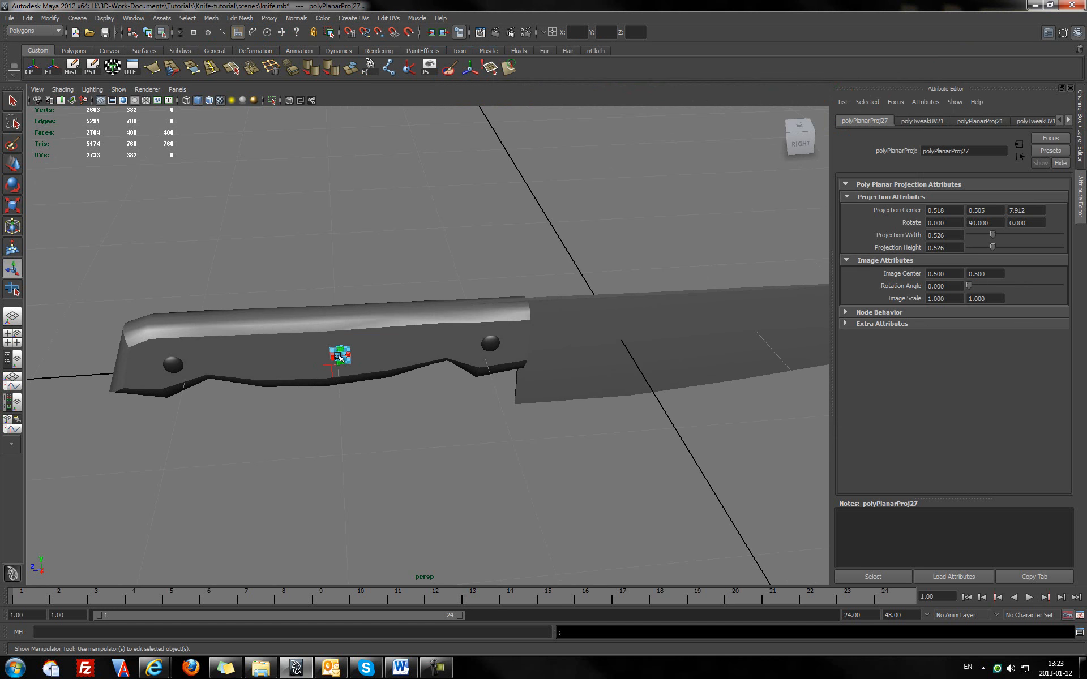
# - Deselect the middle rivet and apply Planar Mapping to the rivet nearest the handle's butt end
pyautogui.click(284, 383)
pyautogui.press('q')
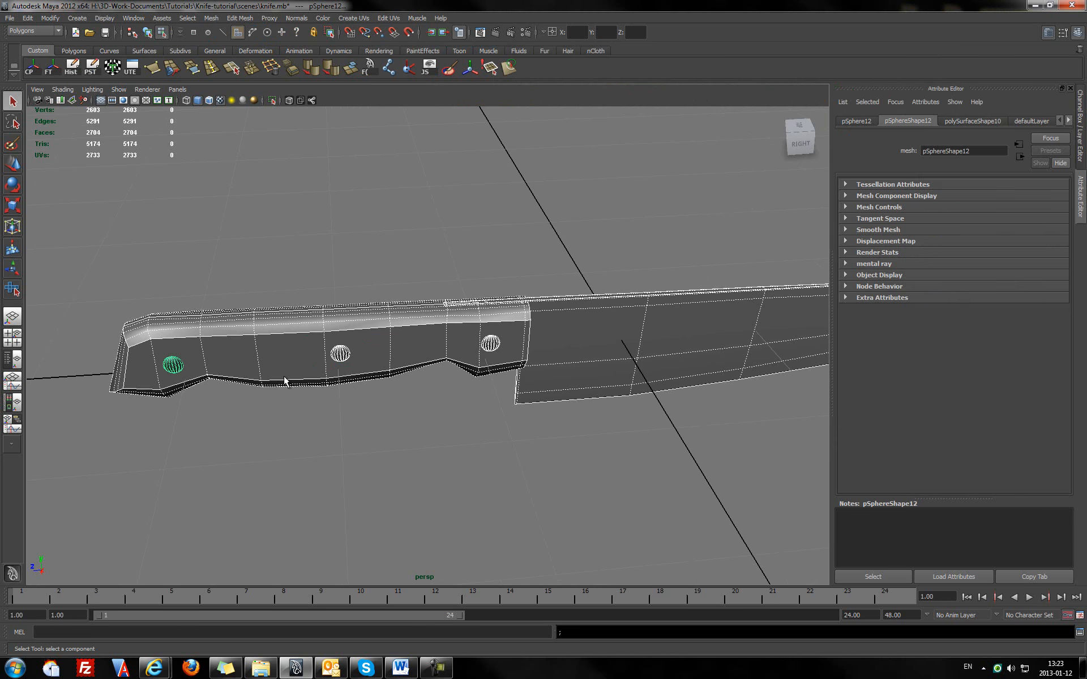
pyautogui.click(280, 442)
pyautogui.moveTo(171, 363); pyautogui.dragTo(207, 352, button='right')
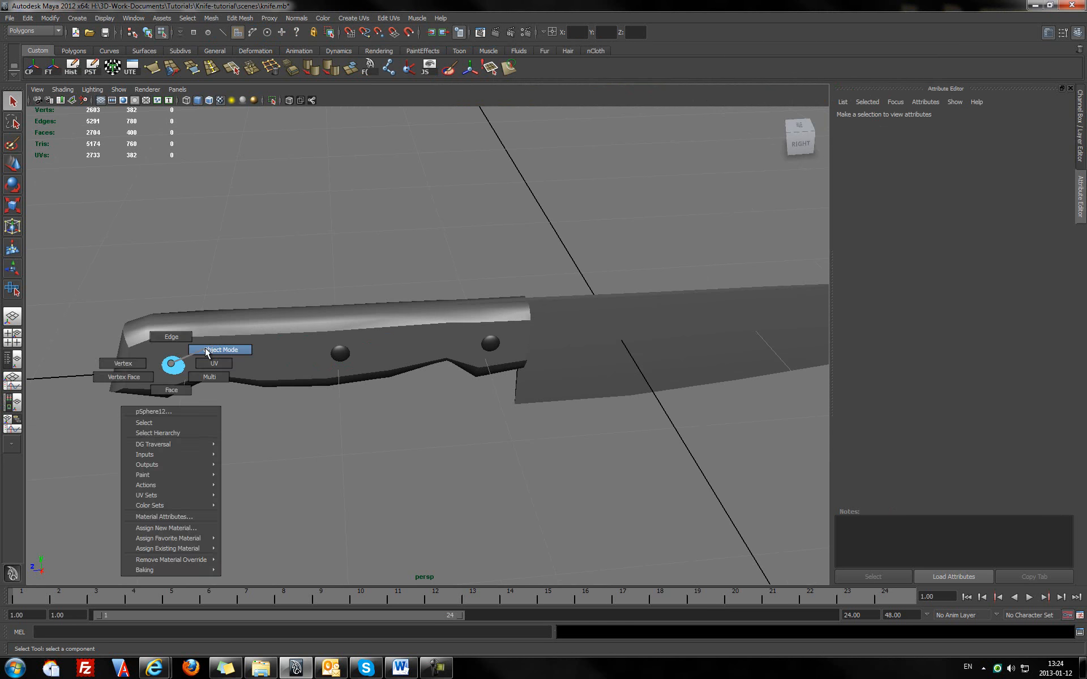
pyautogui.click(173, 367)
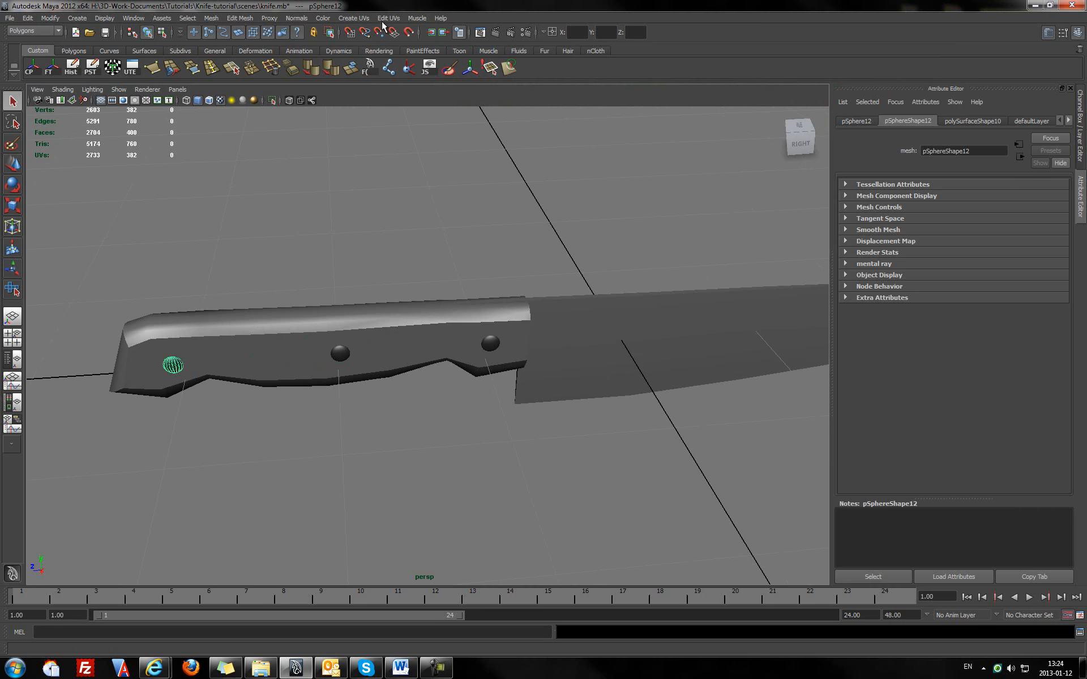
pyautogui.click(353, 17)
pyautogui.click(368, 35)
# - Select the rivet nearest the blade on the opposite side of the handle and apply Planar Mapping to it
pyautogui.keyDown('alt'); pyautogui.moveTo(300, 281); pyautogui.dragTo(569, 346); pyautogui.keyUp('alt')
pyautogui.moveTo(436, 256); pyautogui.dragTo(473, 239, button='right')
pyautogui.click(439, 257)
pyautogui.keyDown('alt'); pyautogui.moveTo(383, 287); pyautogui.dragTo(410, 271); pyautogui.keyUp('alt')
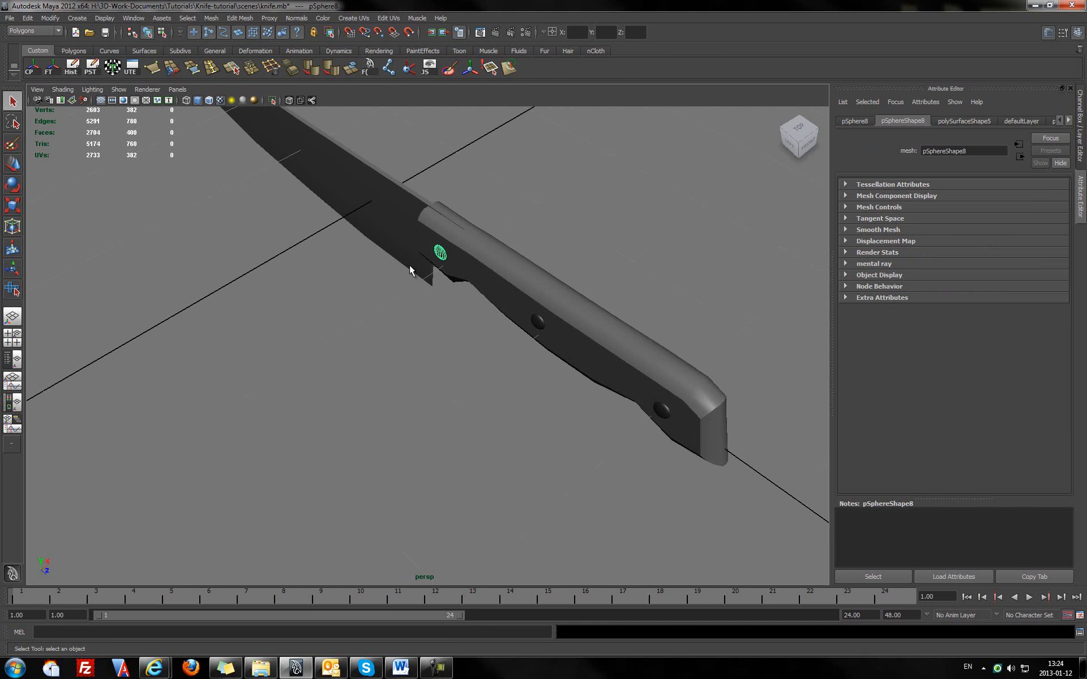
pyautogui.press('t')
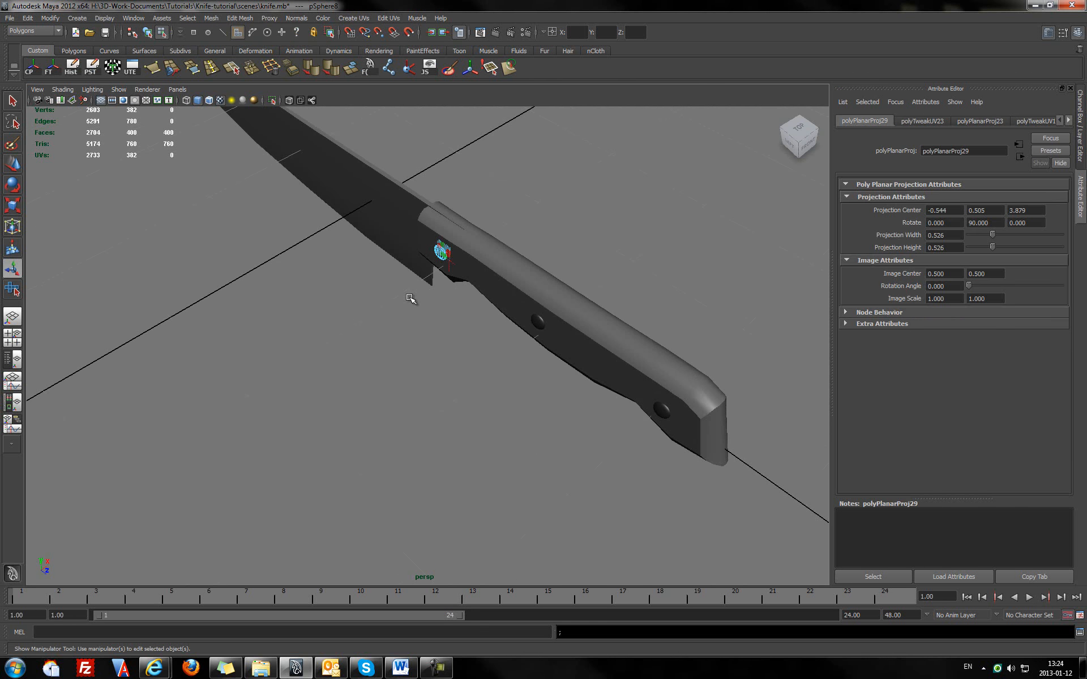
# - Complete the front rivet's projection and repeat Planar Mapping on the middle rivet of the opposite handle side
pyautogui.keyDown('alt'); pyautogui.moveTo(449, 311); pyautogui.dragTo(456, 300); pyautogui.keyUp('alt')
pyautogui.rightClick(435, 258)
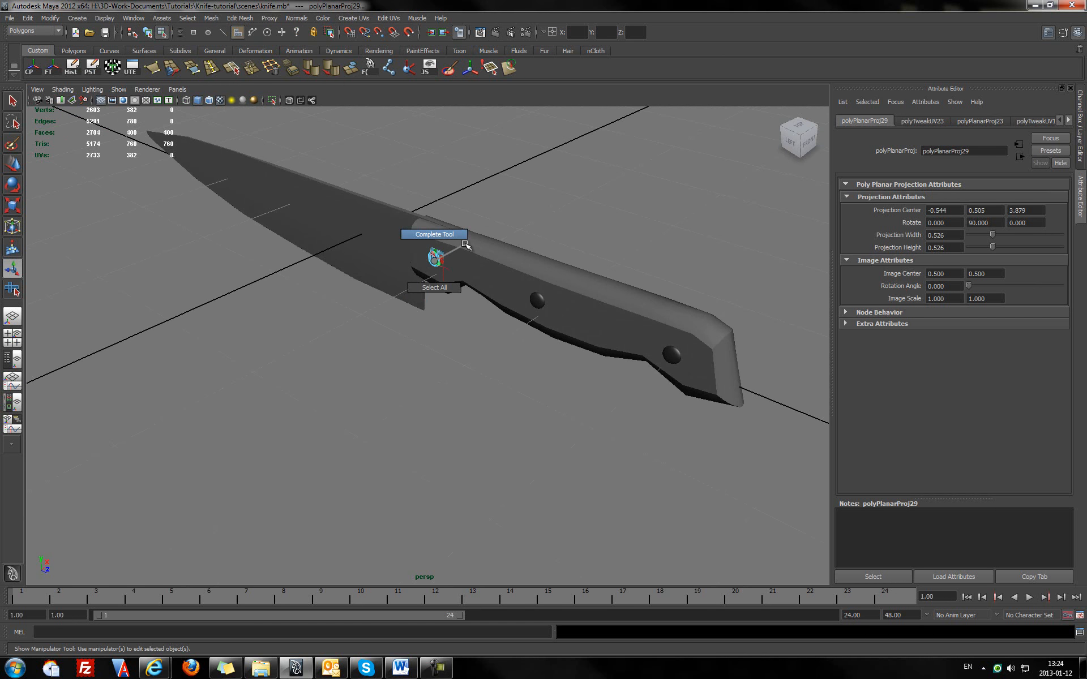
pyautogui.press('q')
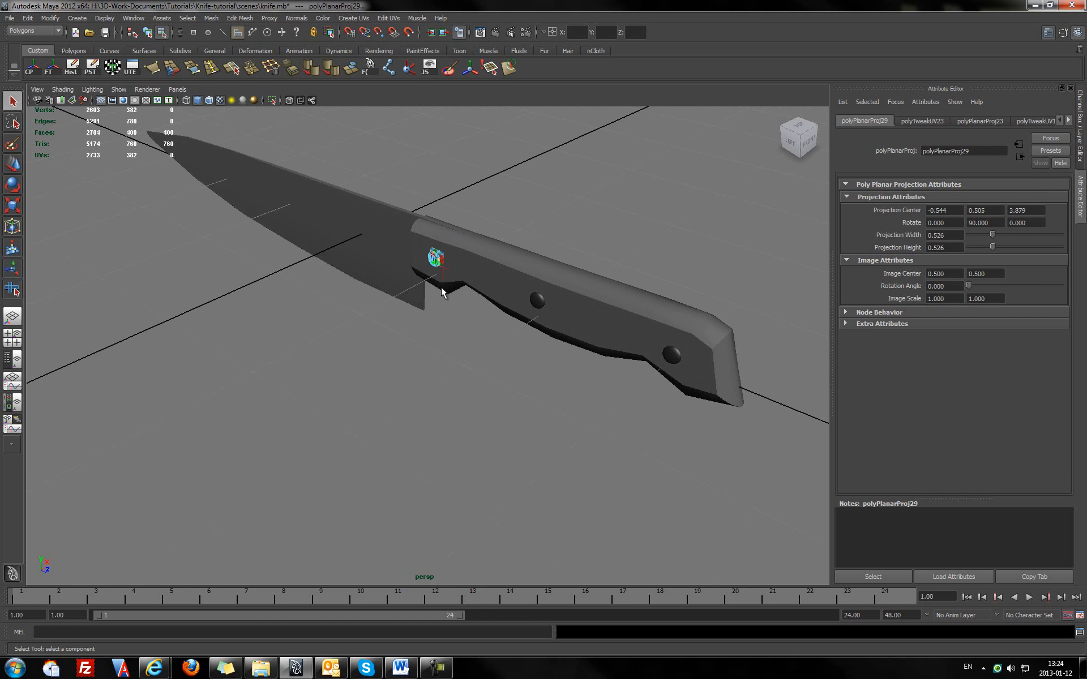
pyautogui.click(478, 369)
pyautogui.moveTo(539, 302); pyautogui.dragTo(564, 295, button='right')
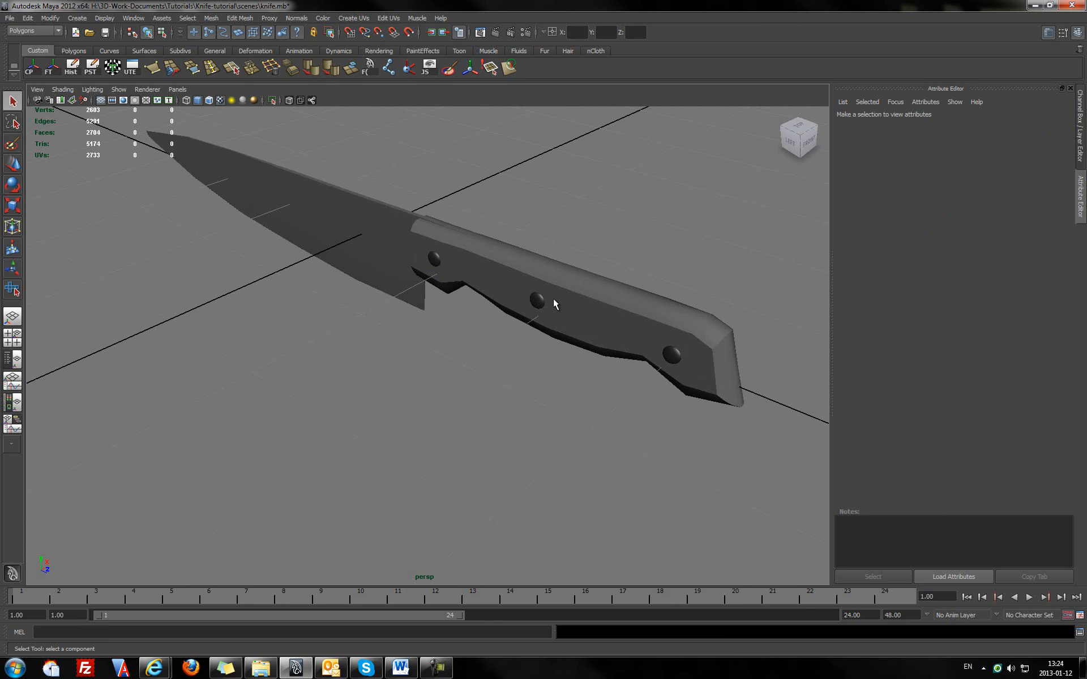
pyautogui.click(540, 301)
pyautogui.press('g')
pyautogui.keyDown('alt'); pyautogui.moveTo(540, 301); pyautogui.dragTo(502, 310); pyautogui.keyUp('alt')
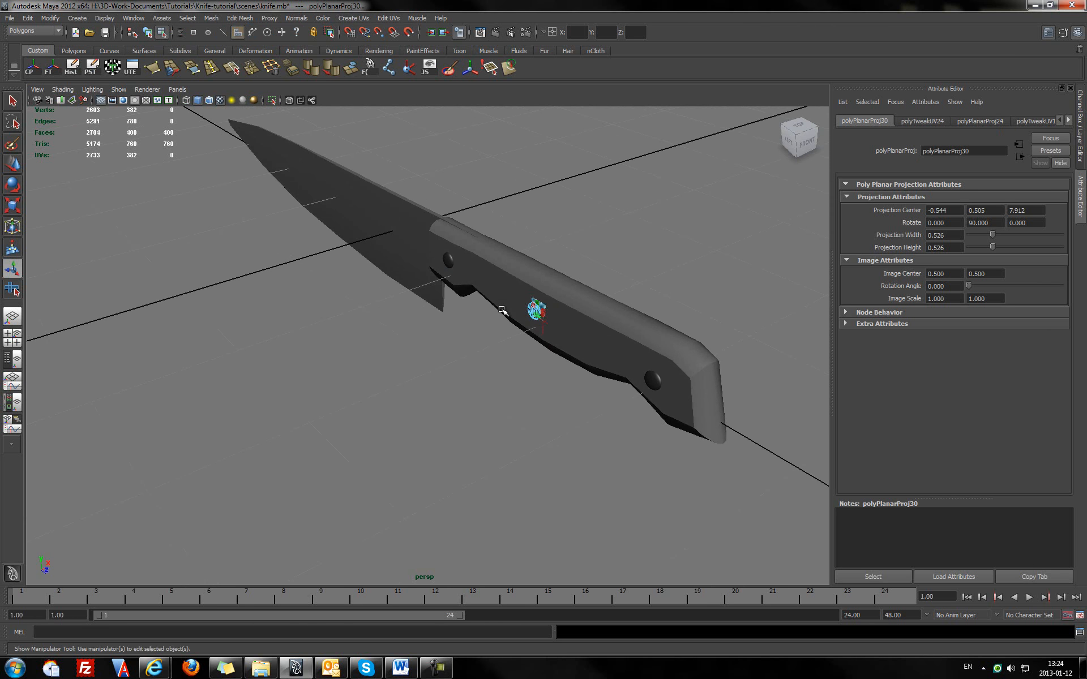
# - Repeat Planar Mapping on the rivet at the butt end of the opposite handle side and deselect it
pyautogui.press('q')
pyautogui.moveTo(651, 392); pyautogui.dragTo(655, 383, button='right')
pyautogui.click(653, 383)
pyautogui.press('g')
pyautogui.keyDown('alt'); pyautogui.moveTo(654, 382); pyautogui.dragTo(412, 340); pyautogui.keyUp('alt')
pyautogui.press('q')
pyautogui.click(515, 403)
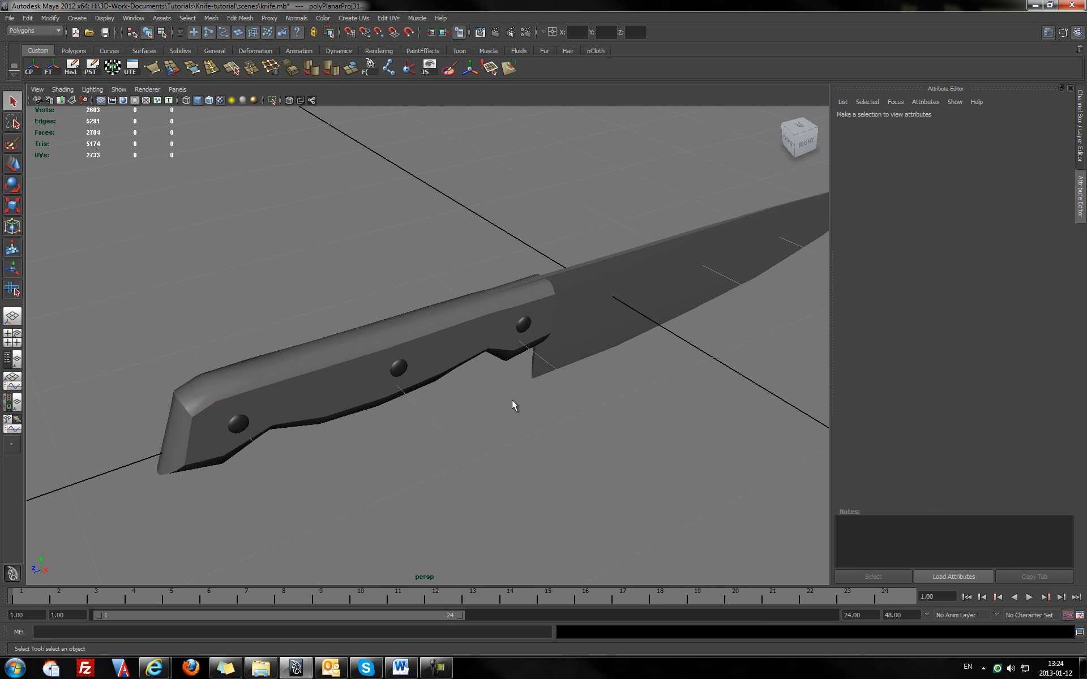
# - Select the three rivets on the right side of the handle and display their UVs in the UV Texture Editor
pyautogui.keyDown('alt'); pyautogui.moveTo(515, 403); pyautogui.dragTo(456, 315); pyautogui.keyUp('alt')
pyautogui.click(501, 342)
pyautogui.click(131, 68)
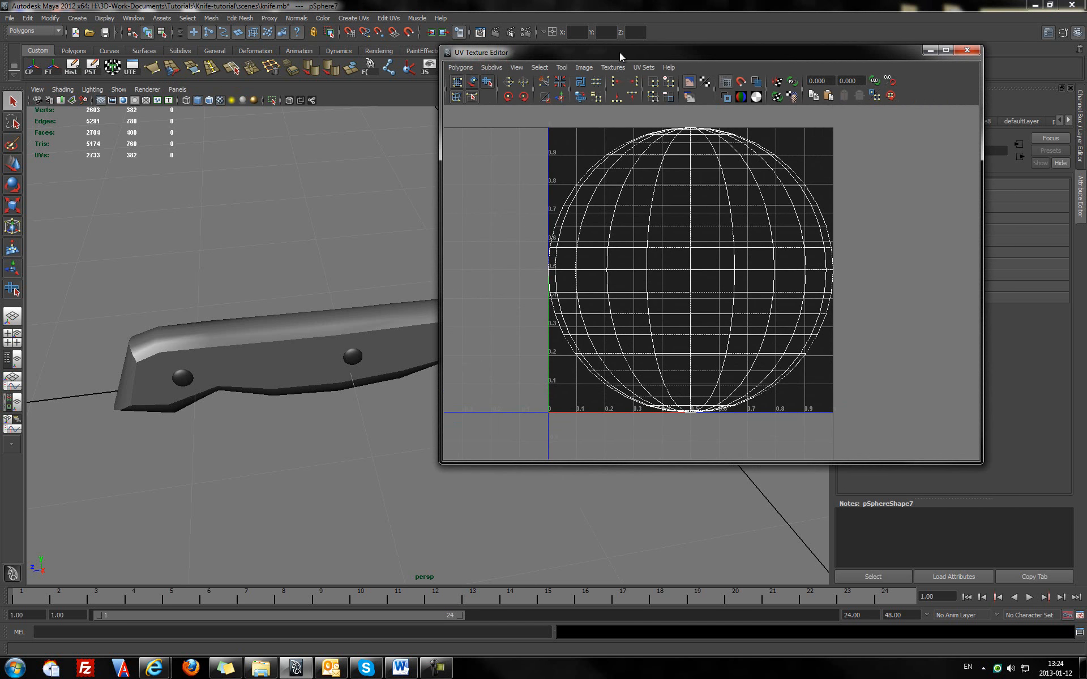
pyautogui.moveTo(616, 54); pyautogui.dragTo(764, 50)
pyautogui.keyDown('shift'); pyautogui.click(352, 358); pyautogui.keyUp('shift')
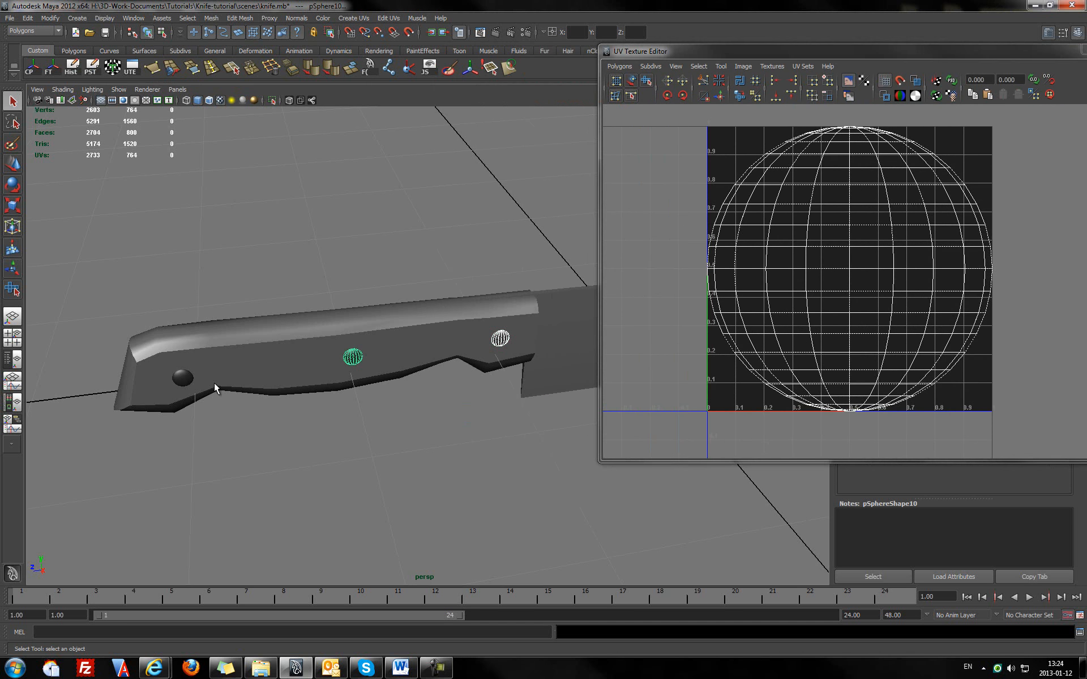
pyautogui.keyDown('shift'); pyautogui.click(183, 383); pyautogui.keyUp('shift')
pyautogui.keyDown('alt'); pyautogui.moveTo(187, 383); pyautogui.dragTo(412, 362); pyautogui.keyUp('alt')
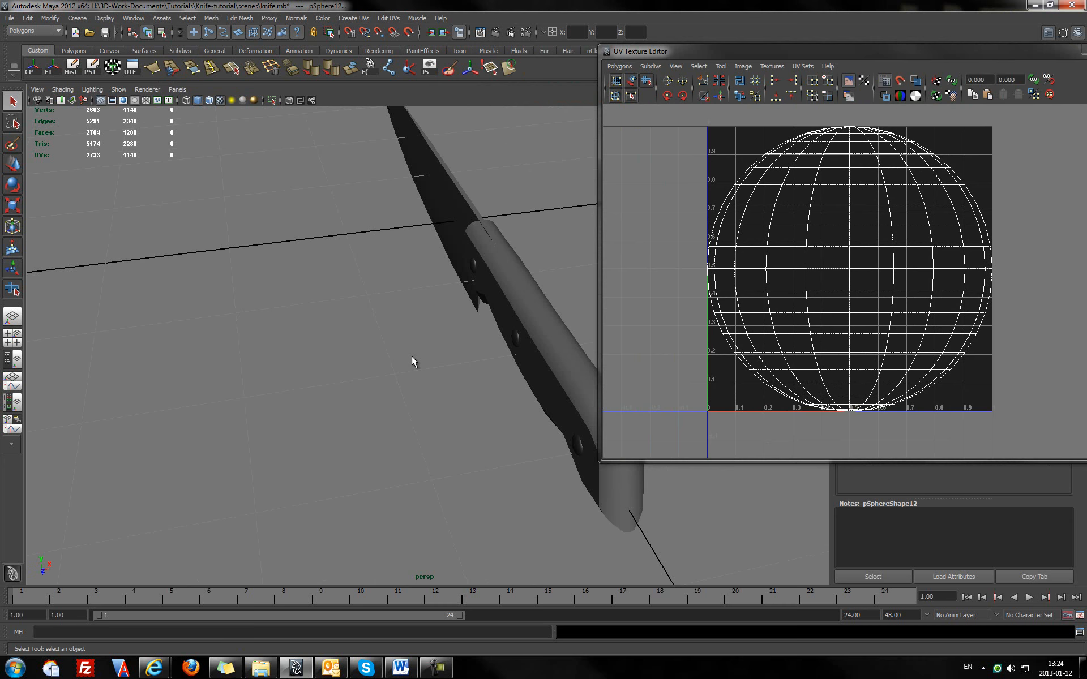
# - Add the three rivets on the opposite side of the handle to the selection, leaving the handle itself out
pyautogui.keyDown('shift'); pyautogui.click(474, 263); pyautogui.keyUp('shift')
pyautogui.keyDown('alt'); pyautogui.moveTo(436, 310); pyautogui.dragTo(471, 311); pyautogui.keyUp('alt')
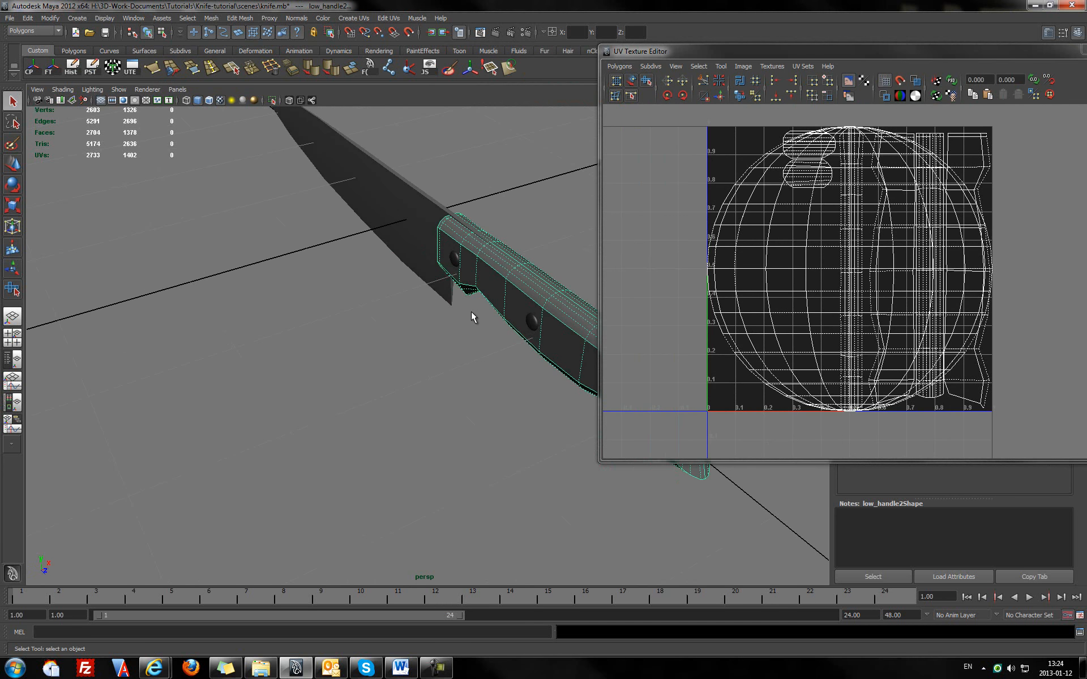
pyautogui.keyDown('shift'); pyautogui.click(492, 272); pyautogui.keyUp('shift')
pyautogui.keyDown('shift'); pyautogui.click(454, 261); pyautogui.keyUp('shift')
pyautogui.keyDown('shift'); pyautogui.click(533, 322); pyautogui.keyUp('shift')
pyautogui.keyDown('alt'); pyautogui.moveTo(501, 354); pyautogui.dragTo(378, 331); pyautogui.keyUp('alt')
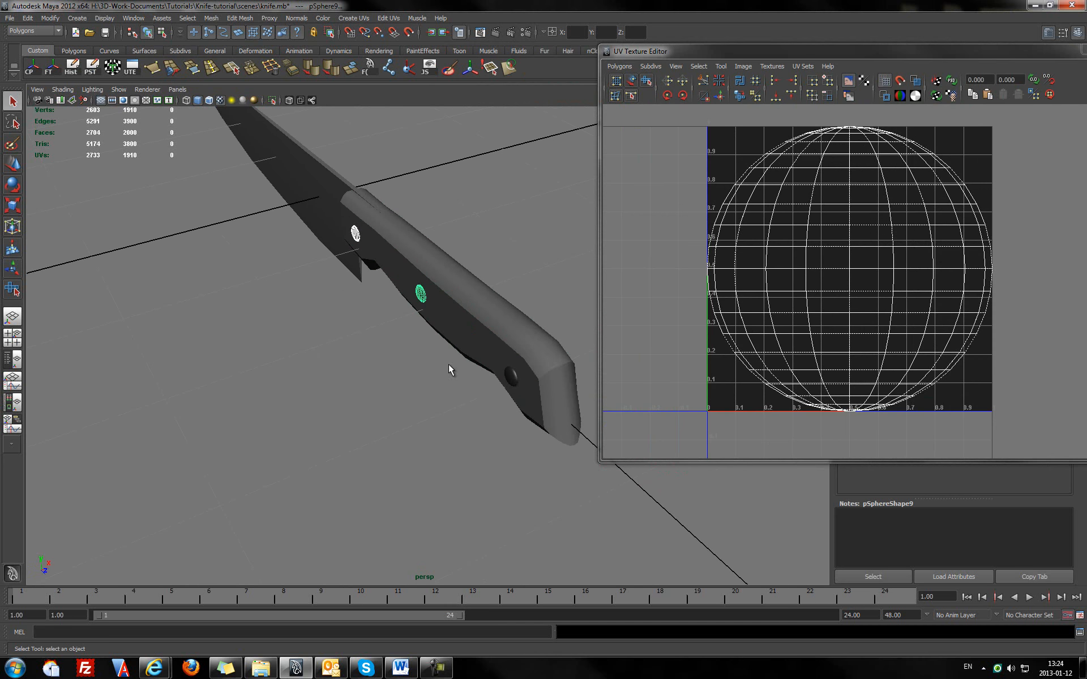
pyautogui.keyDown('shift'); pyautogui.click(511, 377); pyautogui.keyUp('shift')
pyautogui.keyDown('alt'); pyautogui.moveTo(539, 260); pyautogui.dragTo(335, 253); pyautogui.keyUp('alt')
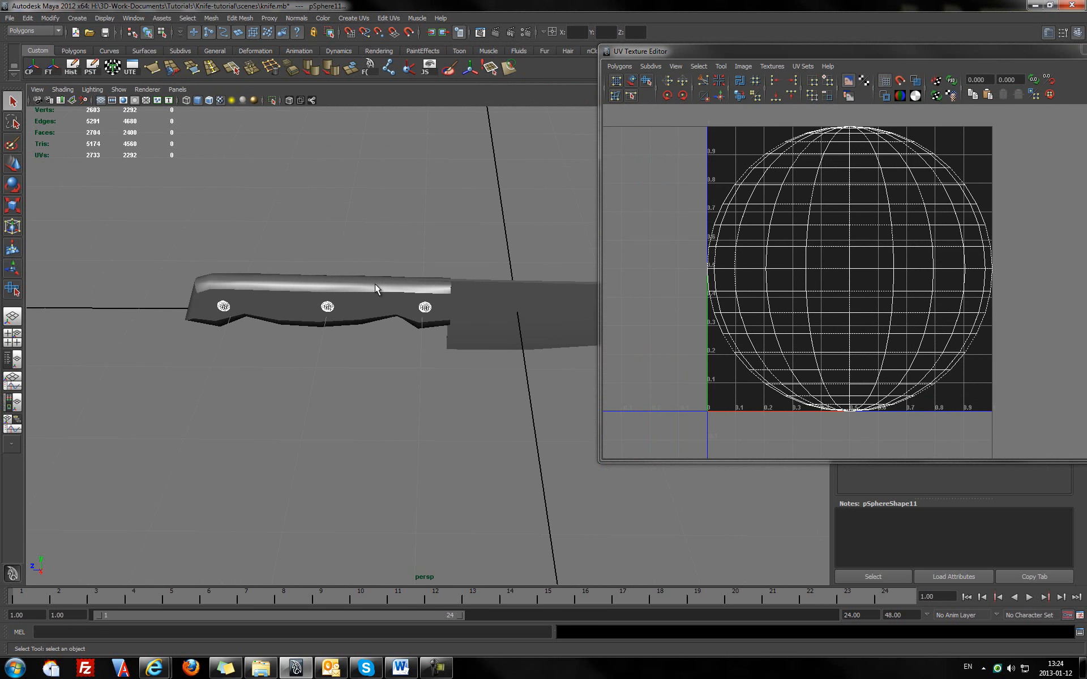
# - Add the handle and blade to the selection and enlarge the UV Texture Editor to show all shells together
pyautogui.click(377, 288)
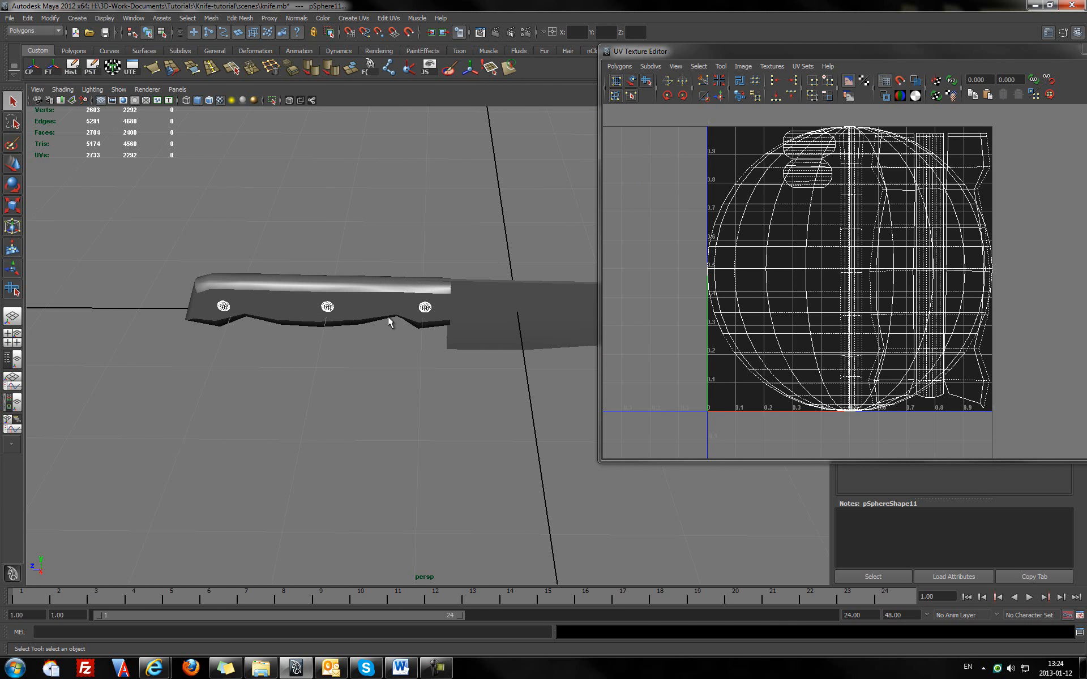
pyautogui.keyDown('shift'); pyautogui.click(505, 286); pyautogui.keyUp('shift')
pyautogui.keyDown('alt'); pyautogui.moveTo(525, 212); pyautogui.dragTo(405, 204, button='middle'); pyautogui.keyUp('alt')
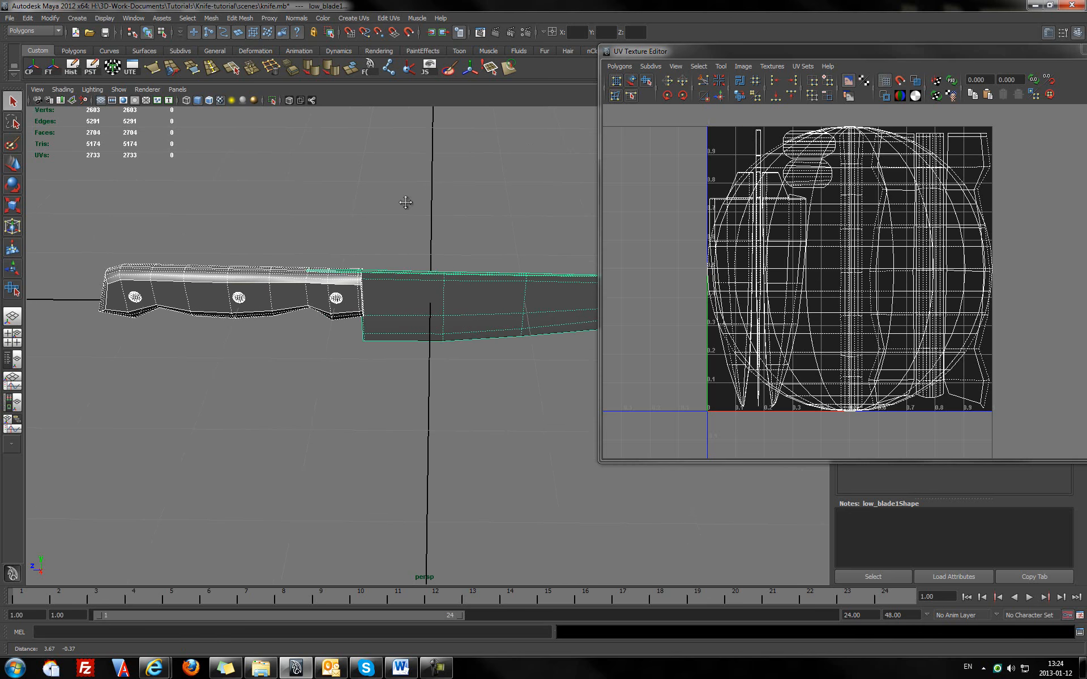
pyautogui.doubleClick(814, 53)
pyautogui.scroll(2, 498, 321)
pyautogui.scroll(-3, 514, 329)
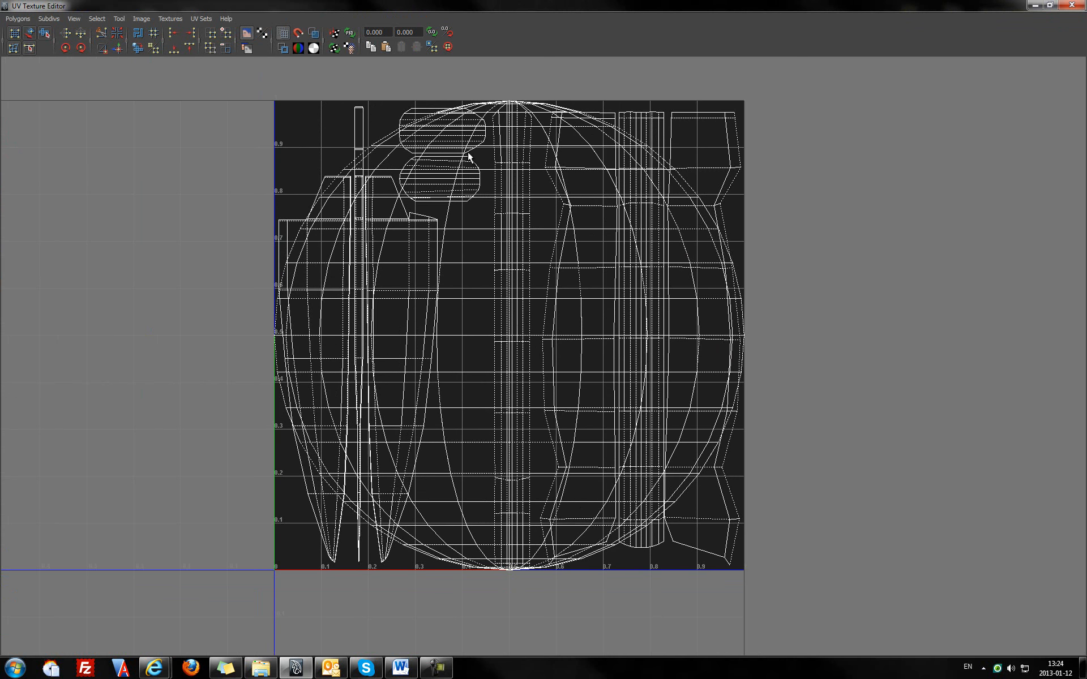
# - Select a few UVs on the lower edge of the stacked rivet shells and expand the selection to the whole shells
pyautogui.moveTo(460, 519); pyautogui.dragTo(507, 515, button='right')
pyautogui.moveTo(475, 553); pyautogui.dragTo(475, 586)
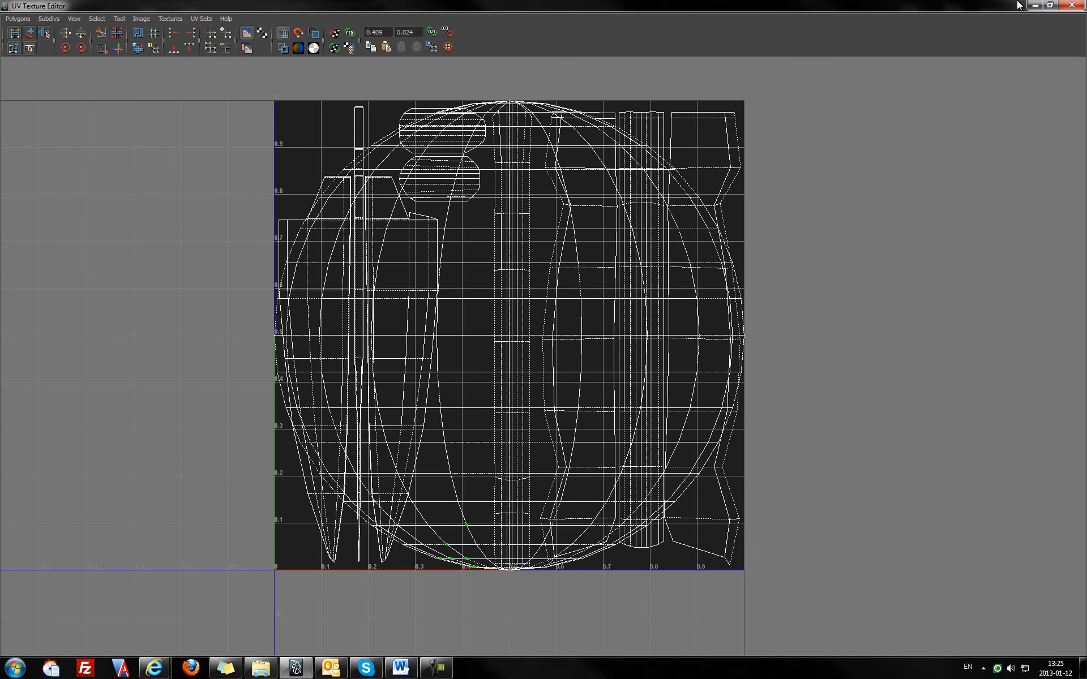
pyautogui.click(1035, 5)
pyautogui.keyDown('alt'); pyautogui.moveTo(510, 340); pyautogui.dragTo(390, 384); pyautogui.keyUp('alt')
pyautogui.click(36, 647)
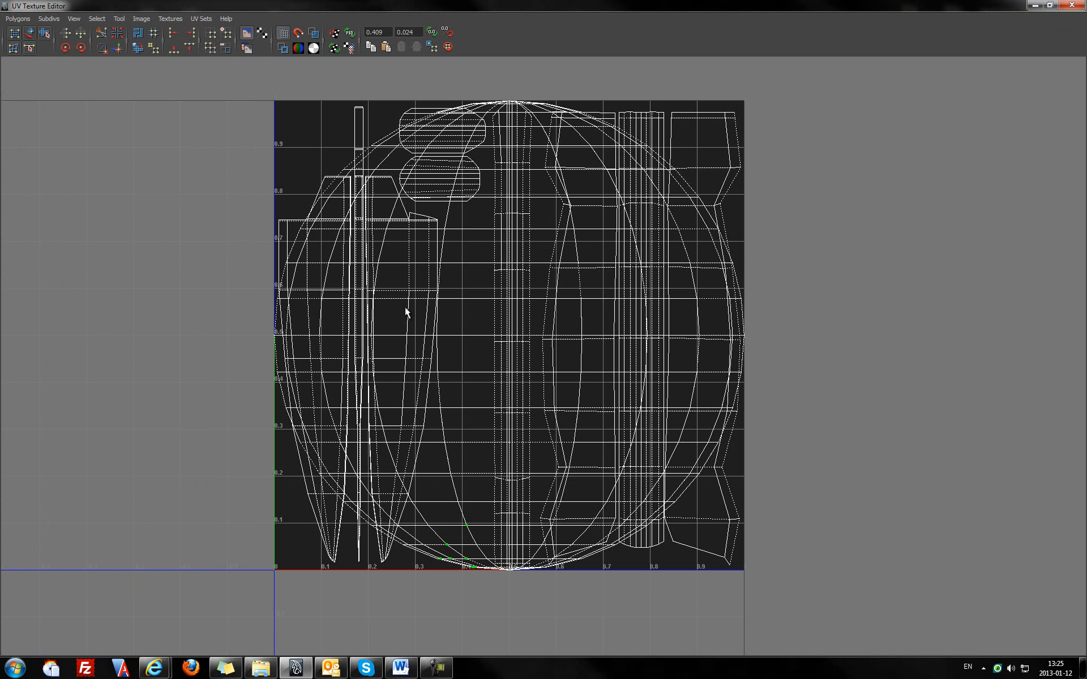
pyautogui.moveTo(447, 468); pyautogui.dragTo(487, 453, button='right')
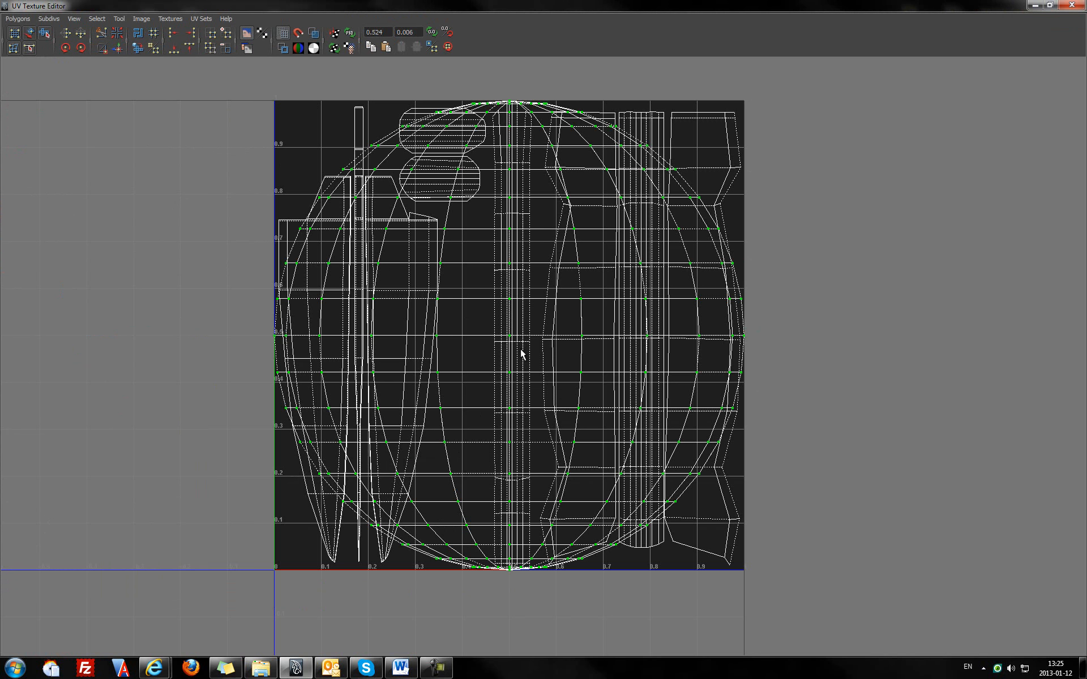
# - Scale the stacked rivet shells to about 0.13 UV units wide, place them above the left blade shell, and close the UV editor
pyautogui.press('w')
pyautogui.moveTo(511, 338); pyautogui.dragTo(417, 348)
pyautogui.press('w')
pyautogui.moveTo(501, 333); pyautogui.dragTo(312, 140)
pyautogui.press('r')
pyautogui.press('w')
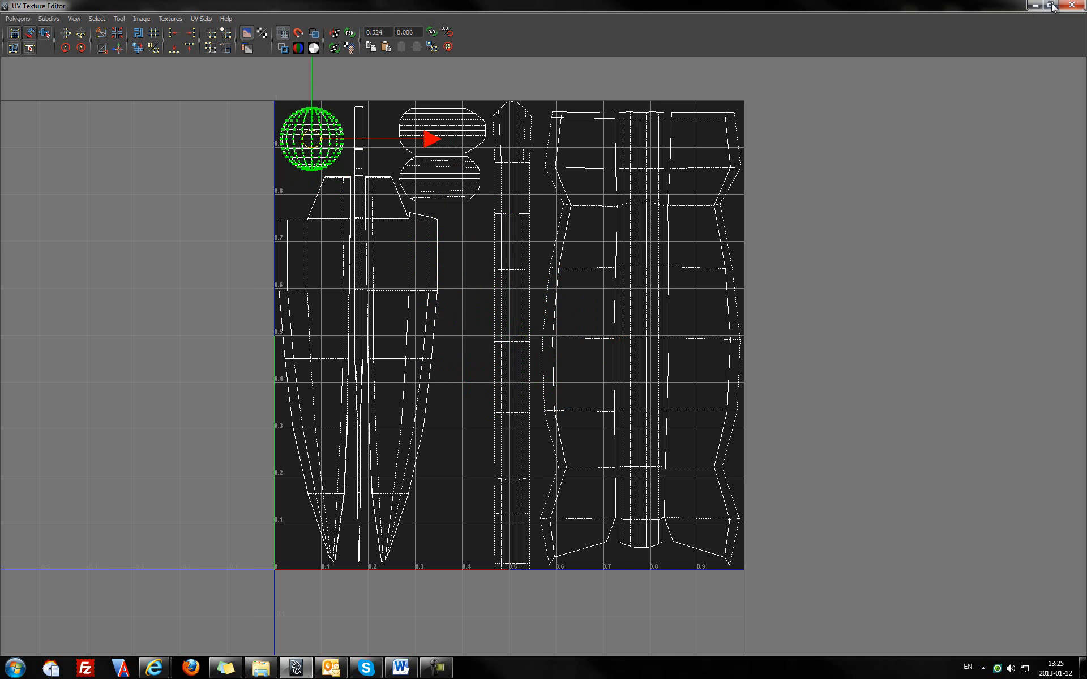
pyautogui.moveTo(582, 233); pyautogui.dragTo(613, 226, button='right')
pyautogui.click(1072, 5)
# - Return to object selection, show the Hypershade beside the perspective view, and create a Phong material centred in the work area
pyautogui.keyDown('alt'); pyautogui.moveTo(528, 253); pyautogui.dragTo(478, 284); pyautogui.keyUp('alt')
pyautogui.moveTo(434, 304); pyautogui.dragTo(488, 283, button='right')
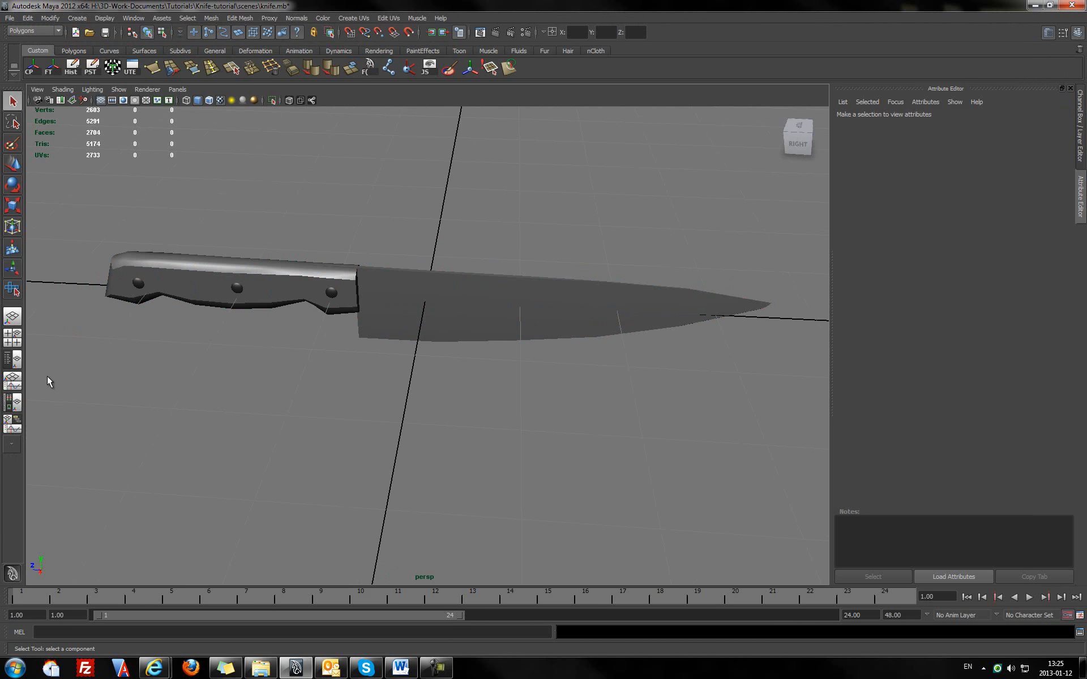
pyautogui.click(12, 402)
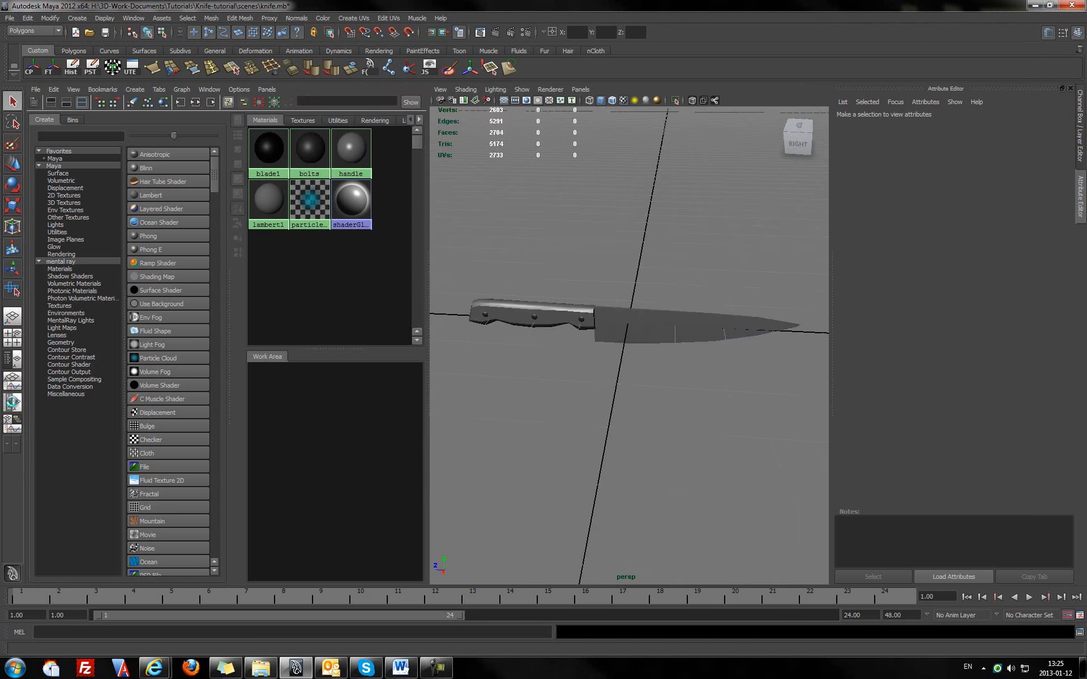
pyautogui.click(143, 235)
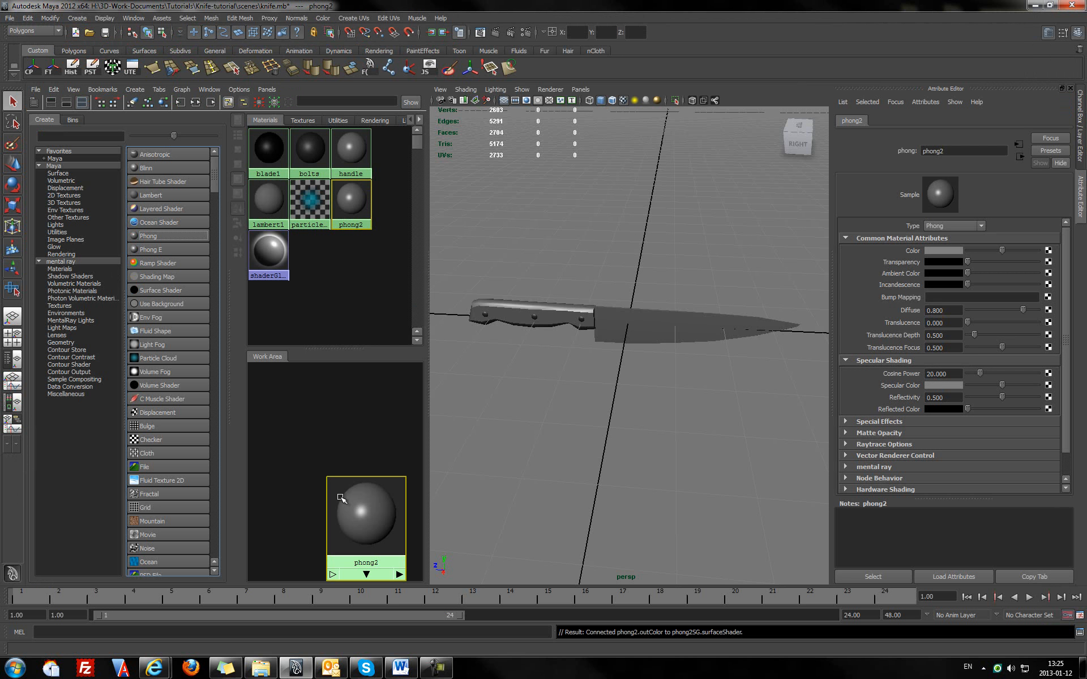
pyautogui.moveTo(368, 518); pyautogui.dragTo(322, 434)
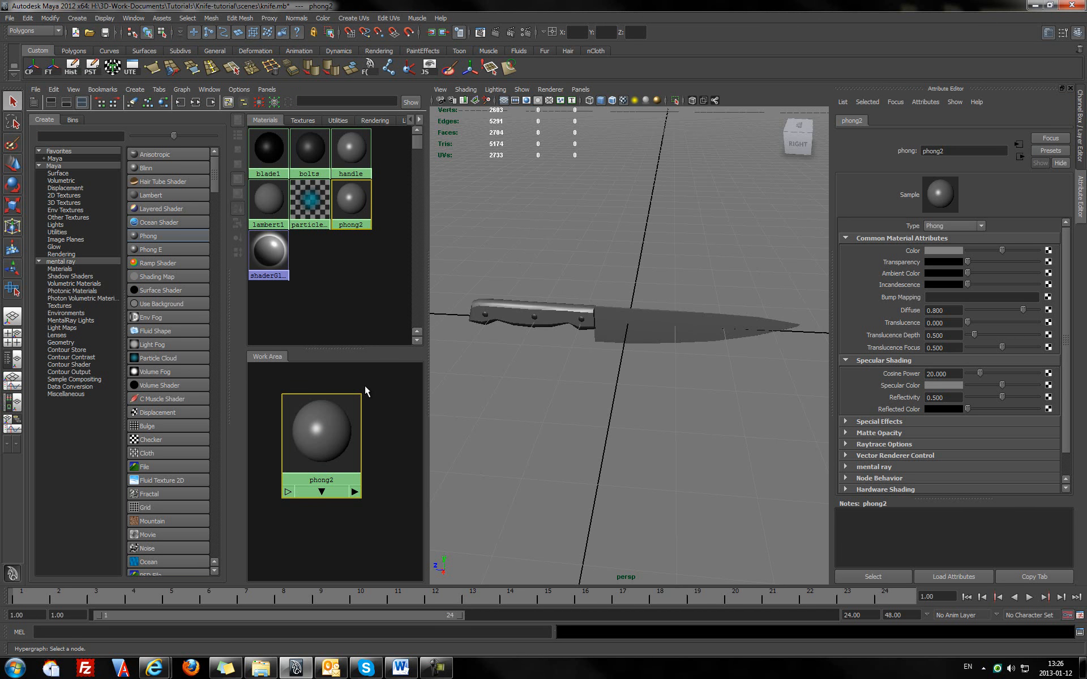
# - Connect a File texture to the phong2 material's color and load the checker image 2048.jpg
pyautogui.keyDown('alt'); pyautogui.moveTo(539, 383); pyautogui.dragTo(584, 396); pyautogui.keyUp('alt')
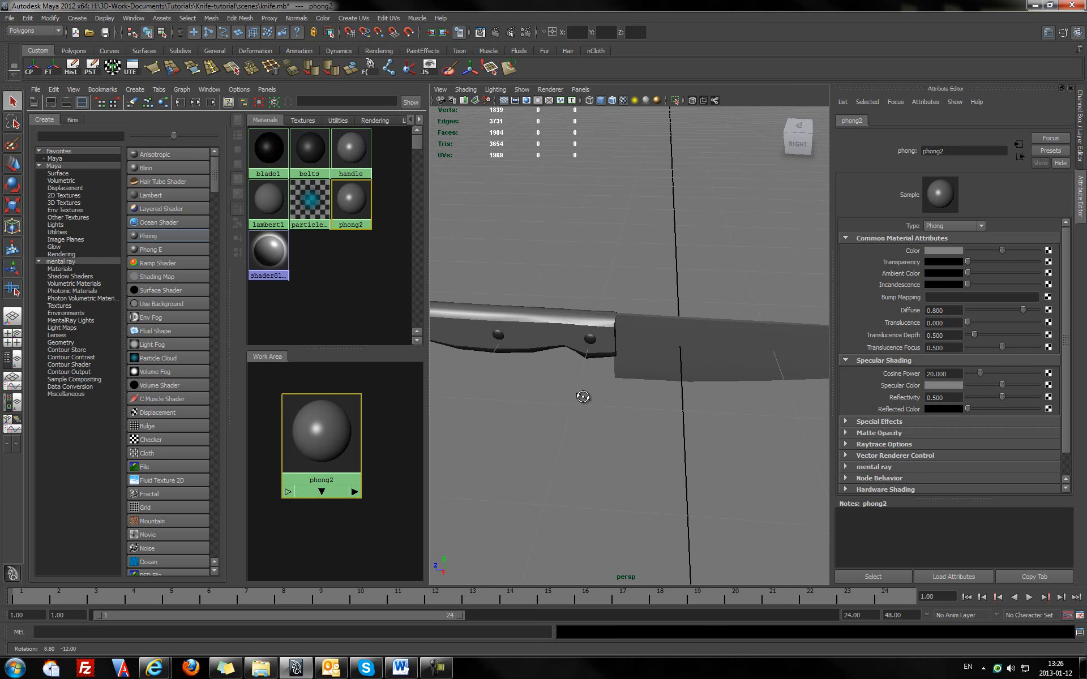
pyautogui.click(1048, 253)
pyautogui.click(479, 323)
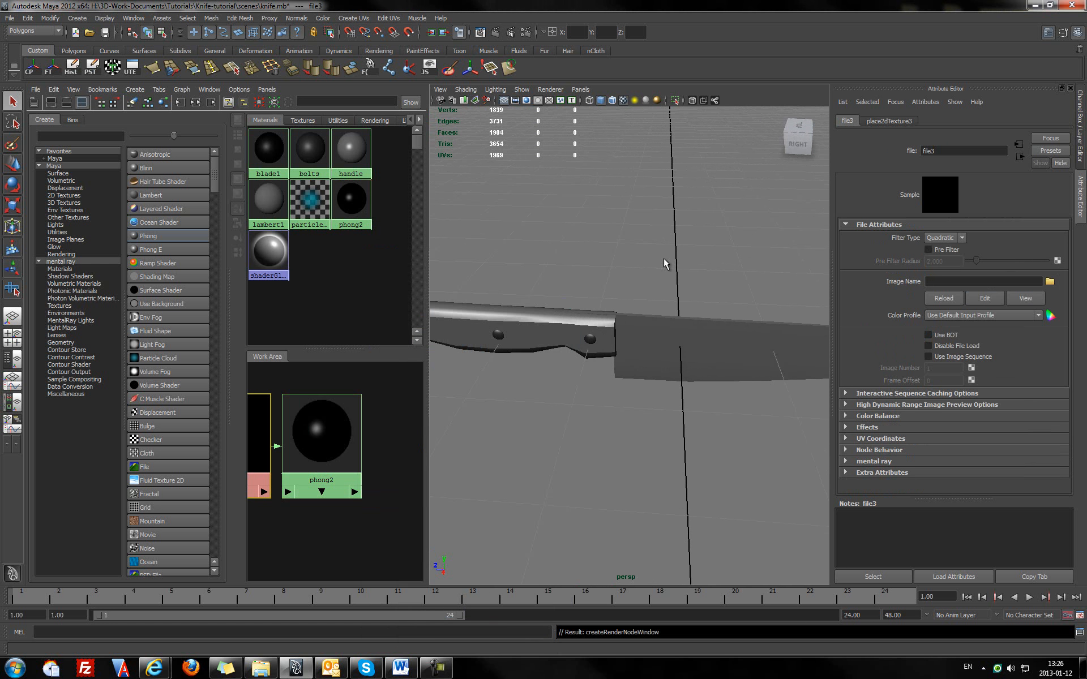
pyautogui.click(1049, 281)
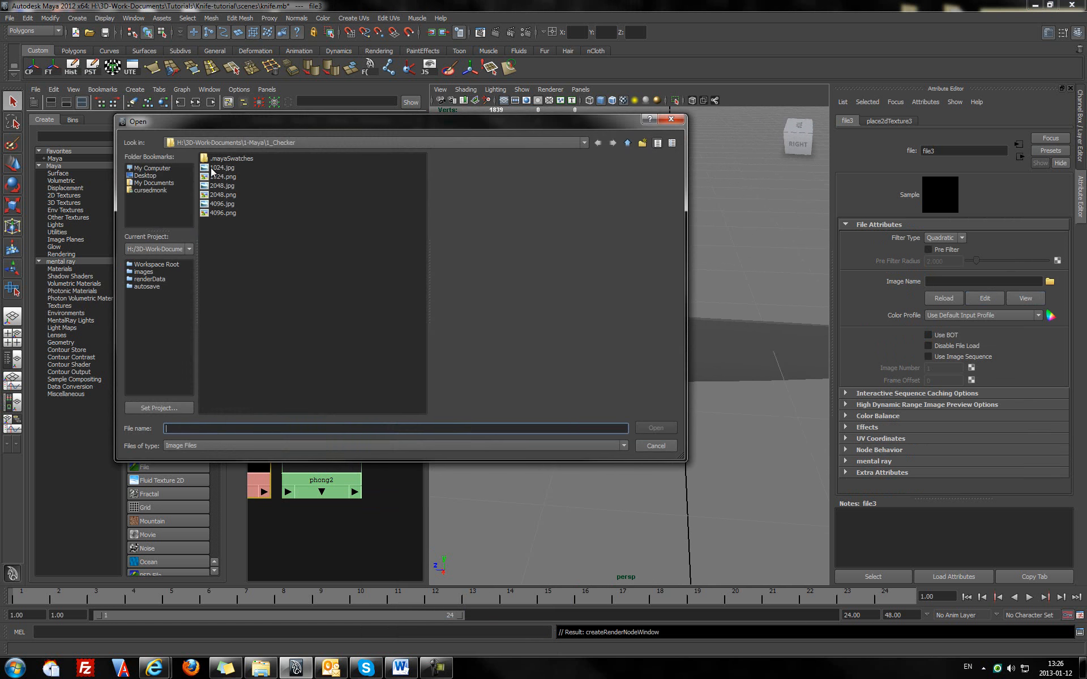
pyautogui.click(214, 169)
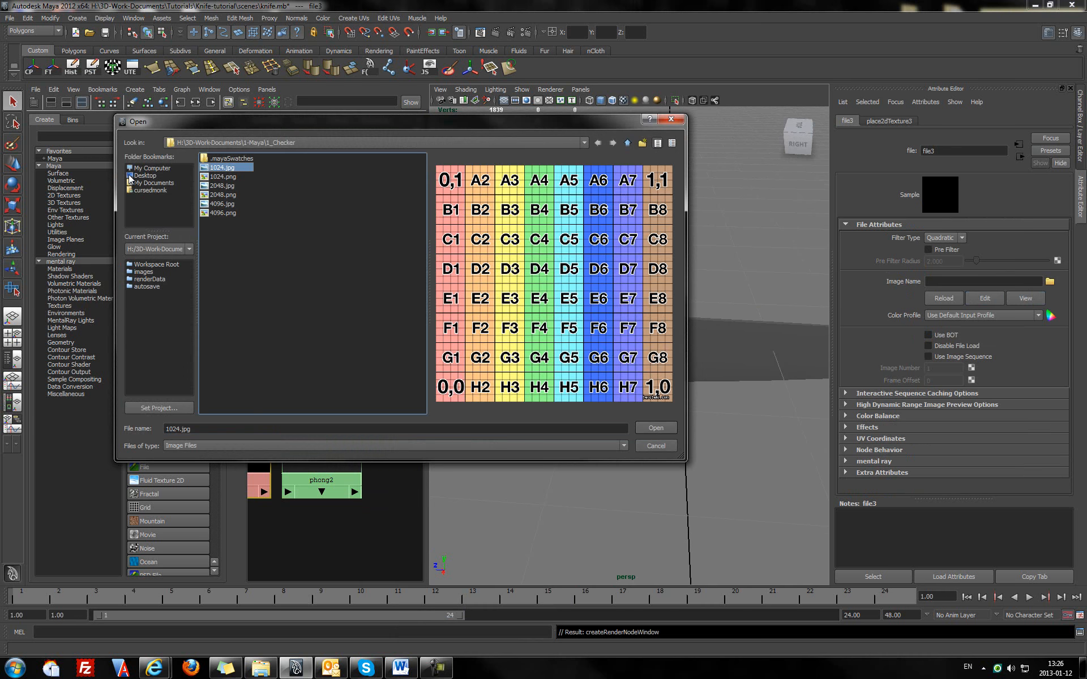
pyautogui.click(213, 186)
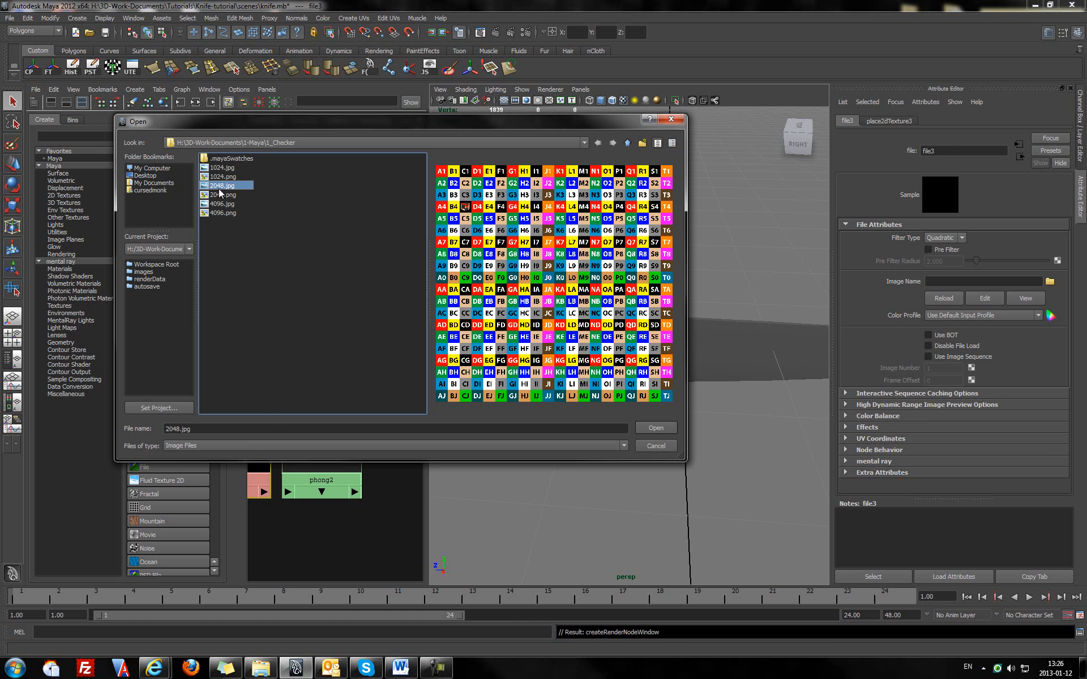
pyautogui.click(656, 428)
# - Assign the phong2 checker material to the knife blade and frame the handle rivets
pyautogui.moveTo(674, 250); pyautogui.dragTo(732, 454)
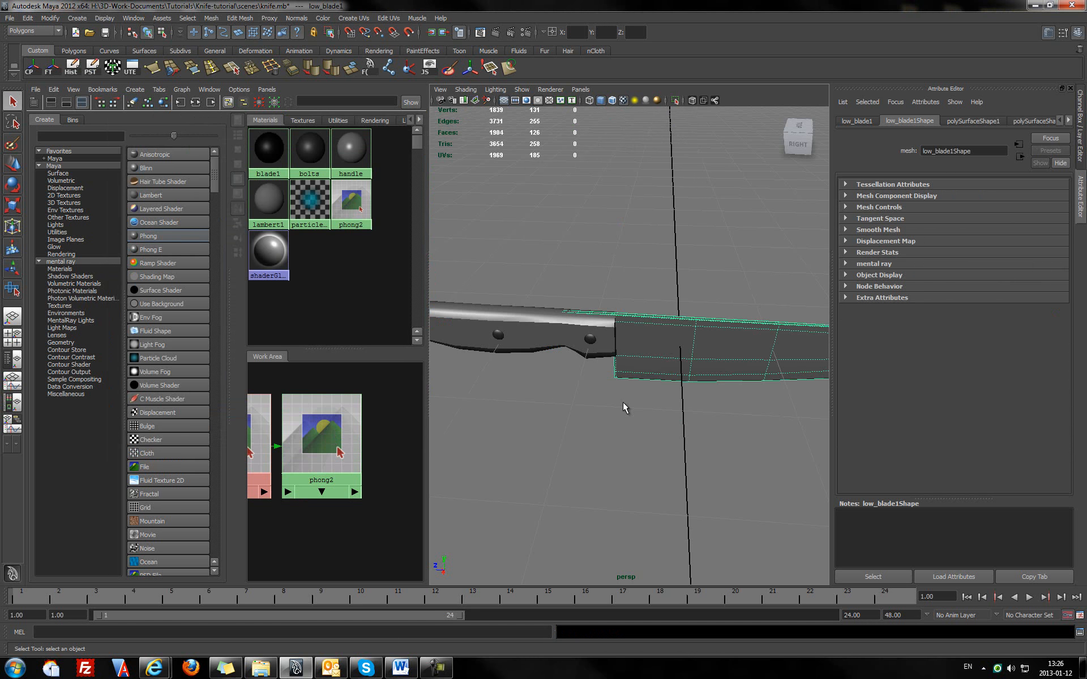
pyautogui.moveTo(299, 452)
pyautogui.mouseDown(button='right')
pyautogui.moveTo(303, 384)
pyautogui.moveTo(298, 429)
pyautogui.mouseUp(button='right')
pyautogui.keyDown('alt'); pyautogui.moveTo(558, 393); pyautogui.dragTo(737, 369); pyautogui.keyUp('alt')
pyautogui.keyDown('alt'); pyautogui.moveTo(644, 355); pyautogui.dragTo(809, 352, button='middle'); pyautogui.keyUp('alt')
pyautogui.keyDown('alt'); pyautogui.moveTo(473, 363); pyautogui.dragTo(617, 359, button='middle'); pyautogui.keyUp('alt')
pyautogui.keyDown('alt'); pyautogui.moveTo(573, 364); pyautogui.dragTo(544, 379); pyautogui.keyUp('alt')
pyautogui.keyDown('alt'); pyautogui.moveTo(544, 380); pyautogui.dragTo(649, 354, button='middle'); pyautogui.keyUp('alt')
# - Select only the three rivets on the right side of the handle
pyautogui.click(681, 331)
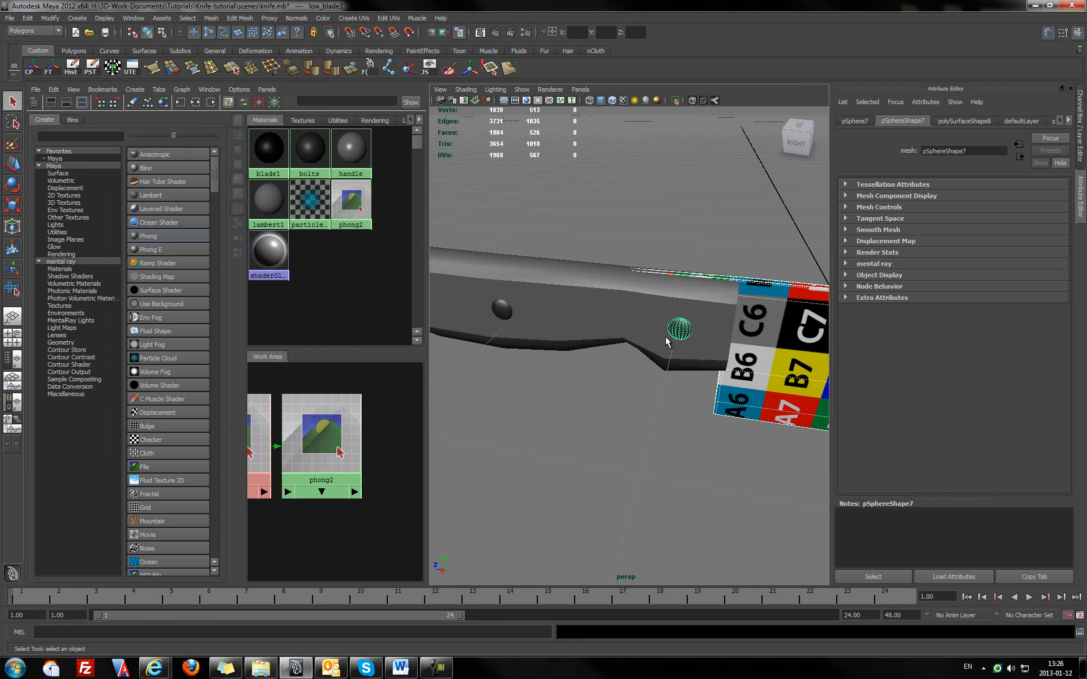
pyautogui.keyDown('shift'); pyautogui.click(502, 311); pyautogui.keyUp('shift')
pyautogui.scroll(-3, 502, 311)
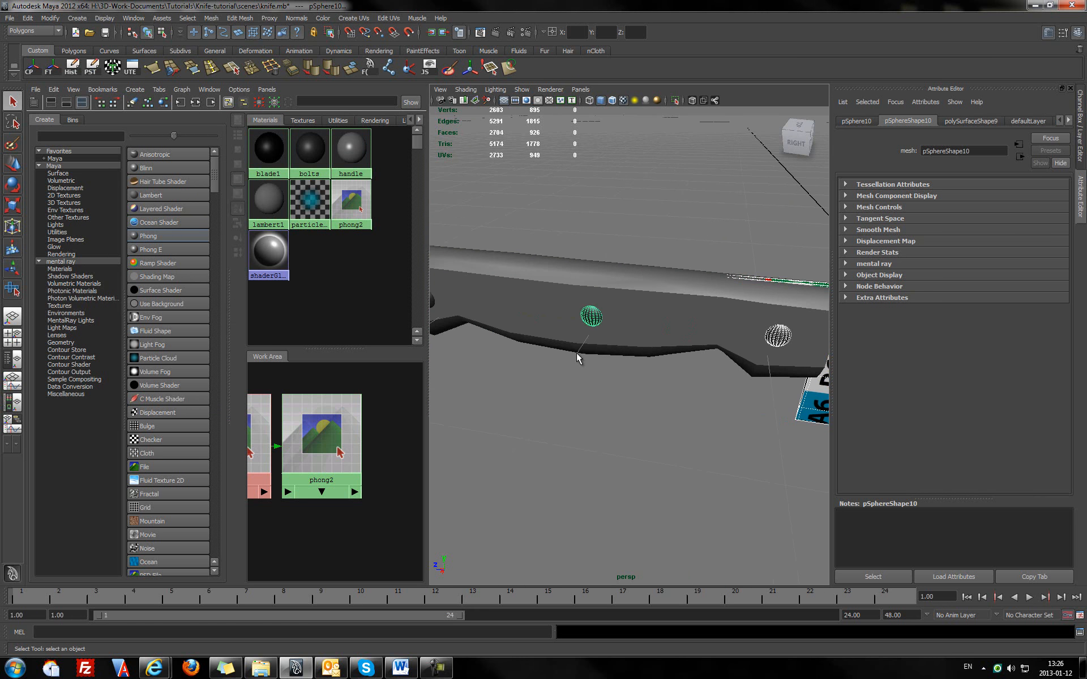
pyautogui.scroll(-3, 672, 378)
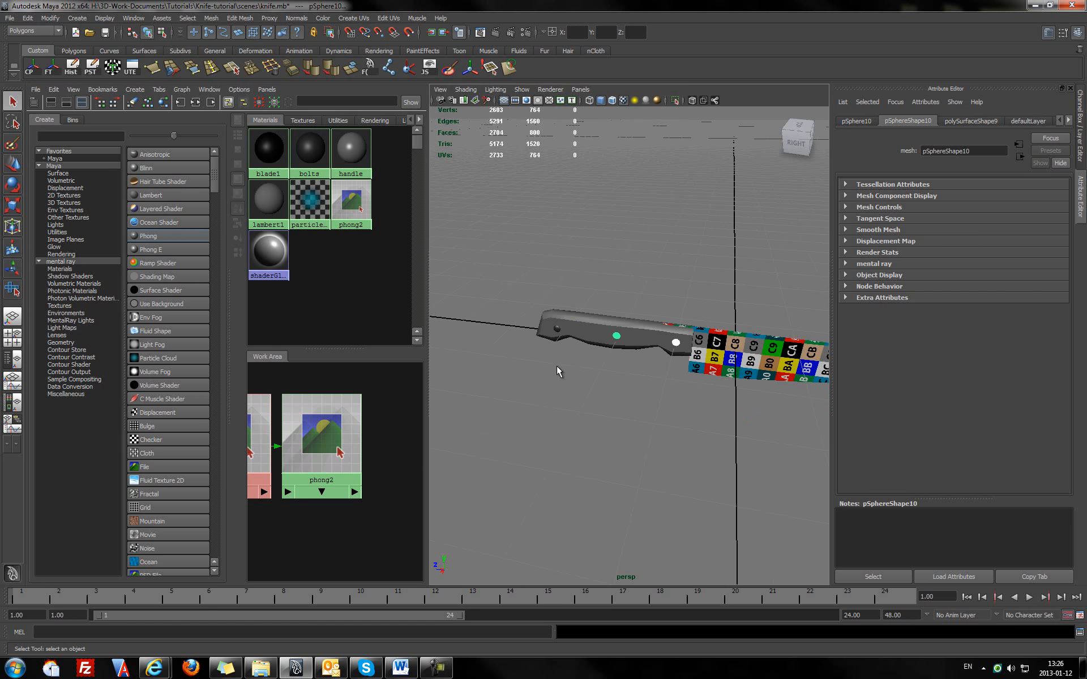
pyautogui.scroll(5, 557, 369)
pyautogui.keyDown('alt'); pyautogui.moveTo(530, 386); pyautogui.dragTo(575, 380); pyautogui.keyUp('alt')
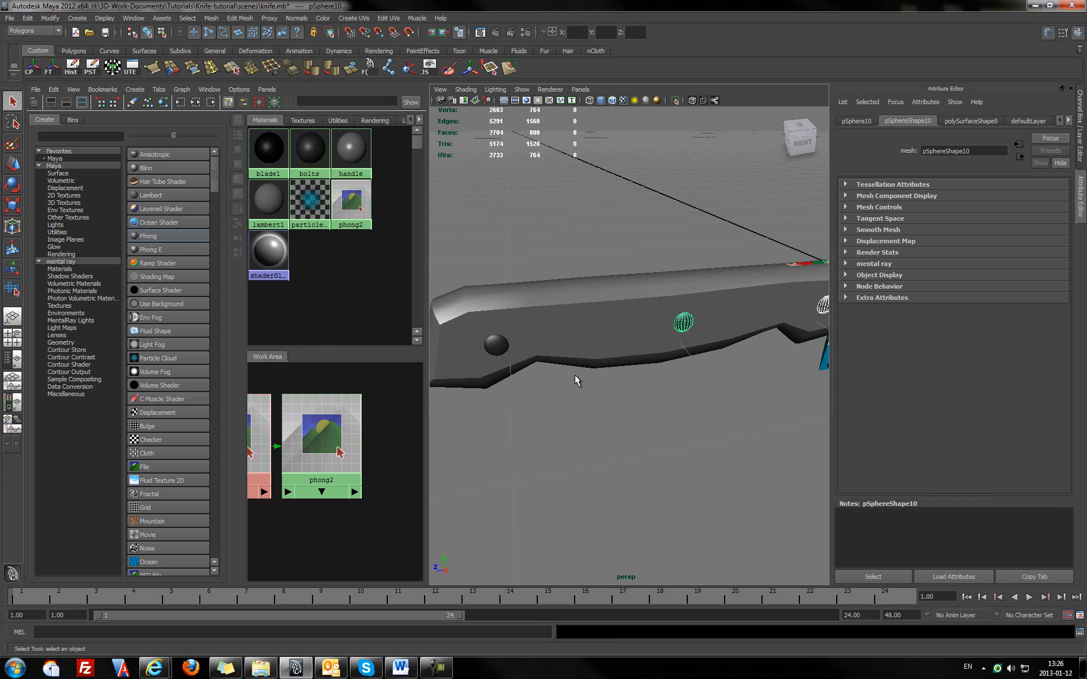
pyautogui.keyDown('shift'); pyautogui.click(496, 345); pyautogui.keyUp('shift')
pyautogui.keyDown('alt'); pyautogui.moveTo(498, 351); pyautogui.dragTo(708, 401); pyautogui.keyUp('alt')
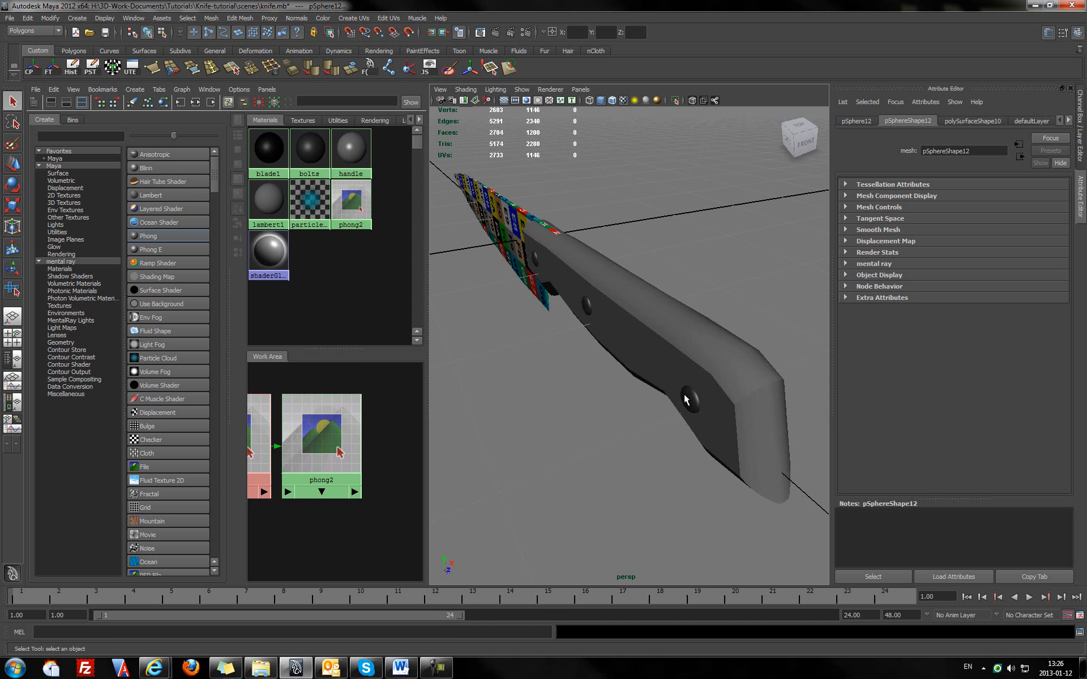
# - Add the three opposite rivets to the selection and assign the phong2 checker material to all six
pyautogui.keyDown('shift'); pyautogui.click(534, 262); pyautogui.keyUp('shift')
pyautogui.keyDown('shift'); pyautogui.click(587, 308); pyautogui.keyUp('shift')
pyautogui.keyDown('shift'); pyautogui.click(689, 399); pyautogui.keyUp('shift')
pyautogui.moveTo(344, 429); pyautogui.dragTo(344, 390, button='right')
# - Deselect the rivets and examine the checker pattern on them up close for stretching
pyautogui.keyDown('alt'); pyautogui.moveTo(542, 376); pyautogui.dragTo(619, 356); pyautogui.keyUp('alt')
pyautogui.keyDown('alt'); pyautogui.moveTo(531, 363); pyautogui.dragTo(713, 376, button='right'); pyautogui.keyUp('alt')
pyautogui.click(537, 443)
pyautogui.keyDown('alt'); pyautogui.moveTo(499, 400); pyautogui.dragTo(519, 391); pyautogui.keyUp('alt')
pyautogui.keyDown('alt'); pyautogui.moveTo(519, 390); pyautogui.dragTo(731, 376, button='middle'); pyautogui.keyUp('alt')
pyautogui.keyDown('alt'); pyautogui.moveTo(730, 376); pyautogui.dragTo(499, 371); pyautogui.keyUp('alt')
pyautogui.keyDown('alt'); pyautogui.moveTo(498, 371); pyautogui.dragTo(574, 357, button='right'); pyautogui.keyUp('alt')
pyautogui.keyDown('alt'); pyautogui.moveTo(558, 339); pyautogui.dragTo(556, 364, button='middle'); pyautogui.keyUp('alt')
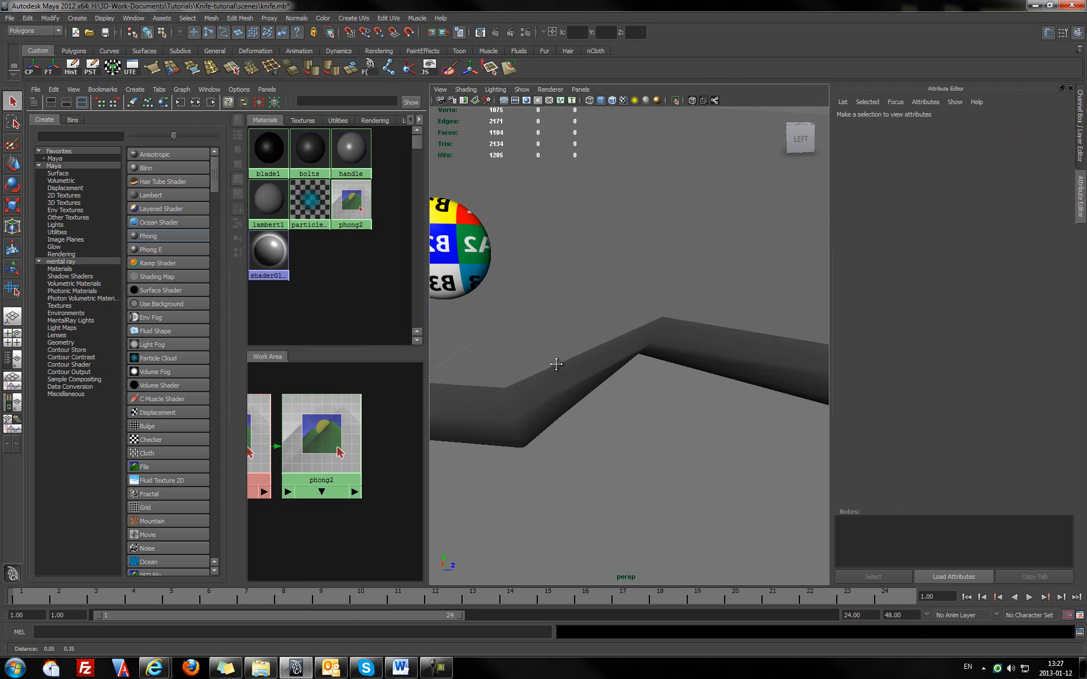
pyautogui.scroll(-4, 677, 364)
# - Select the knife handle and assign the phong2 checker material to it
pyautogui.keyDown('alt'); pyautogui.moveTo(665, 363); pyautogui.dragTo(439, 329, button='middle'); pyautogui.keyUp('alt')
pyautogui.keyDown('alt'); pyautogui.moveTo(589, 333); pyautogui.dragTo(640, 339); pyautogui.keyUp('alt')
pyautogui.keyDown('alt'); pyautogui.moveTo(640, 340); pyautogui.dragTo(689, 334, button='right'); pyautogui.keyUp('alt')
pyautogui.keyDown('alt'); pyautogui.moveTo(689, 334); pyautogui.dragTo(599, 353, button='middle'); pyautogui.keyUp('alt')
pyautogui.keyDown('alt'); pyautogui.moveTo(599, 353); pyautogui.dragTo(529, 343, button='right'); pyautogui.keyUp('alt')
pyautogui.keyDown('alt'); pyautogui.moveTo(529, 343); pyautogui.dragTo(605, 340); pyautogui.keyUp('alt')
pyautogui.click(548, 346)
pyautogui.moveTo(320, 419); pyautogui.dragTo(317, 393, button='right')
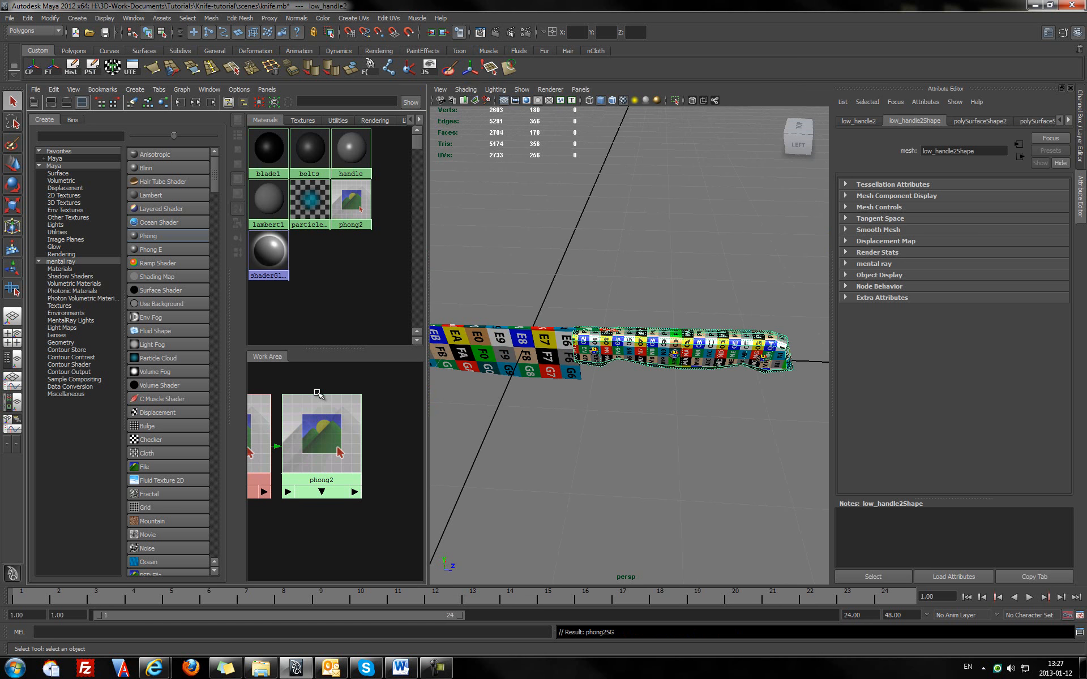
# - Examine the checker pattern on both sides and the top of the handle for distortion and scale
pyautogui.keyDown('alt'); pyautogui.moveTo(629, 392); pyautogui.dragTo(571, 367); pyautogui.keyUp('alt')
pyautogui.keyDown('alt'); pyautogui.moveTo(756, 343); pyautogui.dragTo(622, 363, button='middle'); pyautogui.keyUp('alt')
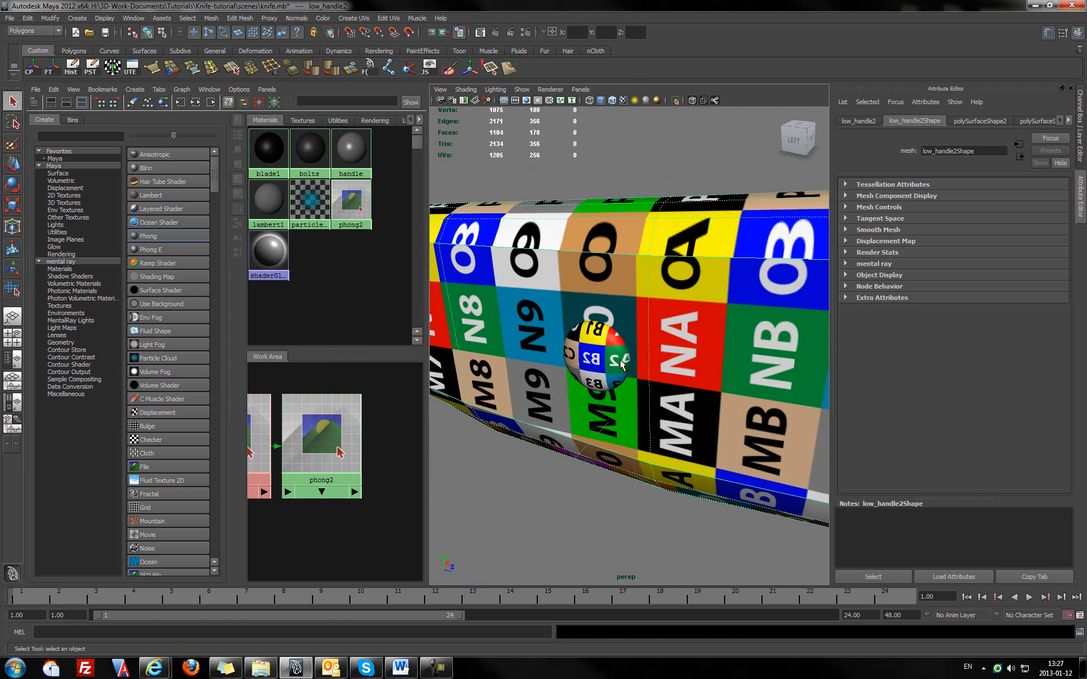
pyautogui.keyDown('alt'); pyautogui.moveTo(622, 362); pyautogui.dragTo(577, 360); pyautogui.keyUp('alt')
pyautogui.keyDown('alt'); pyautogui.moveTo(639, 368); pyautogui.dragTo(619, 375, button='right'); pyautogui.keyUp('alt')
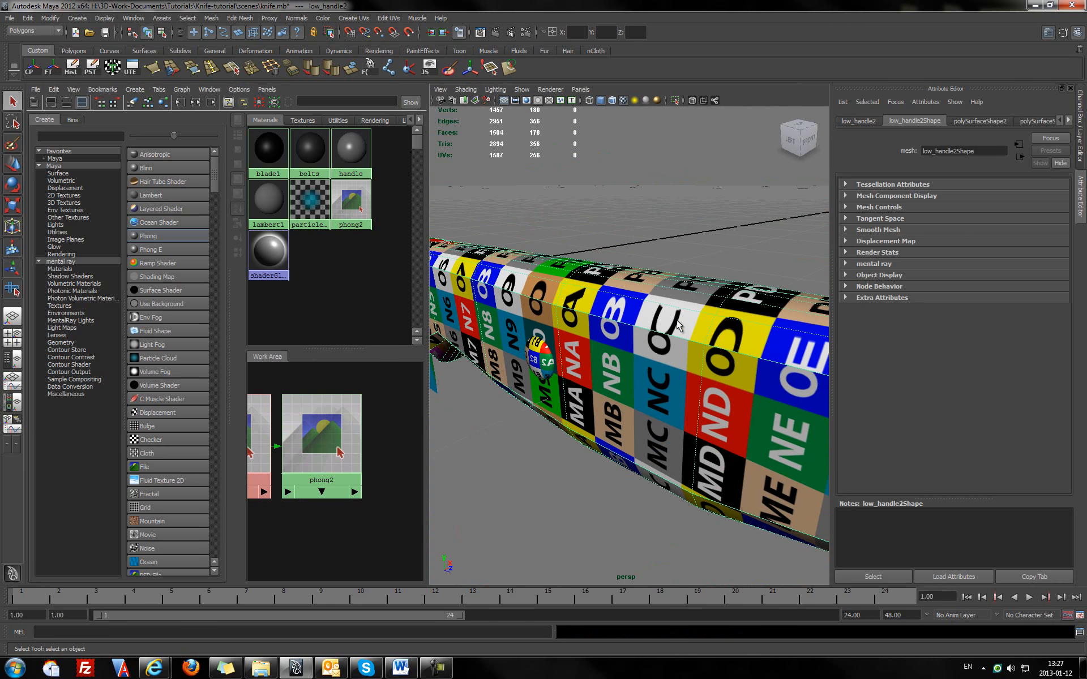
pyautogui.keyDown('alt'); pyautogui.moveTo(676, 364); pyautogui.dragTo(715, 334); pyautogui.keyUp('alt')
pyautogui.keyDown('alt'); pyautogui.moveTo(716, 335); pyautogui.dragTo(684, 355, button='right'); pyautogui.keyUp('alt')
pyautogui.keyDown('alt'); pyautogui.moveTo(683, 355); pyautogui.dragTo(530, 353); pyautogui.keyUp('alt')
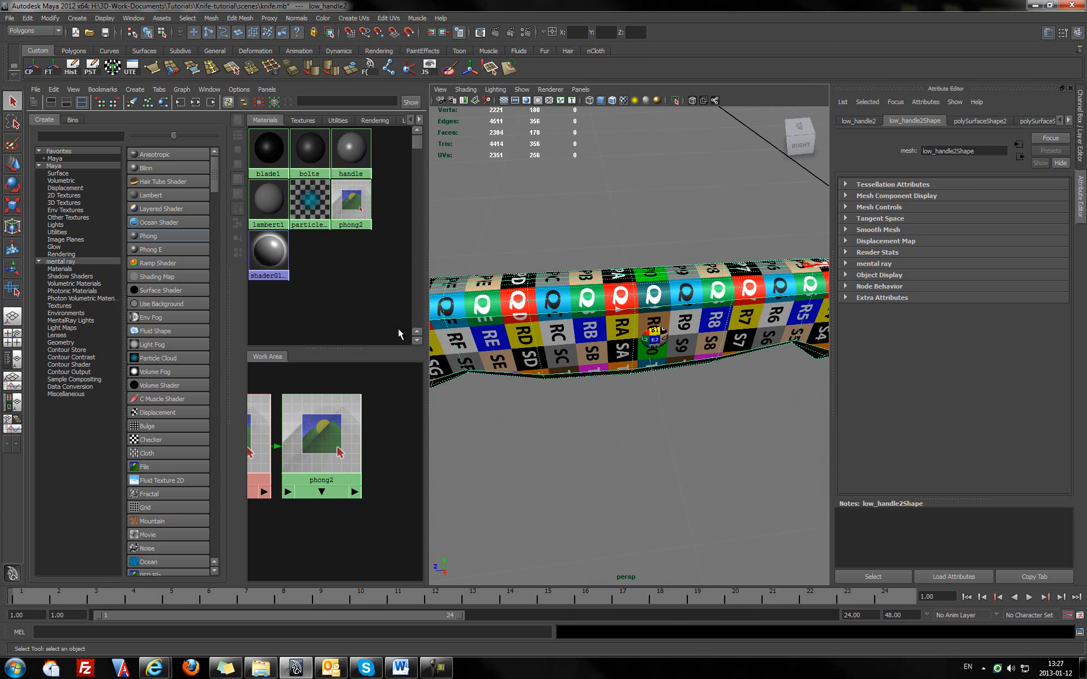
pyautogui.scroll(5, 532, 339)
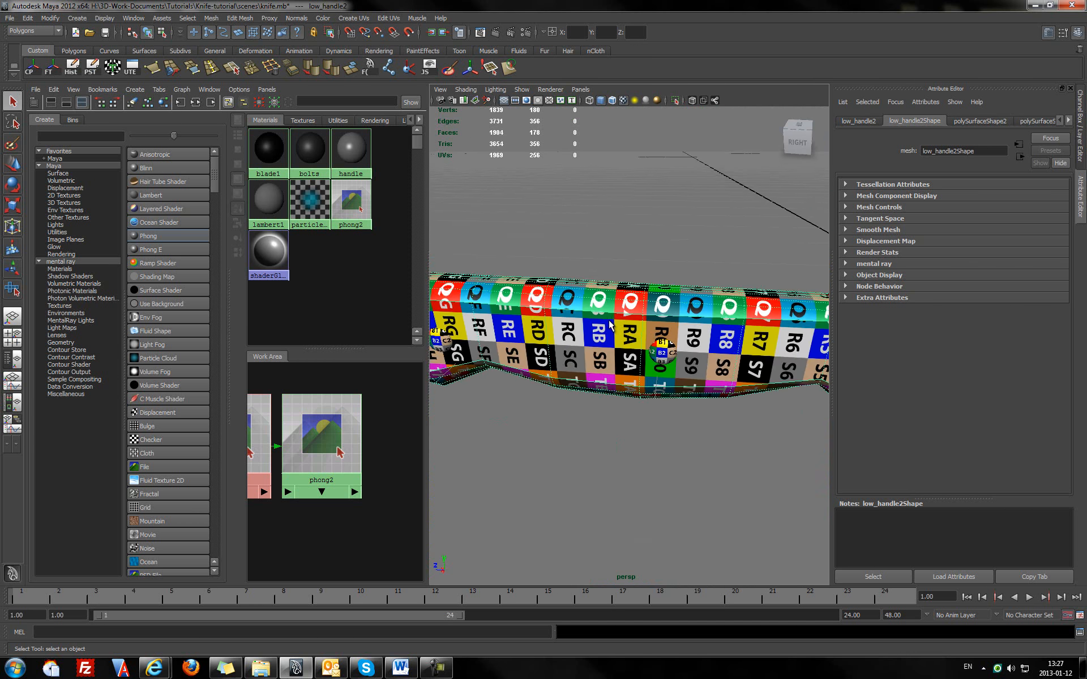
pyautogui.keyDown('alt'); pyautogui.moveTo(591, 324); pyautogui.dragTo(551, 325); pyautogui.keyUp('alt')
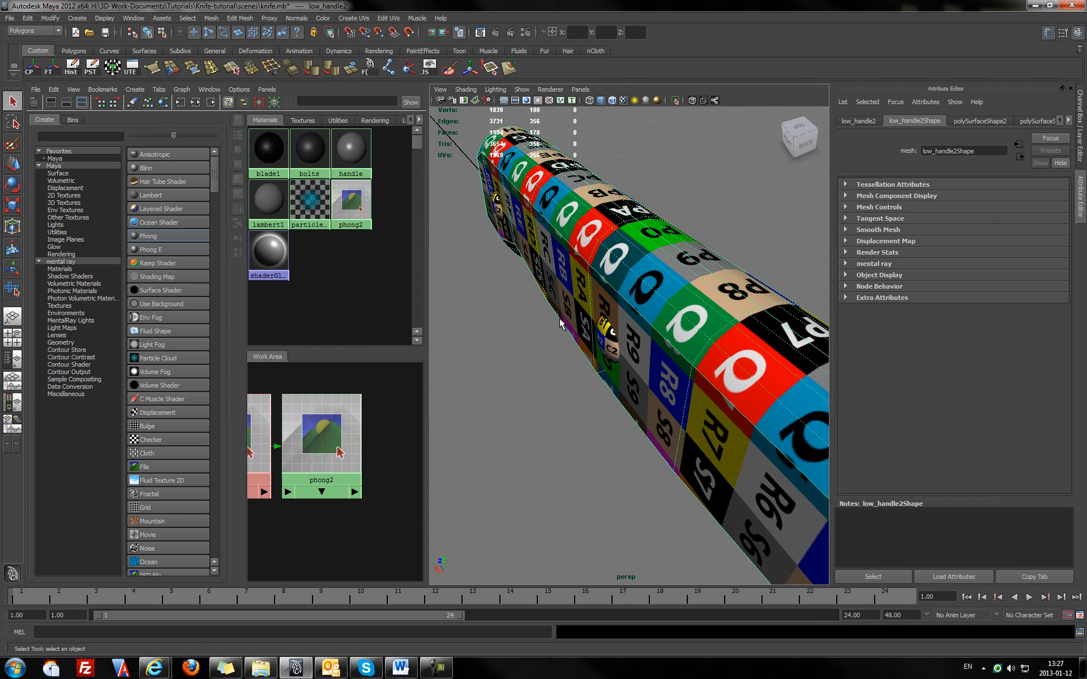
# - Inspect the handle's checker seams, then reopen the UV Texture Editor and hide the checker image behind the shells
pyautogui.keyDown('alt'); pyautogui.moveTo(582, 294); pyautogui.dragTo(748, 309); pyautogui.keyUp('alt')
pyautogui.scroll(1, 572, 354)
pyautogui.keyDown('alt'); pyautogui.moveTo(612, 348); pyautogui.dragTo(622, 338, button='middle'); pyautogui.keyUp('alt')
pyautogui.keyDown('alt'); pyautogui.moveTo(701, 333); pyautogui.dragTo(785, 343); pyautogui.keyUp('alt')
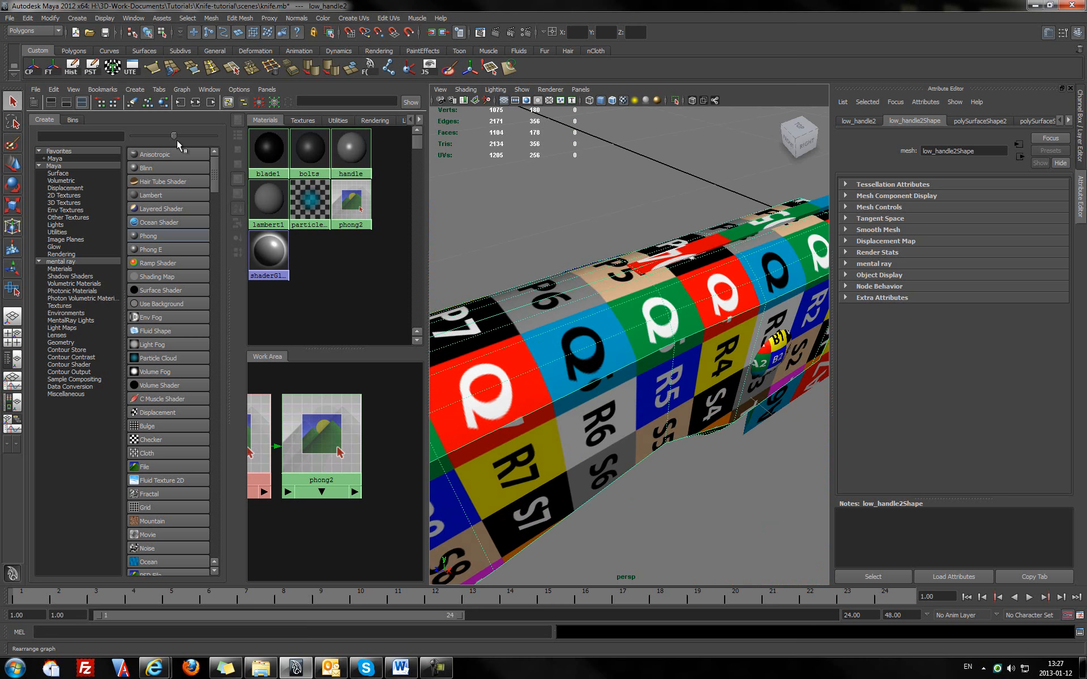
pyautogui.click(131, 66)
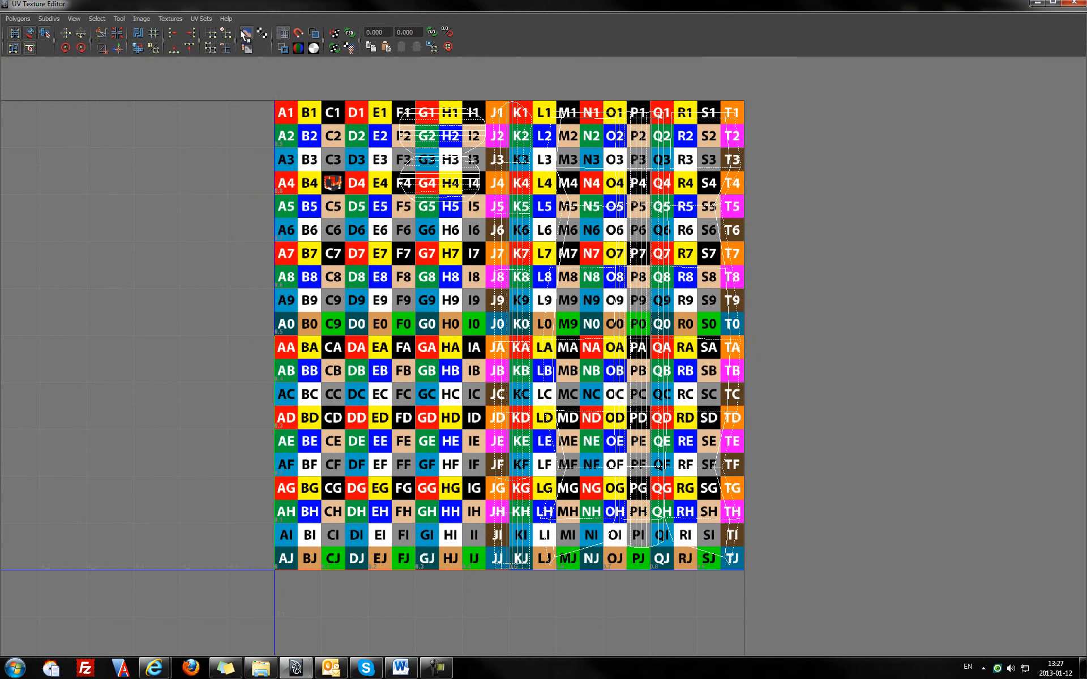
pyautogui.click(247, 33)
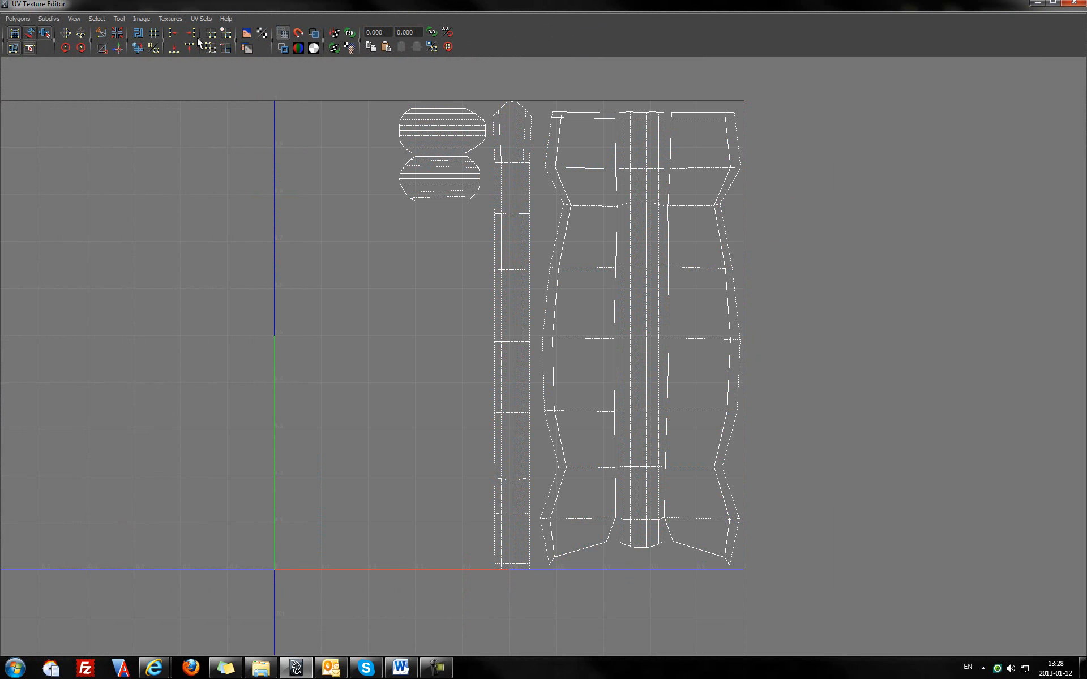
pyautogui.click(252, 35)
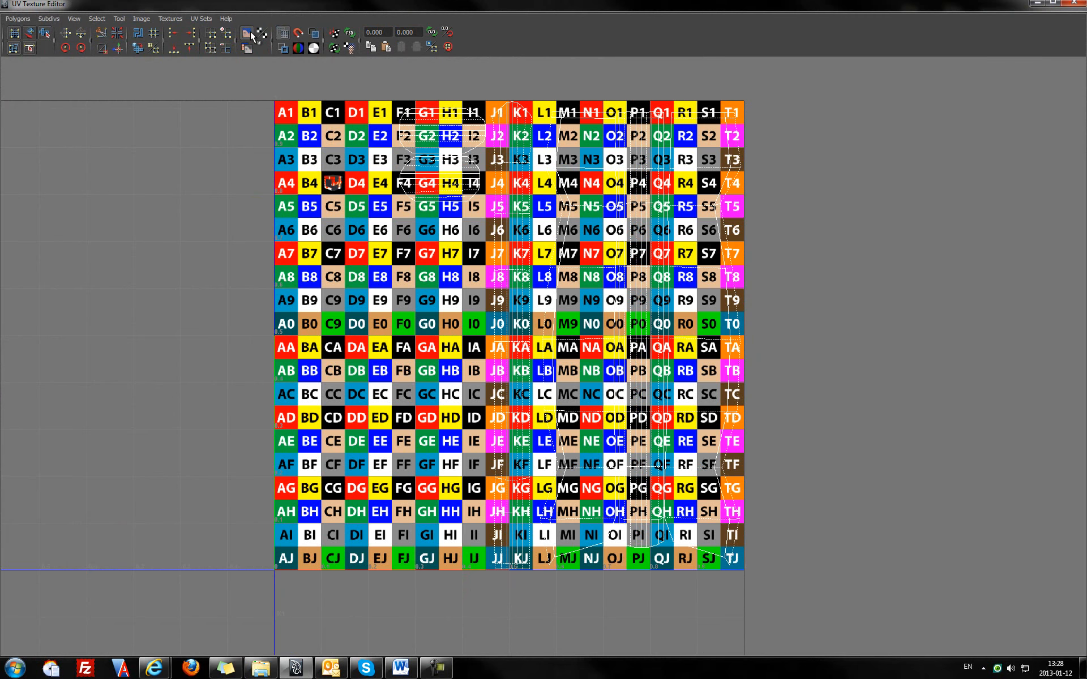
pyautogui.click(252, 35)
# - Select the UVs along the inner edge of the handle's right side shell, excluding the bottom corner, and align them to the minimum U
pyautogui.scroll(5, 634, 293)
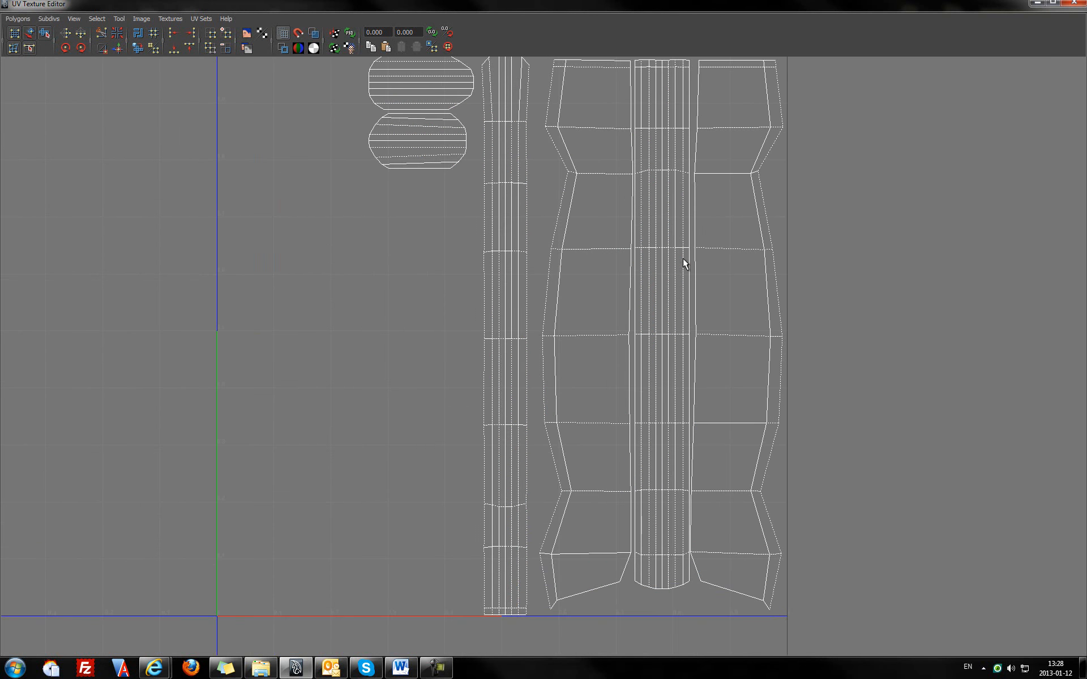
pyautogui.scroll(4, 618, 324)
pyautogui.scroll(-8, 620, 274)
pyautogui.keyDown('alt'); pyautogui.moveTo(661, 460); pyautogui.dragTo(650, 292, button='middle'); pyautogui.keyUp('alt')
pyautogui.moveTo(580, 318); pyautogui.dragTo(630, 320, button='right')
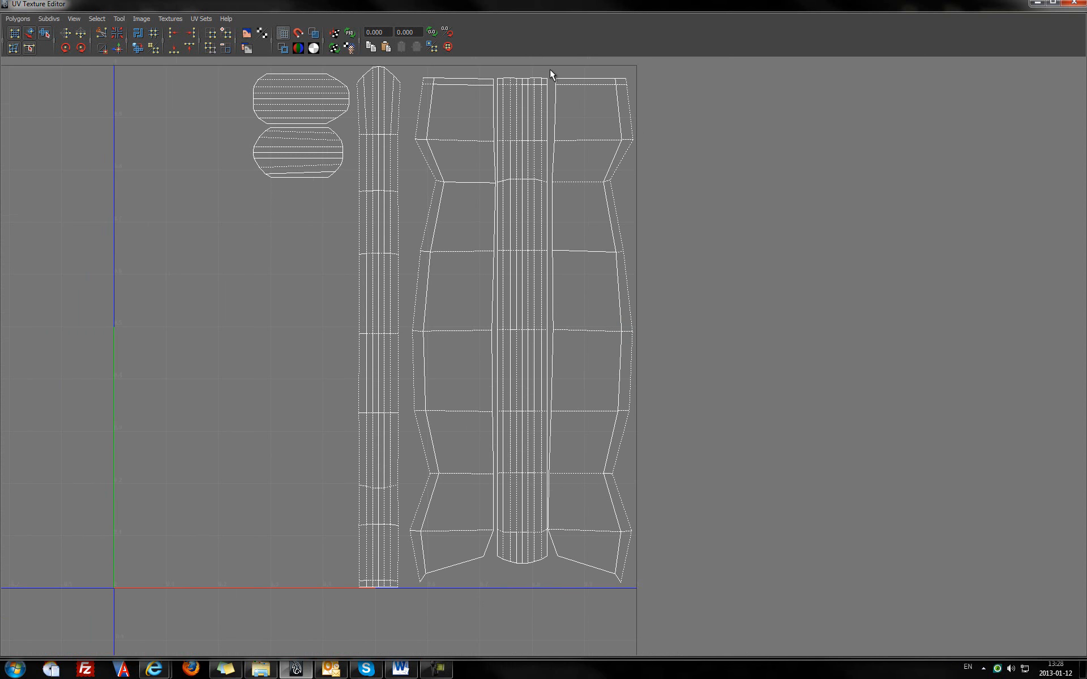
pyautogui.moveTo(582, 572); pyautogui.dragTo(581, 571)
pyautogui.scroll(4, 577, 568)
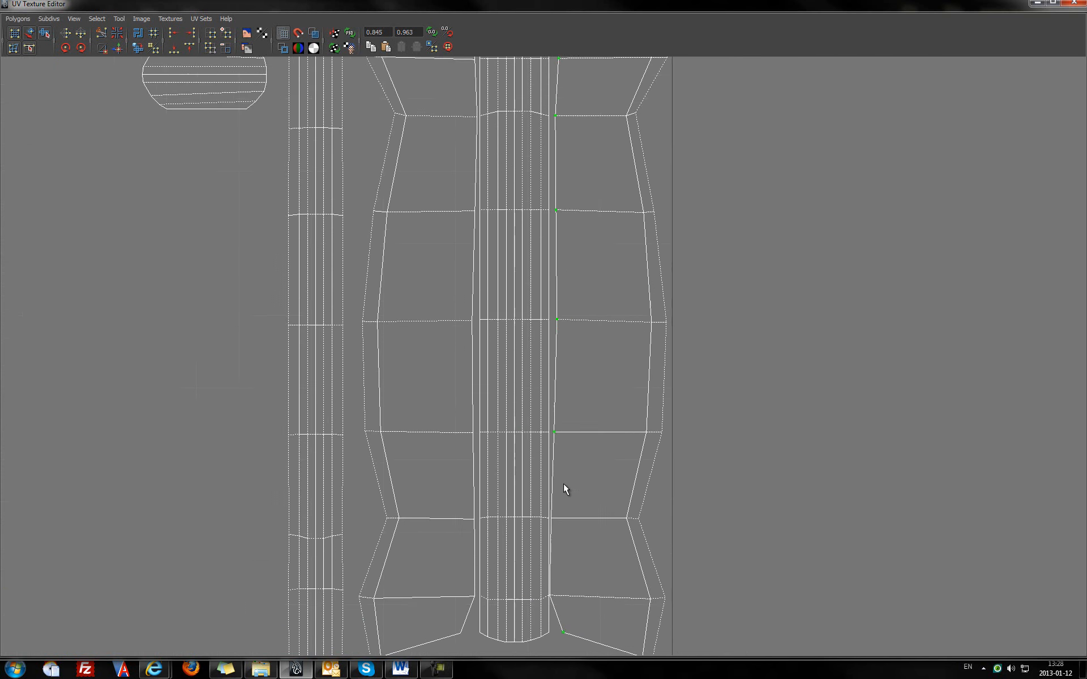
pyautogui.scroll(3, 570, 502)
pyautogui.keyDown('alt'); pyautogui.moveTo(593, 525); pyautogui.dragTo(582, 334, button='middle'); pyautogui.keyUp('alt')
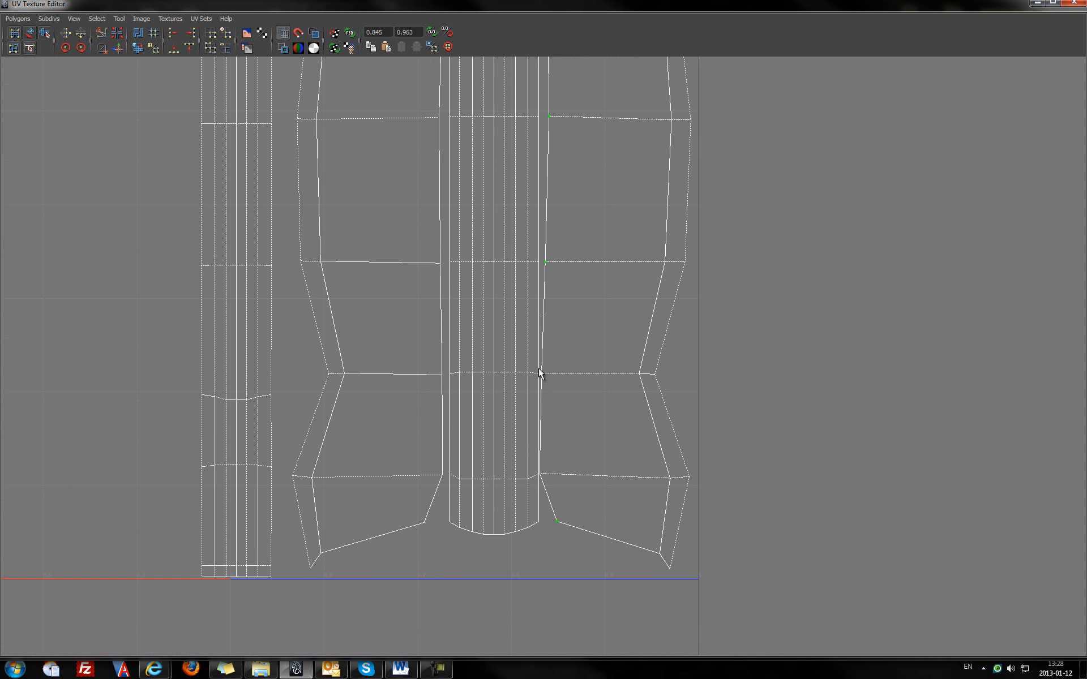
pyautogui.keyDown('shift'); pyautogui.click(539, 474); pyautogui.keyUp('shift')
pyautogui.scroll(10, 552, 514)
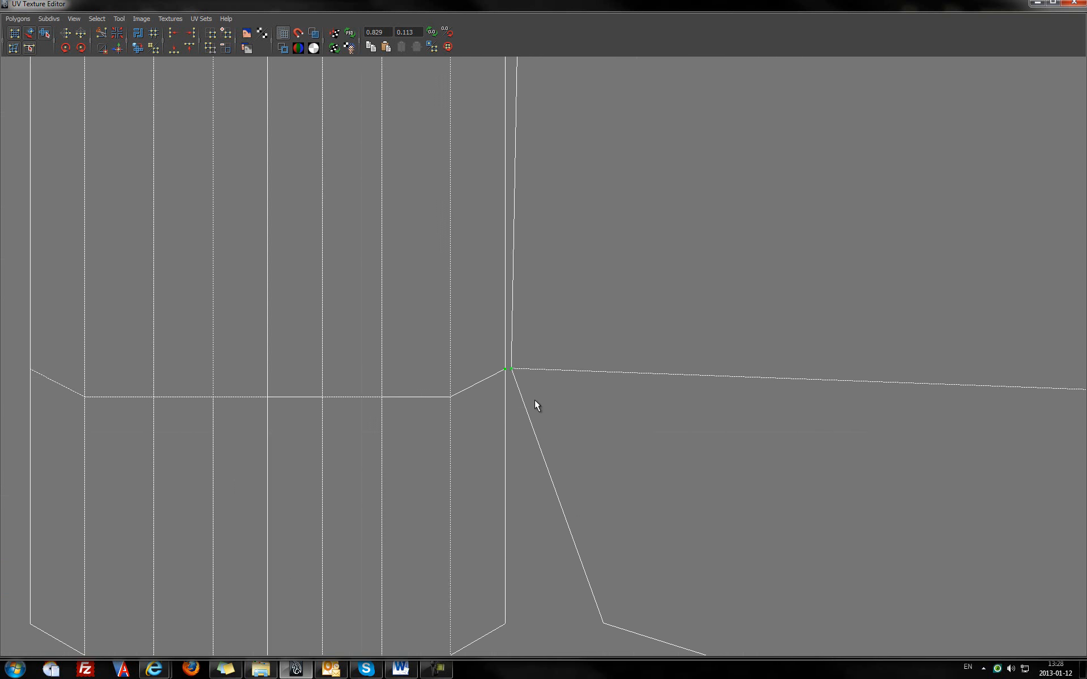
pyautogui.scroll(-8, 575, 406)
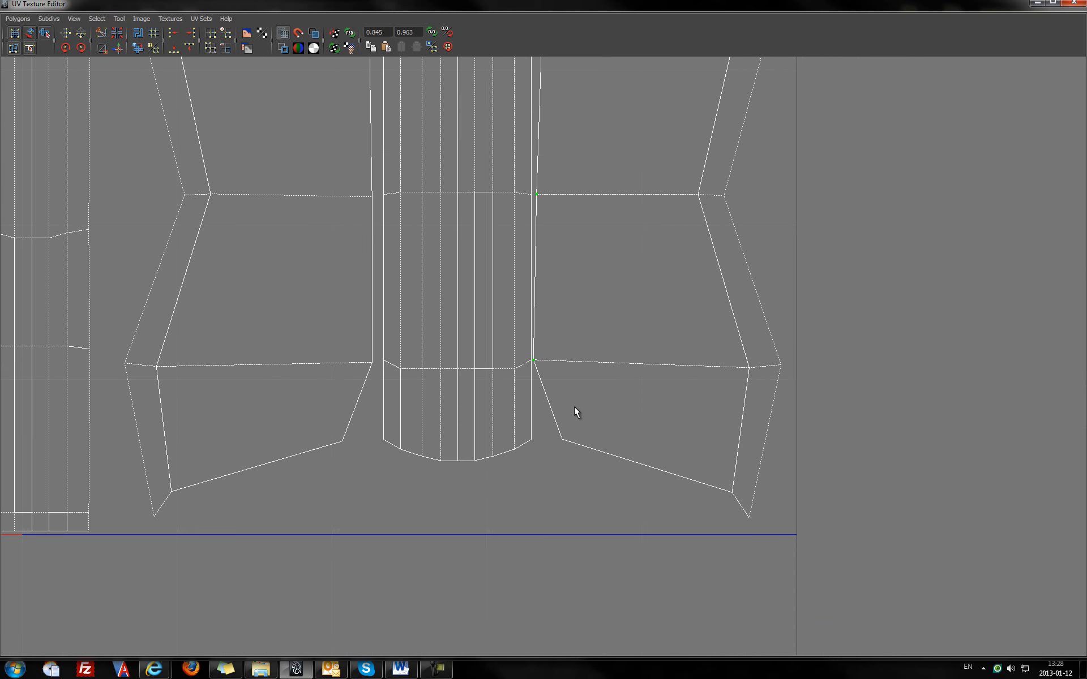
pyautogui.scroll(-3, 573, 403)
pyautogui.keyDown('alt'); pyautogui.moveTo(579, 266); pyautogui.dragTo(582, 455, button='middle'); pyautogui.keyUp('alt')
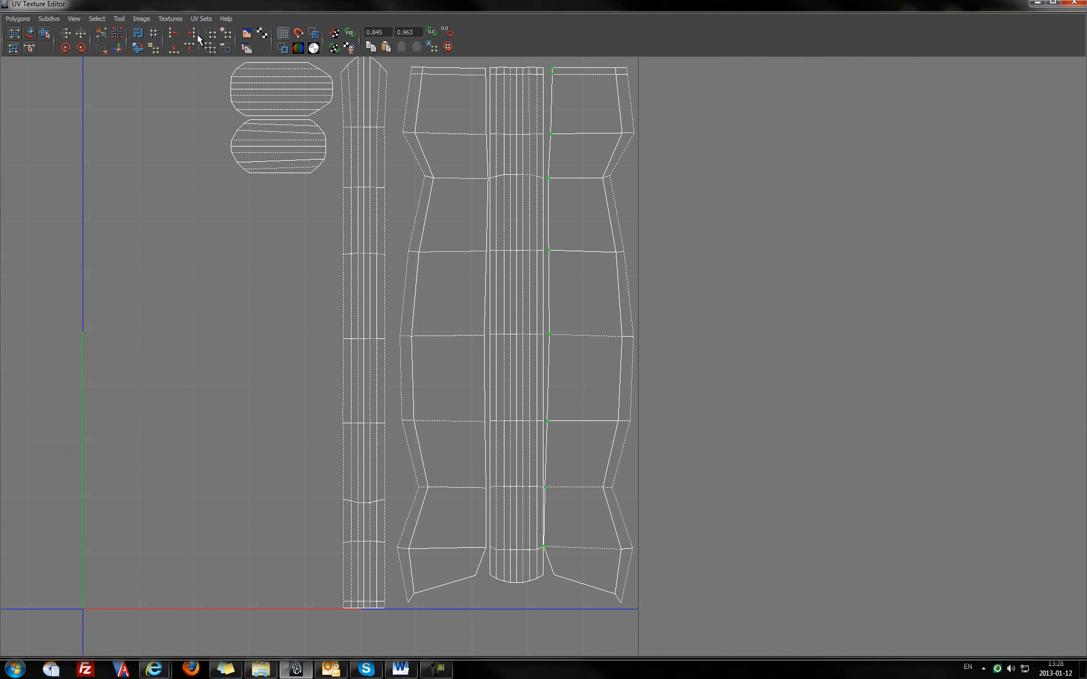
pyautogui.click(176, 35)
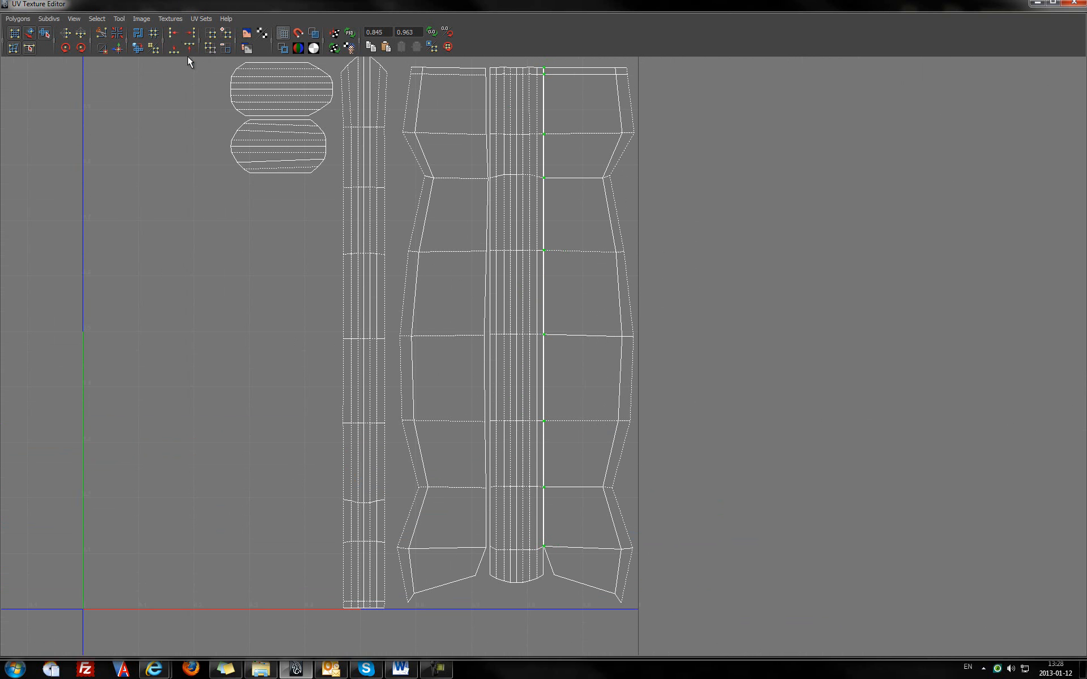
# - Select the whole right side shell of the handle and shift it slightly right, away from the centre strip
pyautogui.moveTo(618, 342); pyautogui.dragTo(648, 338, button='right')
pyautogui.moveTo(600, 324); pyautogui.dragTo(630, 348)
pyautogui.keyDown('ctrl'); pyautogui.moveTo(609, 351); pyautogui.dragTo(652, 339, button='right'); pyautogui.keyUp('ctrl')
pyautogui.moveTo(707, 335); pyautogui.dragTo(709, 332)
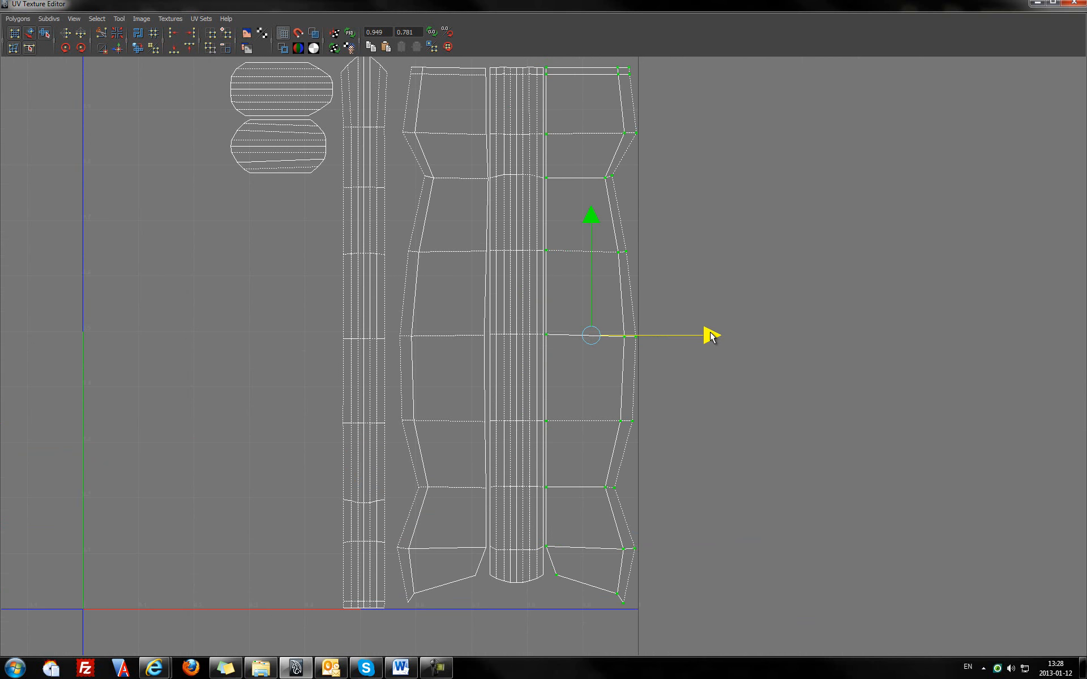
# - Shift the handle's left side shell slightly away from the centre strip and align its inner edge UVs to the maximum U
pyautogui.moveTo(461, 246); pyautogui.dragTo(509, 249, button='right')
pyautogui.click(430, 177)
pyautogui.moveTo(434, 181); pyautogui.dragTo(471, 173, button='right')
pyautogui.moveTo(568, 335); pyautogui.dragTo(566, 336)
pyautogui.moveTo(465, 89); pyautogui.dragTo(504, 91, button='right')
pyautogui.moveTo(487, 600); pyautogui.dragTo(487, 600)
pyautogui.click(189, 32)
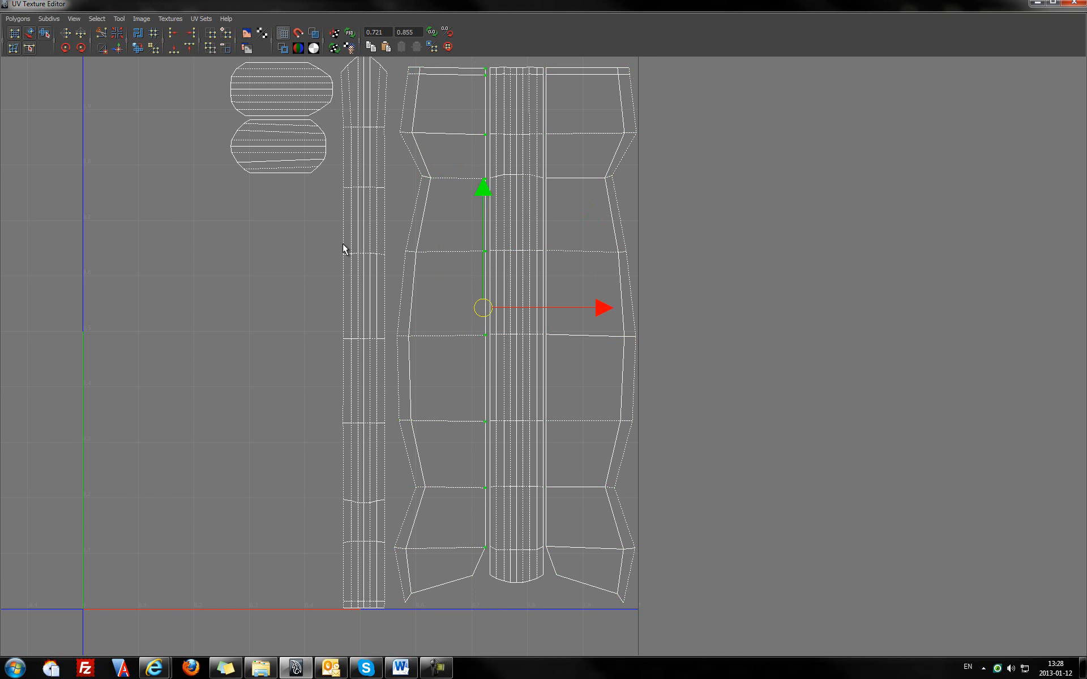
# - Move the whole left side shell close to the centre strip and nudge it up so their cross edges line up
pyautogui.moveTo(468, 333); pyautogui.dragTo(513, 315, button='right')
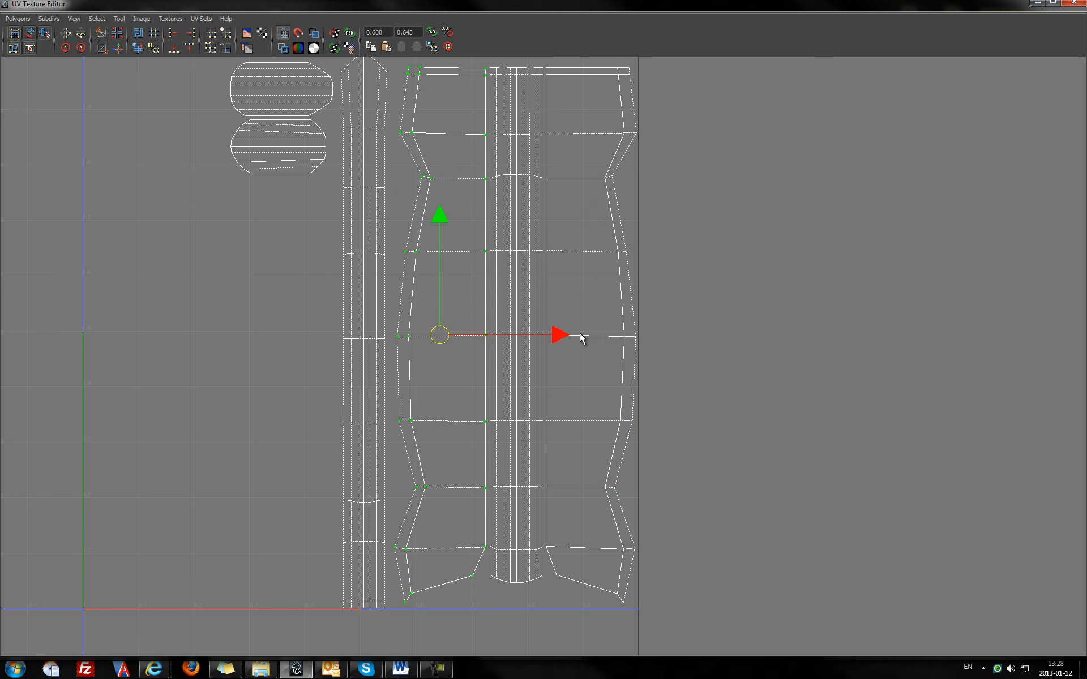
pyautogui.moveTo(567, 335); pyautogui.dragTo(568, 336)
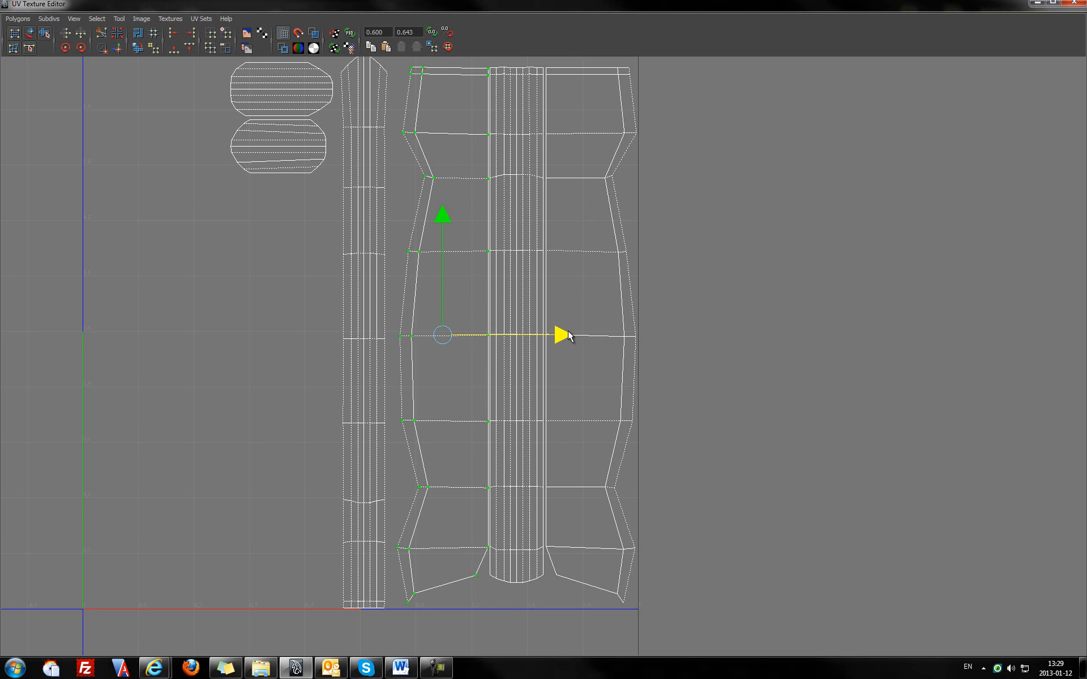
pyautogui.scroll(2, 559, 391)
pyautogui.keyDown('alt'); pyautogui.moveTo(559, 390); pyautogui.dragTo(563, 270, button='middle'); pyautogui.keyUp('alt')
pyautogui.scroll(2, 561, 277)
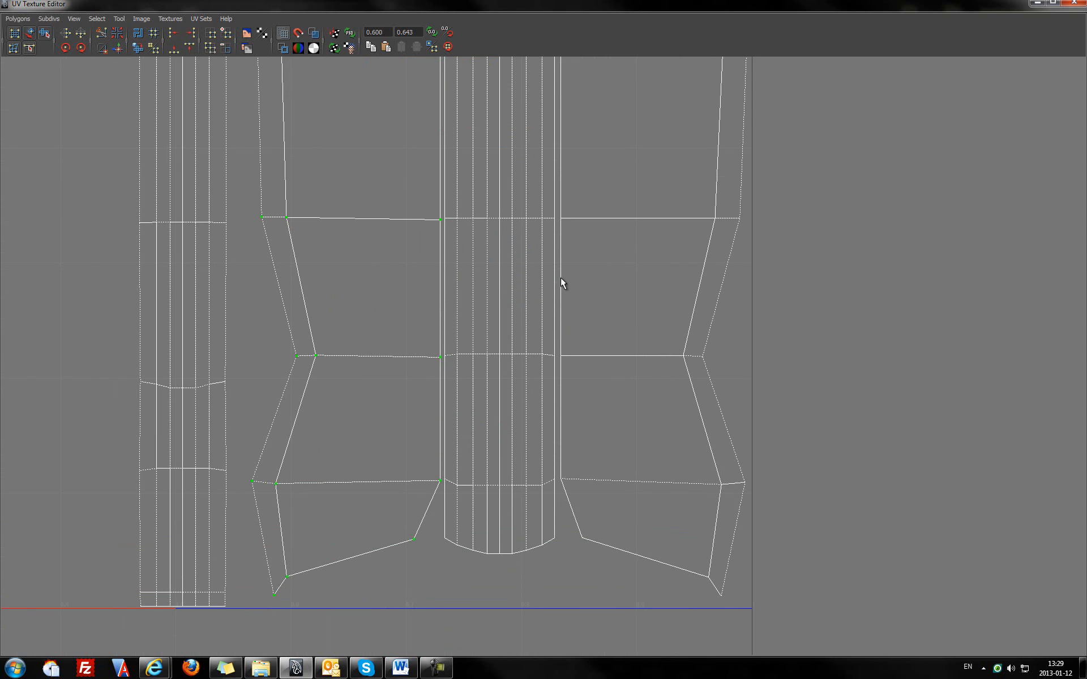
pyautogui.scroll(-4, 545, 209)
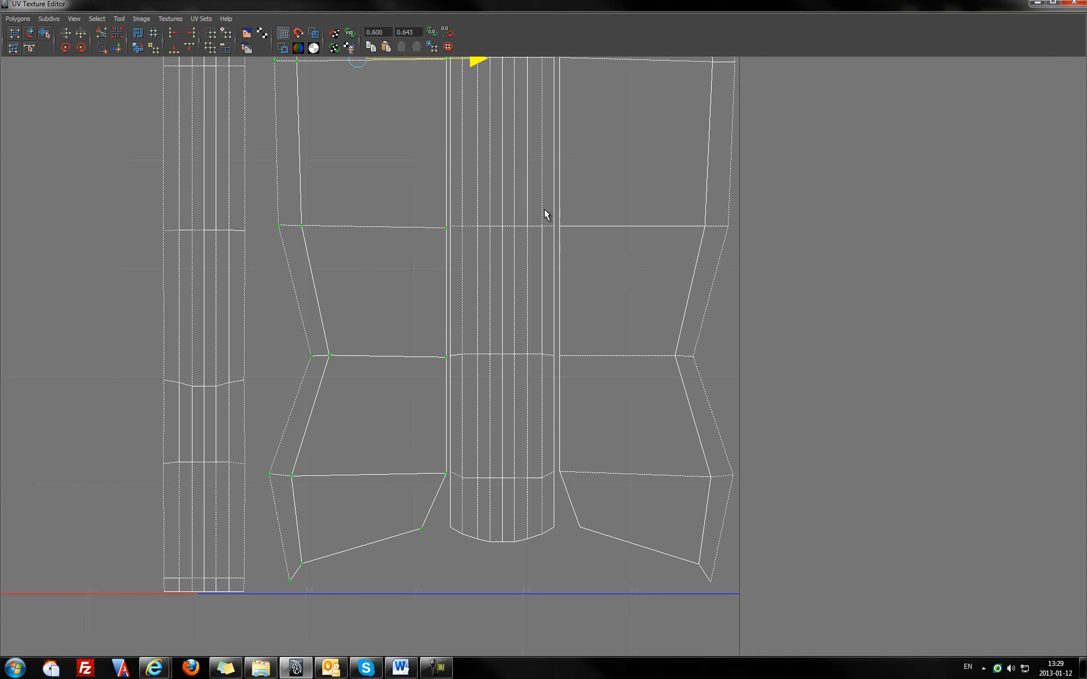
pyautogui.keyDown('alt'); pyautogui.moveTo(538, 150); pyautogui.dragTo(542, 300, button='middle'); pyautogui.keyUp('alt')
pyautogui.moveTo(517, 259); pyautogui.dragTo(516, 260)
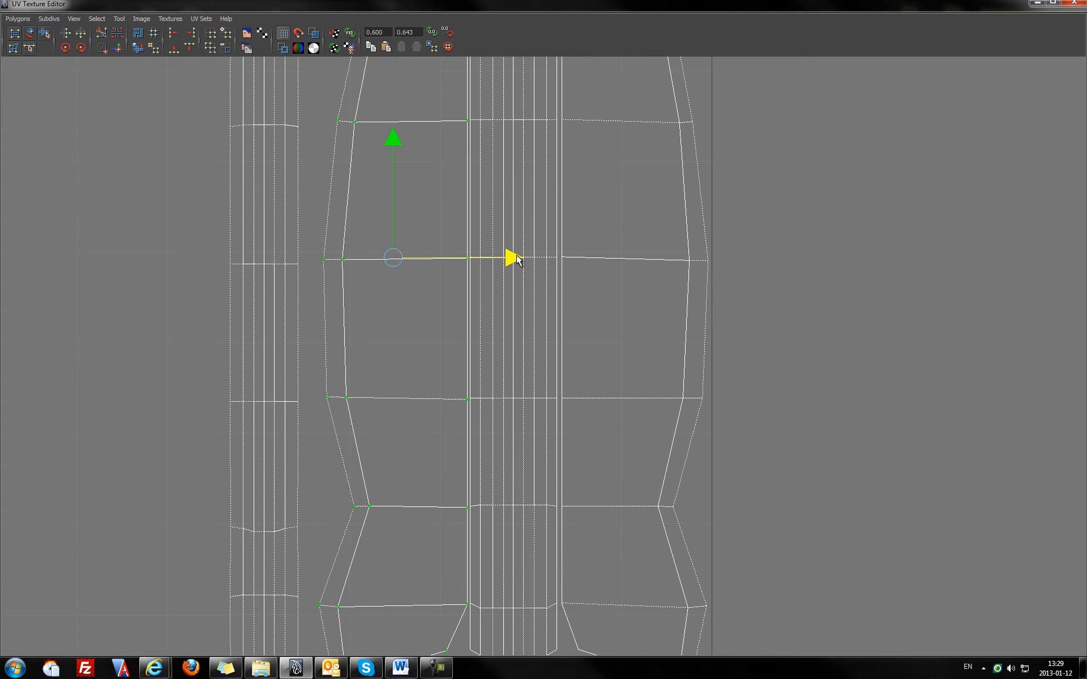
pyautogui.moveTo(392, 140); pyautogui.dragTo(393, 138)
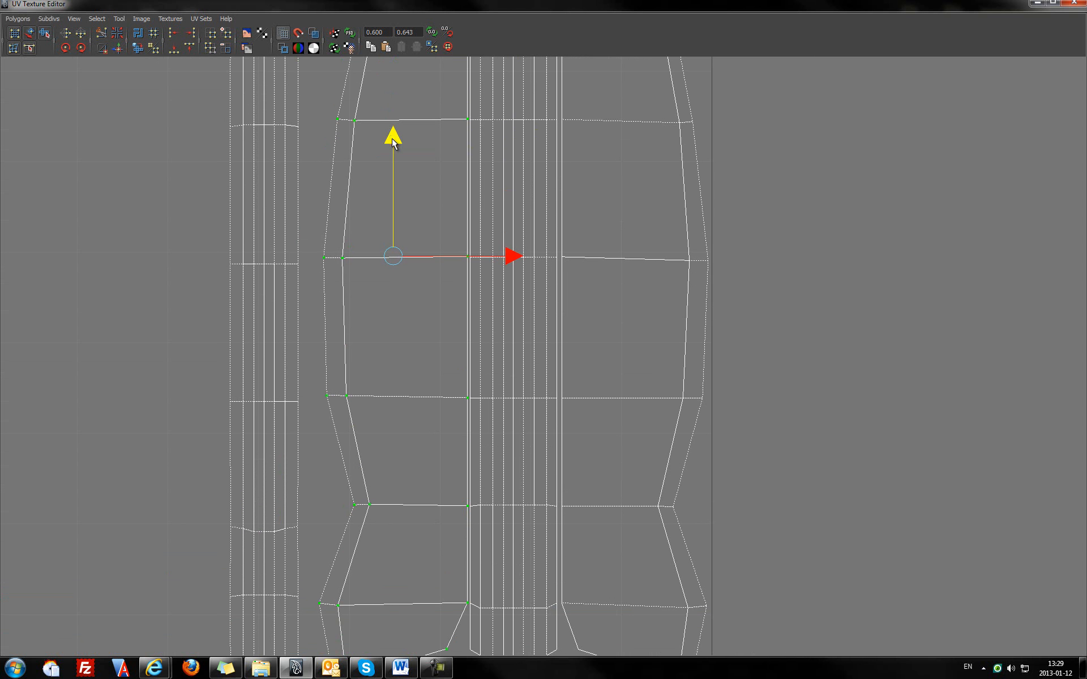
# - Select the right side shell again and move it left until it nearly touches the centre strip
pyautogui.moveTo(559, 392); pyautogui.dragTo(575, 407)
pyautogui.keyDown('ctrl'); pyautogui.moveTo(582, 403); pyautogui.dragTo(617, 380, button='right'); pyautogui.keyUp('ctrl')
pyautogui.moveTo(753, 259); pyautogui.dragTo(750, 259)
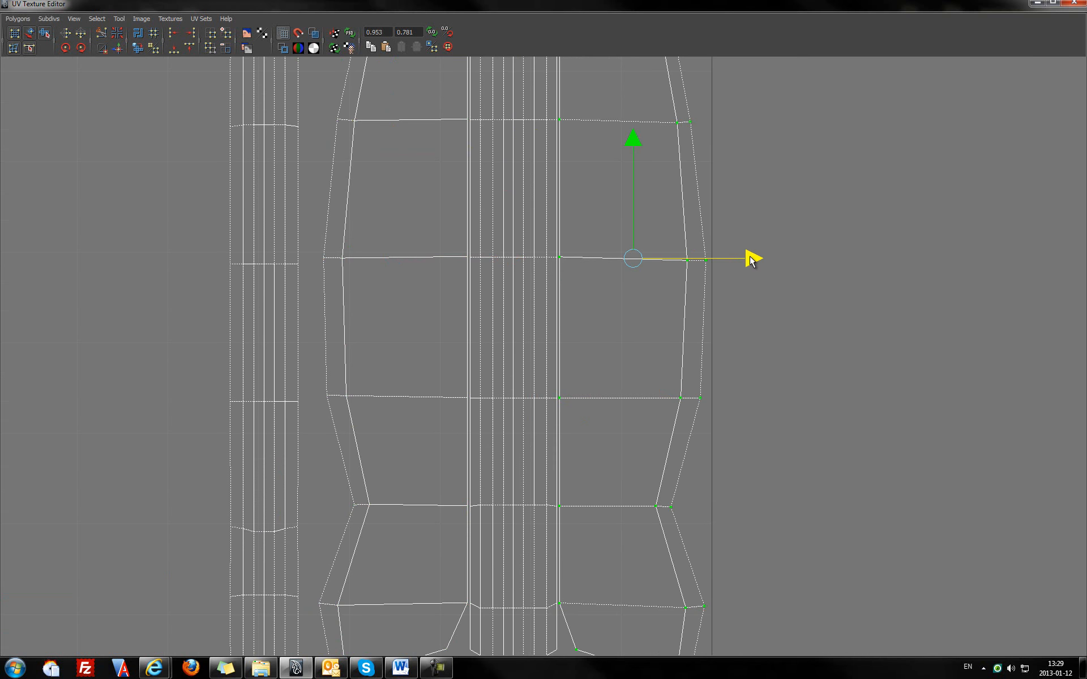
# - Select the border edges between the centre strip and the right side shell along their full length and sew them together
pyautogui.scroll(-1, 588, 326)
pyautogui.keyDown('alt'); pyautogui.moveTo(578, 242); pyautogui.dragTo(567, 338, button='middle'); pyautogui.keyUp('alt')
pyautogui.keyDown('alt'); pyautogui.moveTo(614, 245); pyautogui.dragTo(597, 382, button='middle'); pyautogui.keyUp('alt')
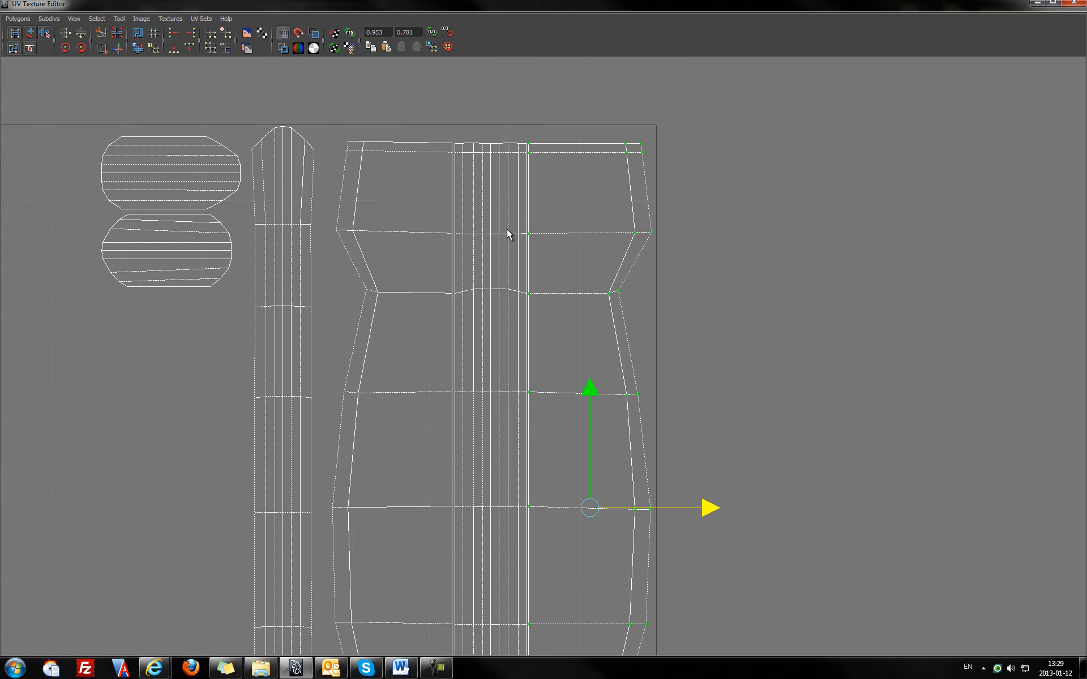
pyautogui.scroll(3, 517, 298)
pyautogui.scroll(-2, 556, 322)
pyautogui.moveTo(607, 398)
pyautogui.keyDown('alt'); pyautogui.mouseDown(button='middle')
pyautogui.moveTo(590, 331)
pyautogui.moveTo(589, 398)
pyautogui.mouseUp(button='middle'); pyautogui.keyUp('alt')
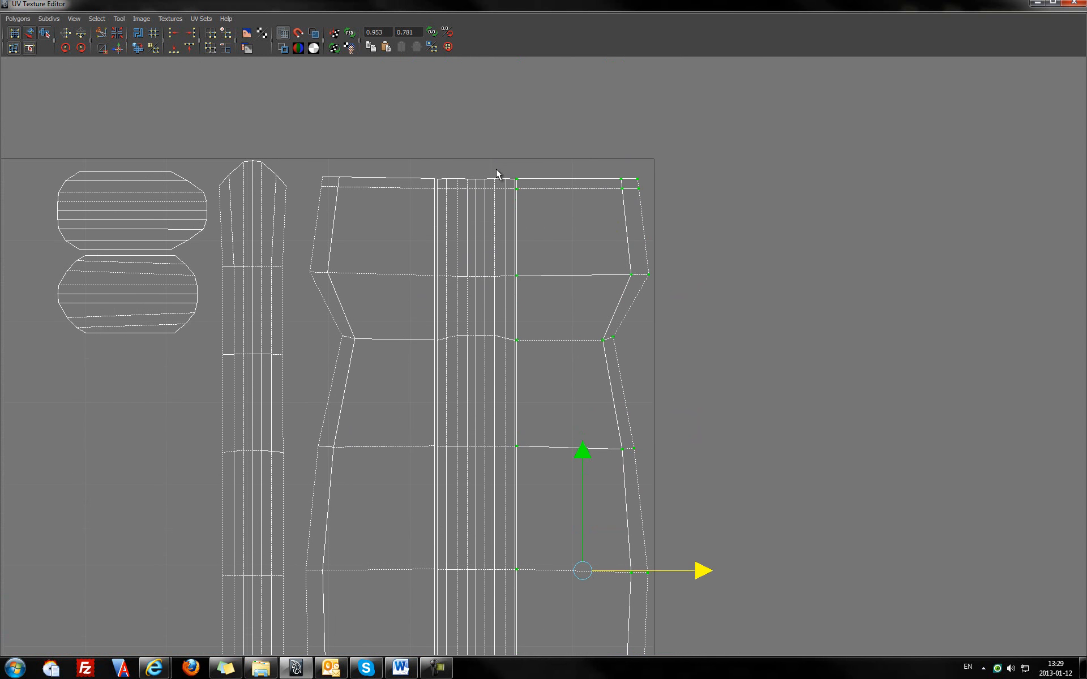
pyautogui.moveTo(524, 226); pyautogui.dragTo(529, 203, button='right')
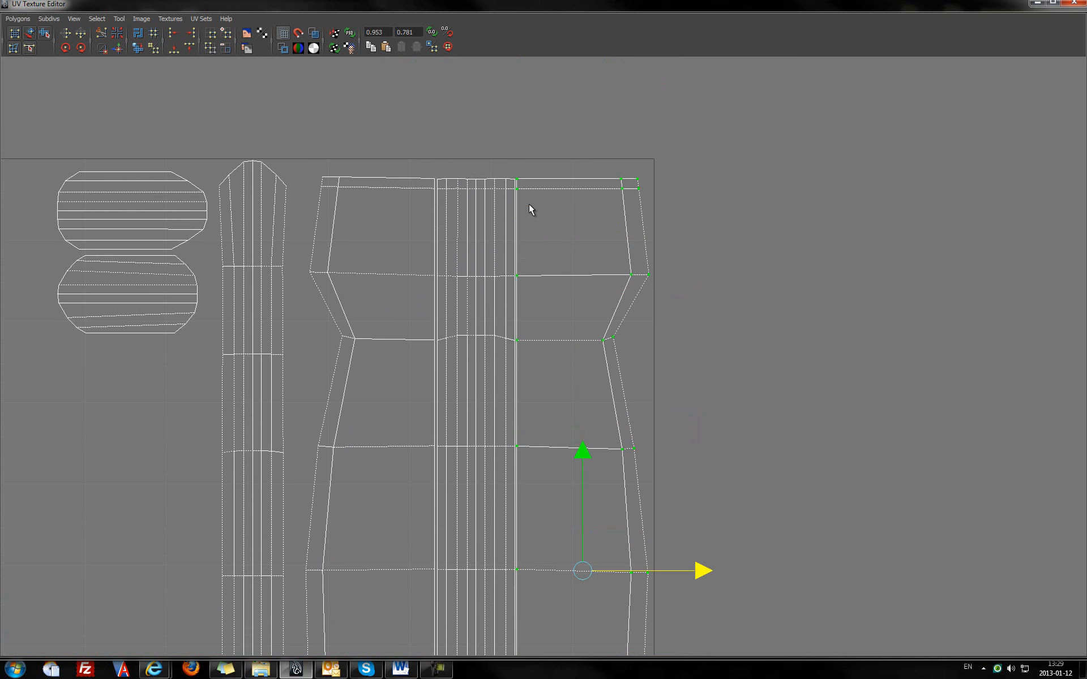
pyautogui.click(513, 515)
pyautogui.keyDown('alt'); pyautogui.moveTo(579, 504); pyautogui.dragTo(587, 432, button='middle'); pyautogui.keyUp('alt')
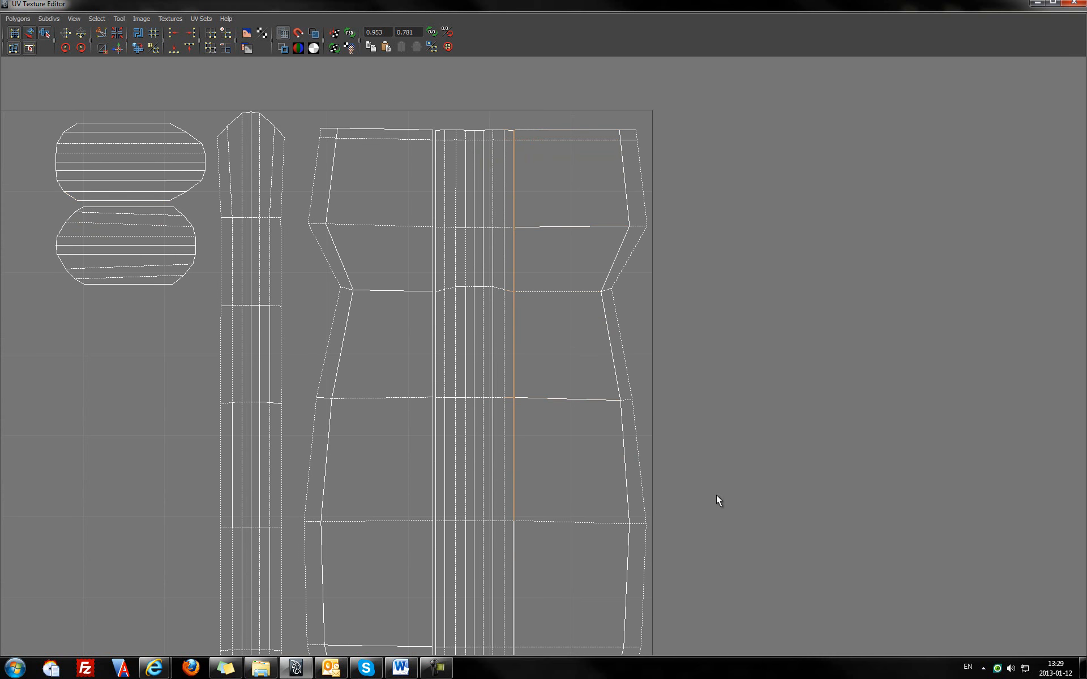
pyautogui.keyDown('alt'); pyautogui.moveTo(679, 484); pyautogui.dragTo(664, 324, button='middle'); pyautogui.keyUp('alt')
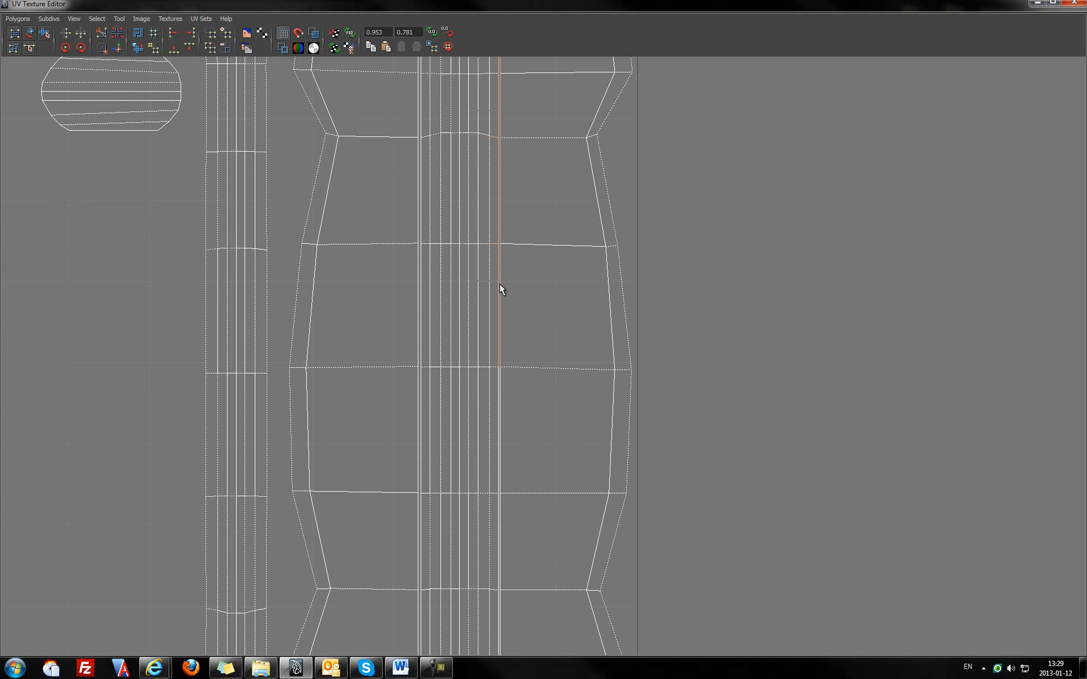
pyautogui.scroll(-2, 543, 351)
pyautogui.keyDown('alt'); pyautogui.moveTo(597, 420); pyautogui.dragTo(587, 263, button='middle'); pyautogui.keyUp('alt')
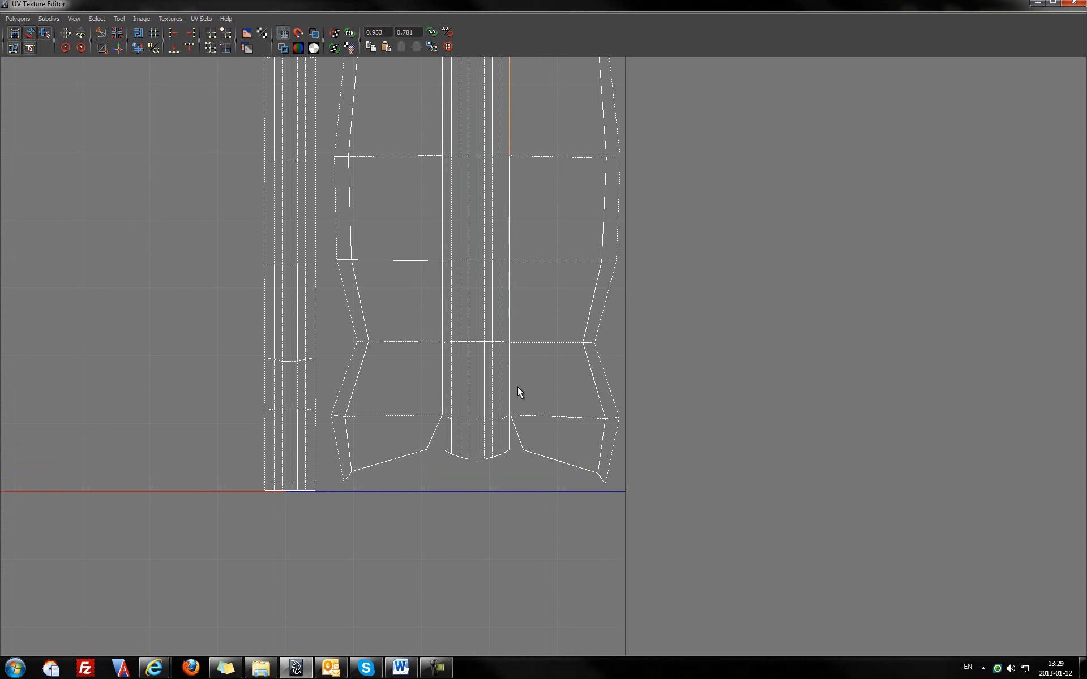
pyautogui.click(520, 407)
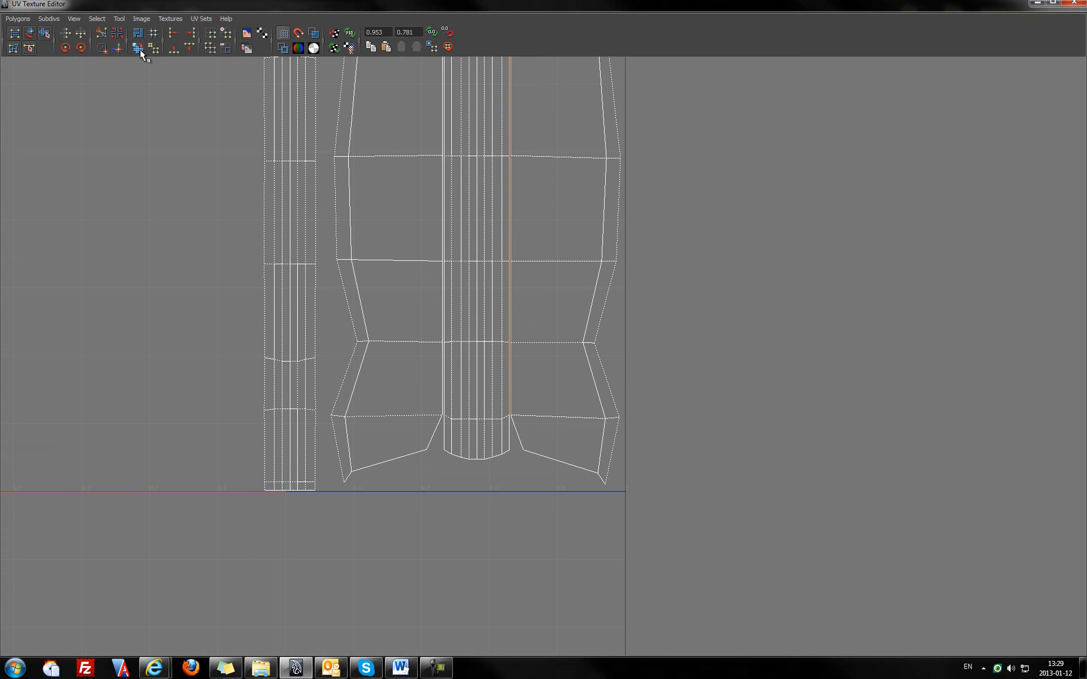
pyautogui.click(118, 48)
pyautogui.keyDown('alt'); pyautogui.moveTo(492, 323); pyautogui.dragTo(521, 423, button='middle'); pyautogui.keyUp('alt')
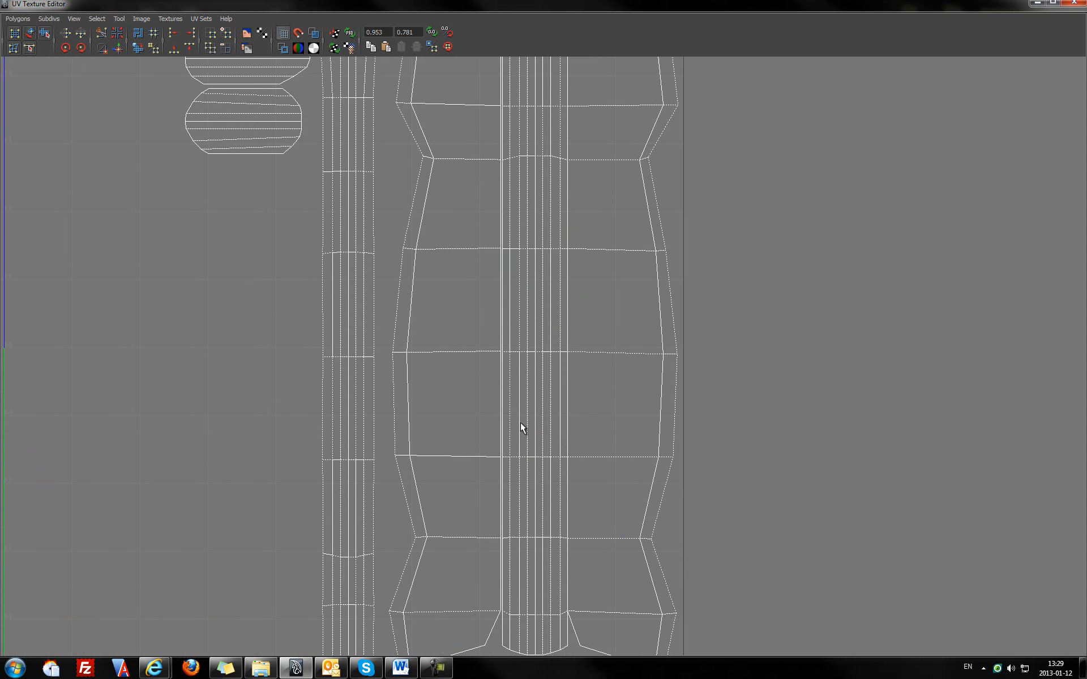
# - Select only the vertical border edges between the centre strip and the left side shell and sew them together
pyautogui.scroll(-2, 525, 277)
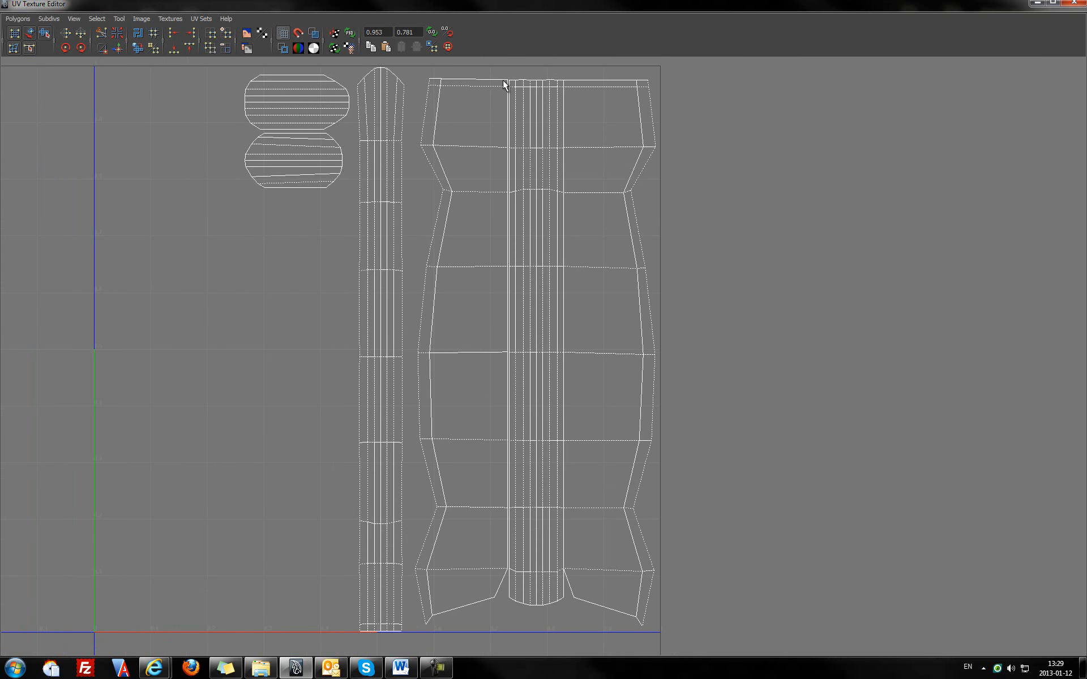
pyautogui.moveTo(512, 552); pyautogui.dragTo(511, 551)
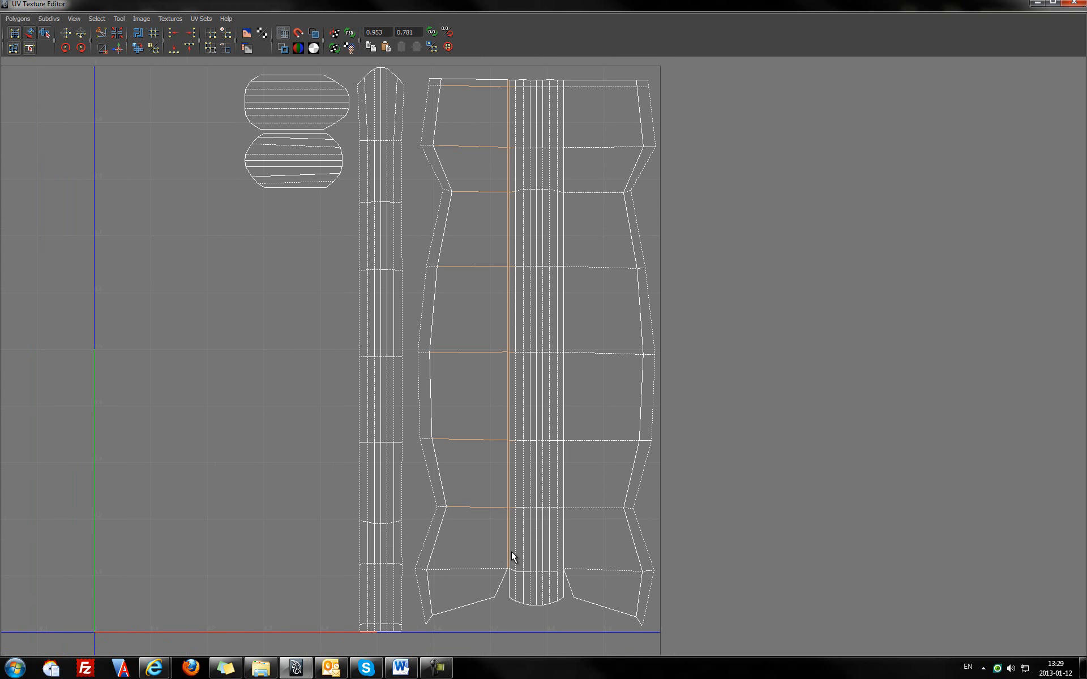
pyautogui.keyDown('ctrl'); pyautogui.moveTo(486, 599); pyautogui.dragTo(486, 599); pyautogui.keyUp('ctrl')
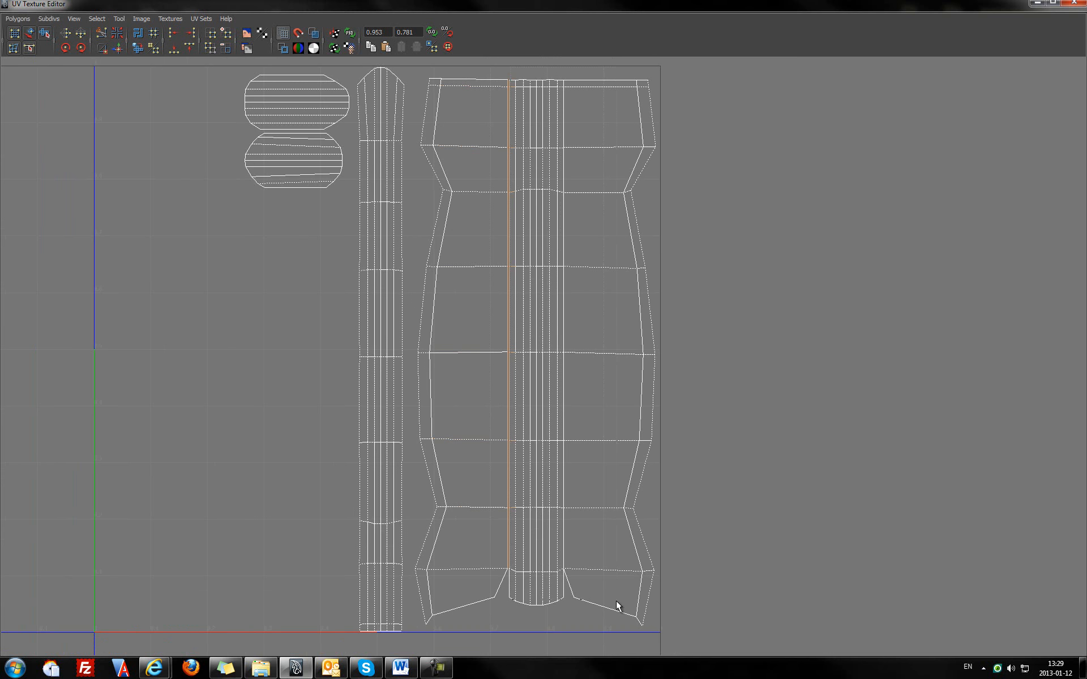
pyautogui.click(120, 50)
# - Minimize the UV Texture Editor, switch to a single perspective view and return the handle to object mode to check its sewn seams
pyautogui.moveTo(1024, 6); pyautogui.dragTo(112, 57)
pyautogui.keyDown('alt'); pyautogui.moveTo(676, 350); pyautogui.dragTo(641, 344); pyautogui.keyUp('alt')
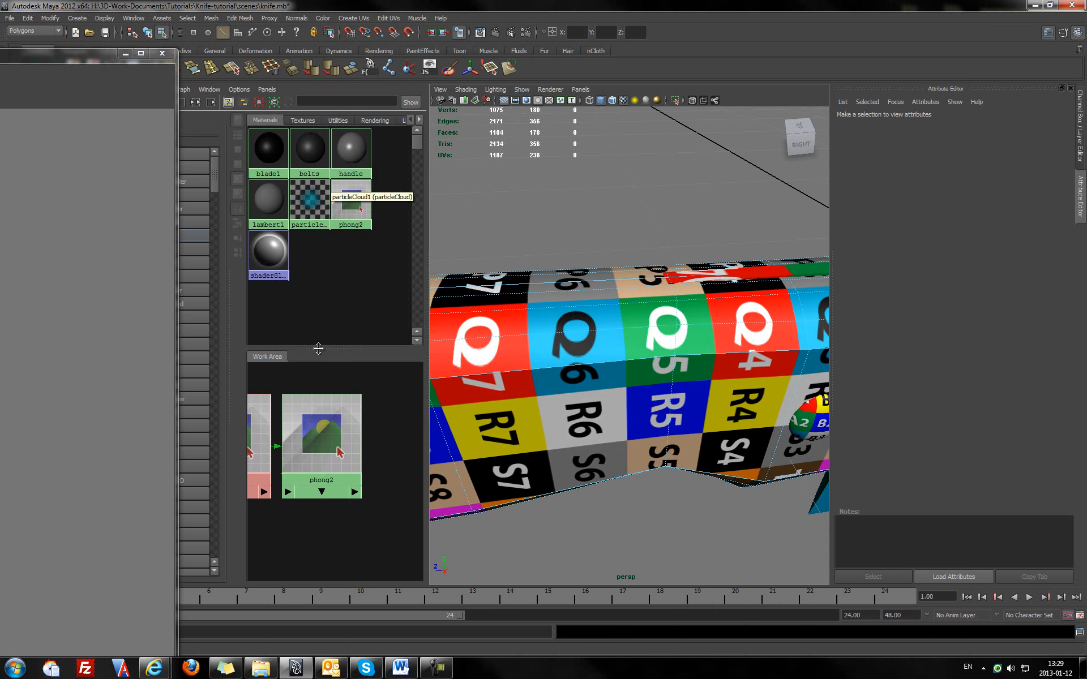
pyautogui.click(125, 52)
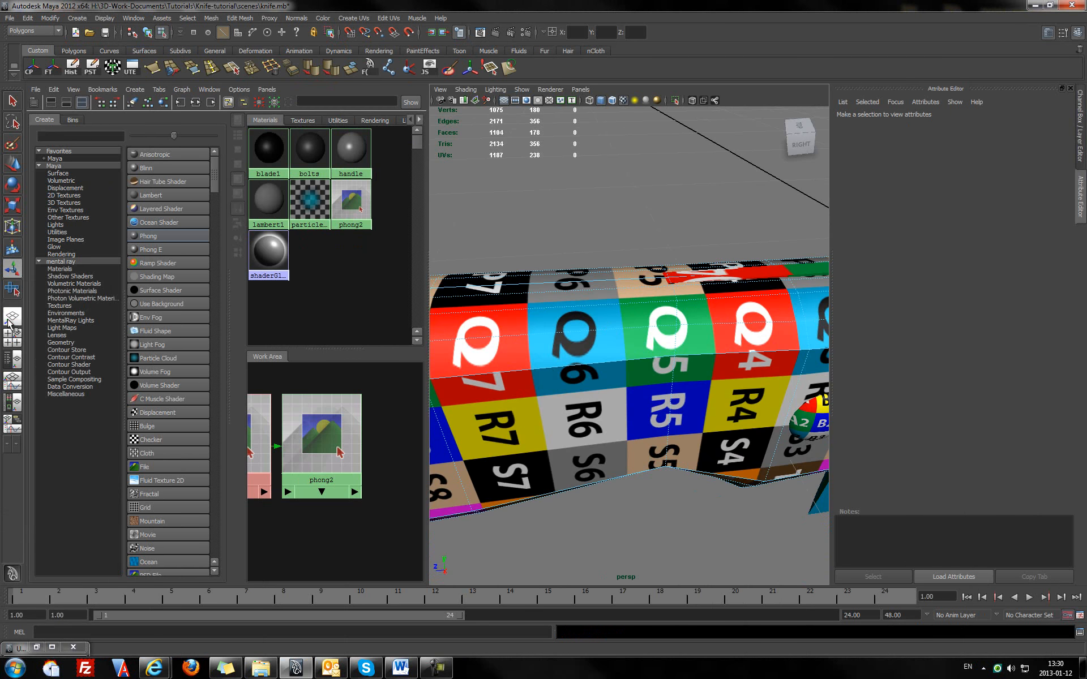
pyautogui.click(8, 323)
pyautogui.moveTo(435, 387); pyautogui.dragTo(449, 377, button='right')
pyautogui.keyDown('alt'); pyautogui.moveTo(412, 388); pyautogui.dragTo(446, 382); pyautogui.keyUp('alt')
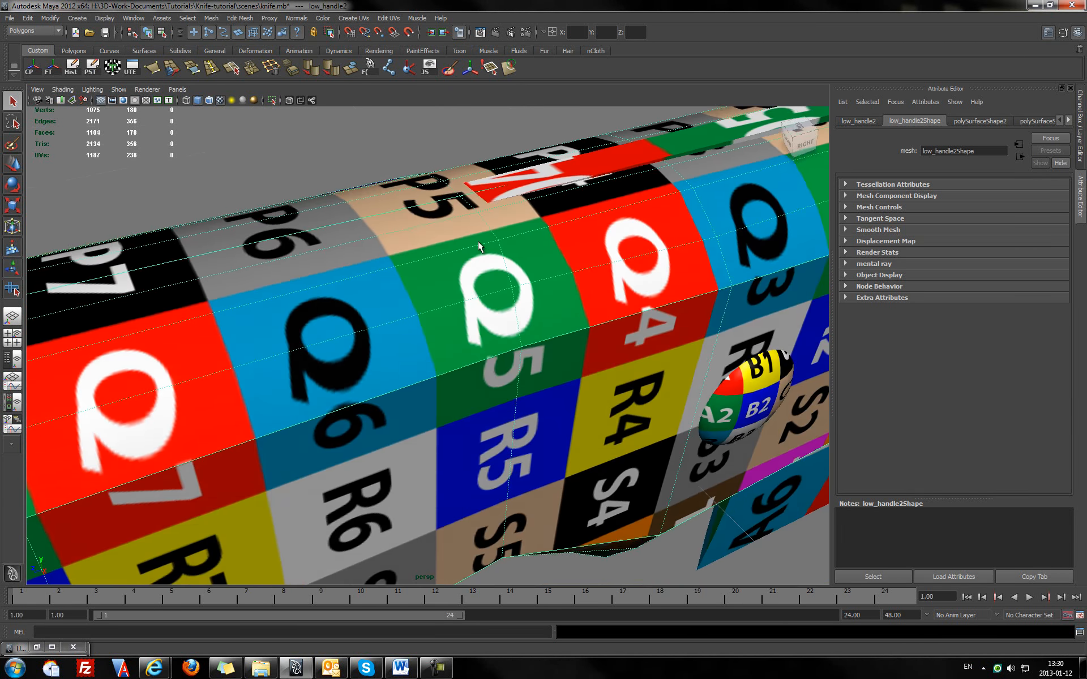
# - Select the UVs of the handle's centre strip and smooth their spacing with the Smooth UV Tool
pyautogui.keyDown('alt'); pyautogui.moveTo(560, 353); pyautogui.dragTo(507, 349); pyautogui.keyUp('alt')
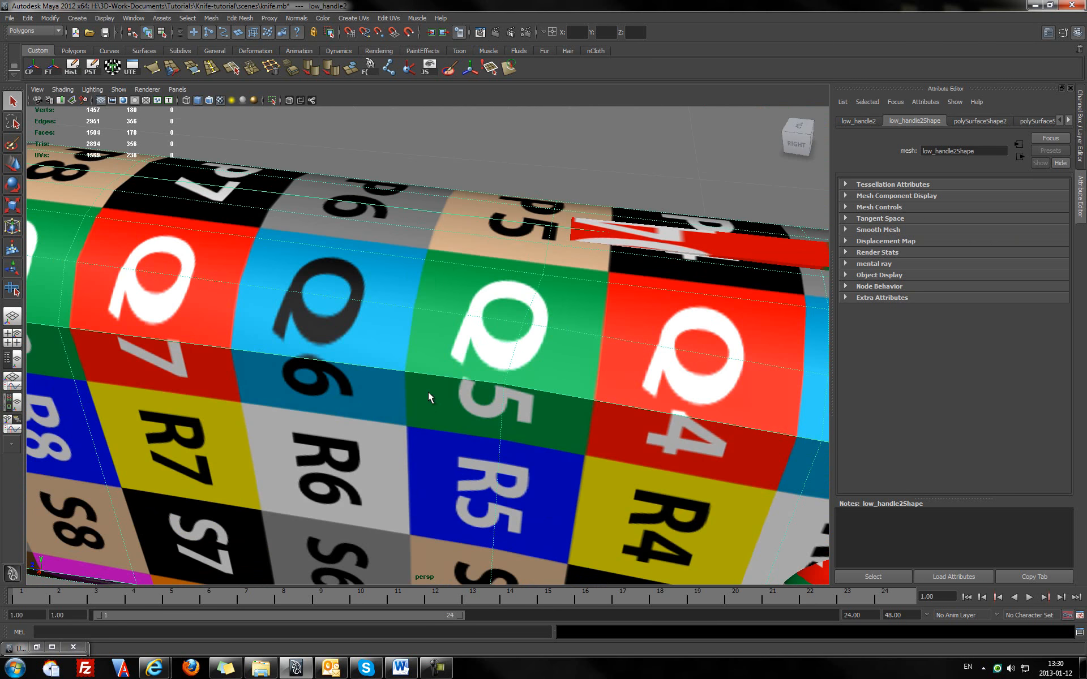
pyautogui.keyDown('alt'); pyautogui.moveTo(408, 381); pyautogui.dragTo(453, 359); pyautogui.keyUp('alt')
pyautogui.scroll(-4, 454, 359)
pyautogui.keyDown('alt'); pyautogui.moveTo(546, 347); pyautogui.dragTo(465, 328, button='middle'); pyautogui.keyUp('alt')
pyautogui.moveTo(574, 333)
pyautogui.keyDown('alt'); pyautogui.mouseDown()
pyautogui.moveTo(528, 310)
pyautogui.moveTo(478, 347)
pyautogui.moveTo(588, 319)
pyautogui.mouseUp(); pyautogui.keyUp('alt')
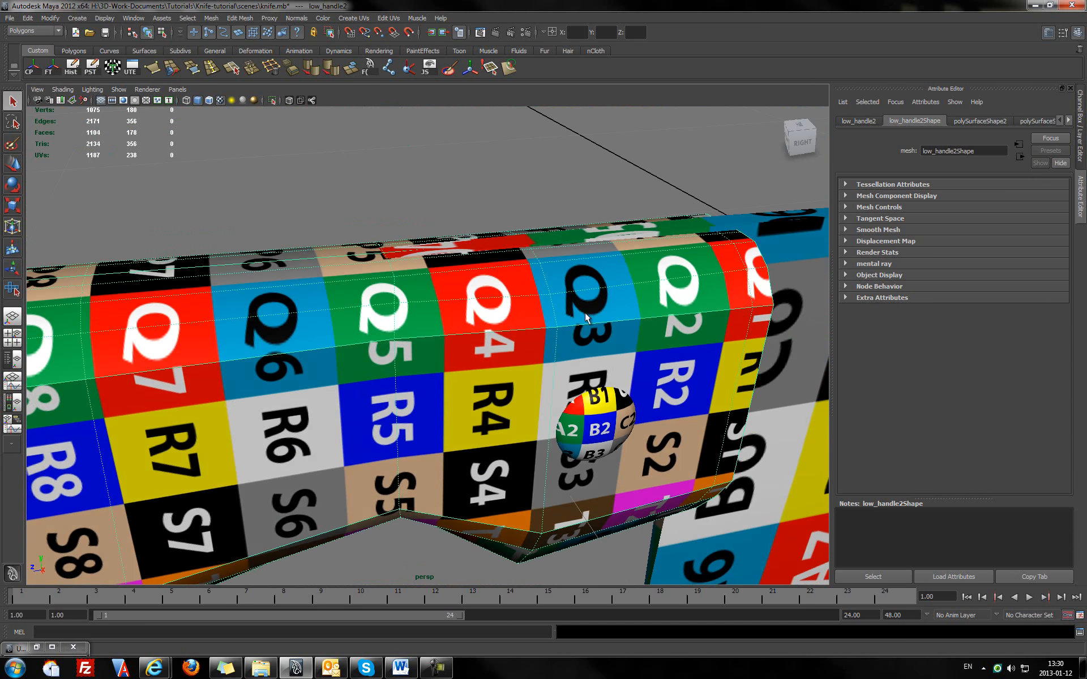
pyautogui.click(37, 647)
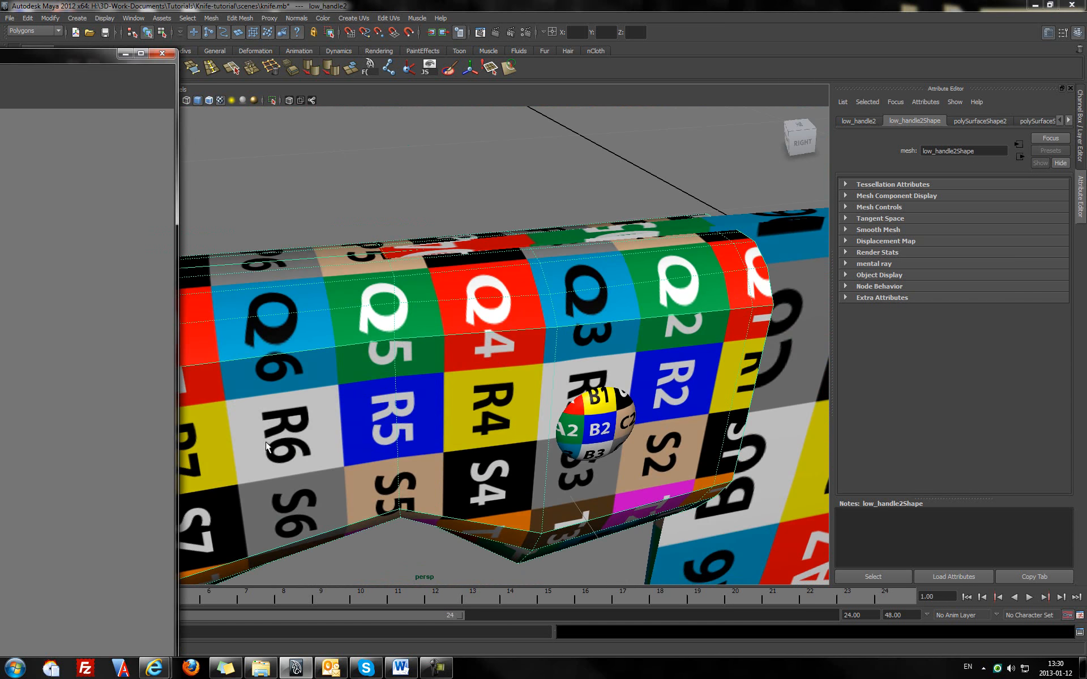
pyautogui.moveTo(2, 55); pyautogui.dragTo(811, 23)
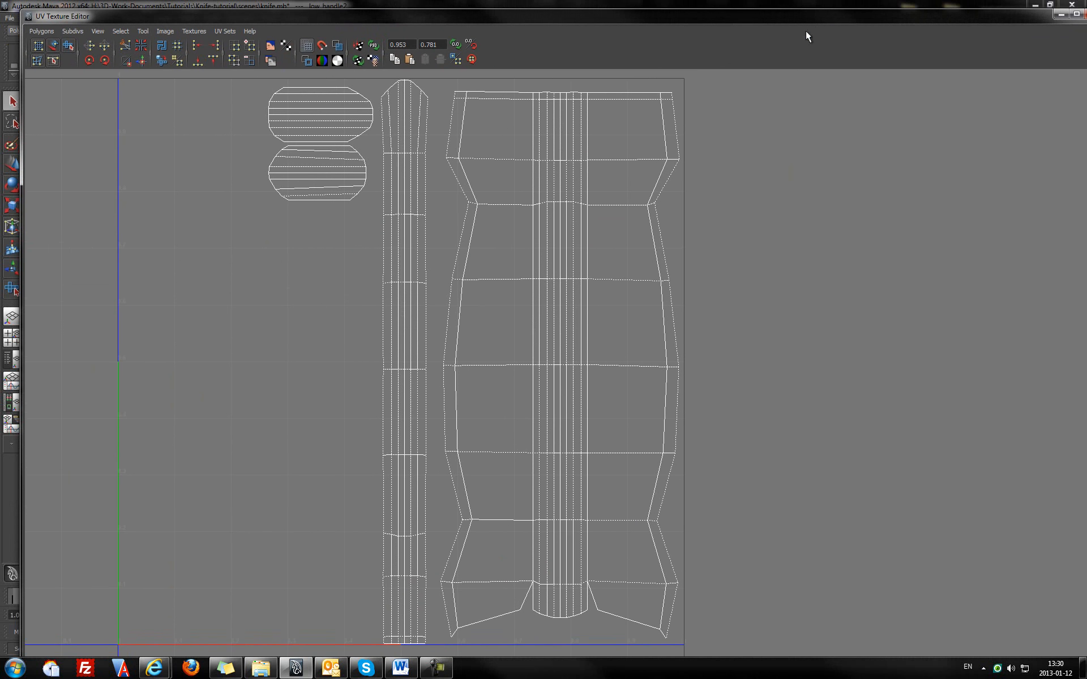
pyautogui.moveTo(575, 193); pyautogui.dragTo(605, 191, button='right')
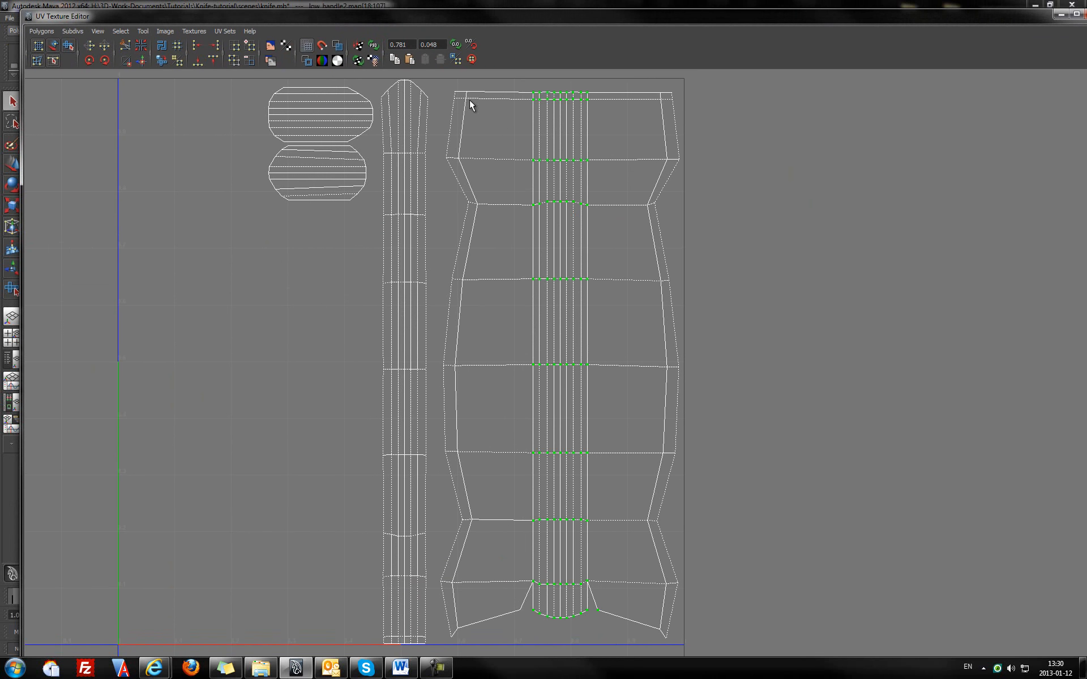
pyautogui.click(70, 46)
pyautogui.moveTo(518, 632); pyautogui.dragTo(692, 626)
pyautogui.moveTo(821, 612); pyautogui.dragTo(820, 611)
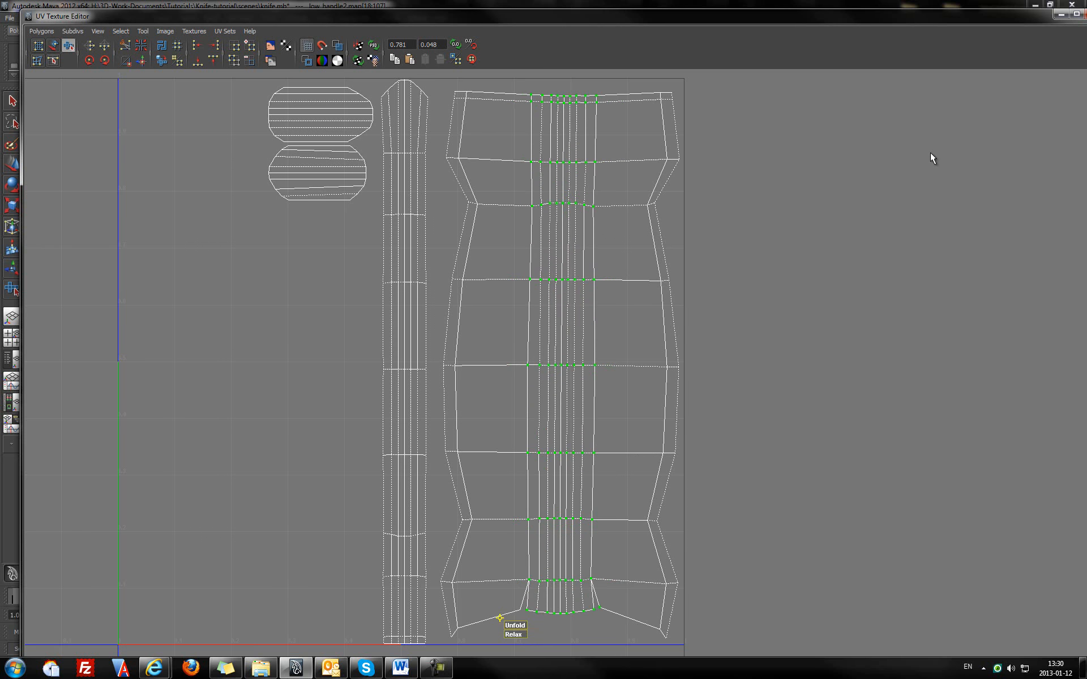
# - Compare the smoothed centre strip in the UV layout with the checker texture on the handle
pyautogui.moveTo(974, 20); pyautogui.dragTo(0, 41)
pyautogui.moveTo(409, 374)
pyautogui.keyDown('alt'); pyautogui.mouseDown()
pyautogui.moveTo(440, 381)
pyautogui.moveTo(445, 406)
pyautogui.moveTo(471, 400)
pyautogui.moveTo(395, 381)
pyautogui.mouseUp(); pyautogui.keyUp('alt')
pyautogui.keyDown('alt'); pyautogui.moveTo(388, 391); pyautogui.dragTo(655, 376); pyautogui.keyUp('alt')
pyautogui.keyDown('alt'); pyautogui.moveTo(448, 456); pyautogui.dragTo(467, 310, button='middle'); pyautogui.keyUp('alt')
pyautogui.keyDown('alt'); pyautogui.moveTo(467, 310); pyautogui.dragTo(444, 286); pyautogui.keyUp('alt')
pyautogui.moveTo(0, 49); pyautogui.dragTo(777, 60)
pyautogui.scroll(-1, 638, 452)
pyautogui.keyDown('alt'); pyautogui.moveTo(600, 481); pyautogui.dragTo(582, 440, button='middle'); pyautogui.keyUp('alt')
pyautogui.scroll(2, 558, 405)
pyautogui.keyDown('alt'); pyautogui.moveTo(539, 377); pyautogui.dragTo(584, 470, button='middle'); pyautogui.keyUp('alt')
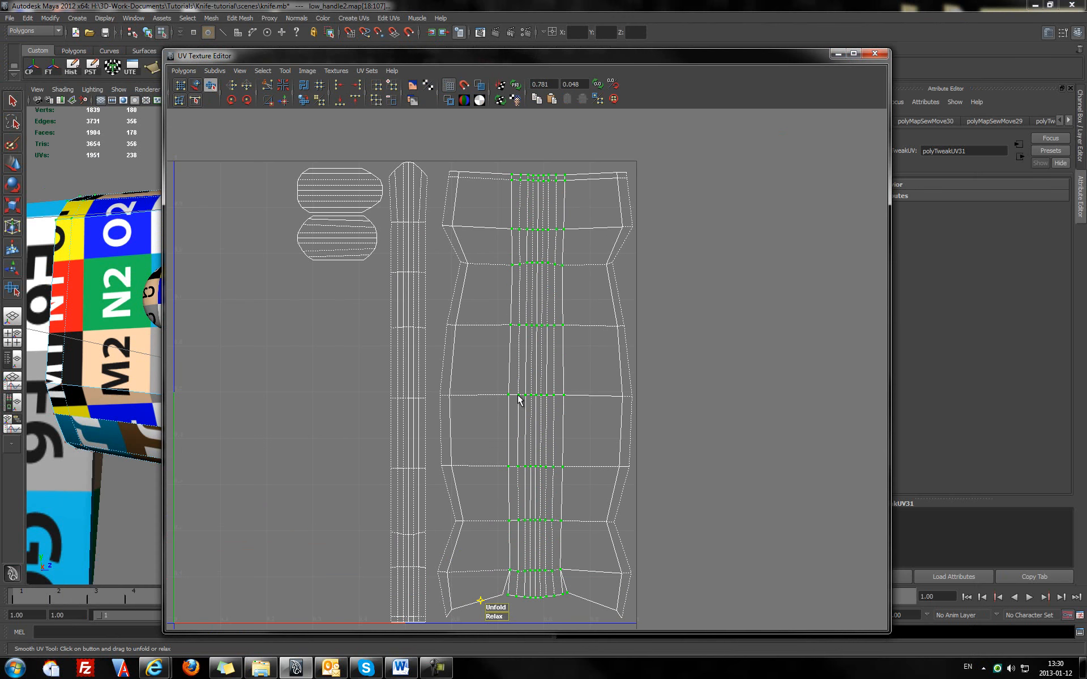
pyautogui.keyDown('alt'); pyautogui.moveTo(530, 434); pyautogui.dragTo(525, 400, button='middle'); pyautogui.keyUp('alt')
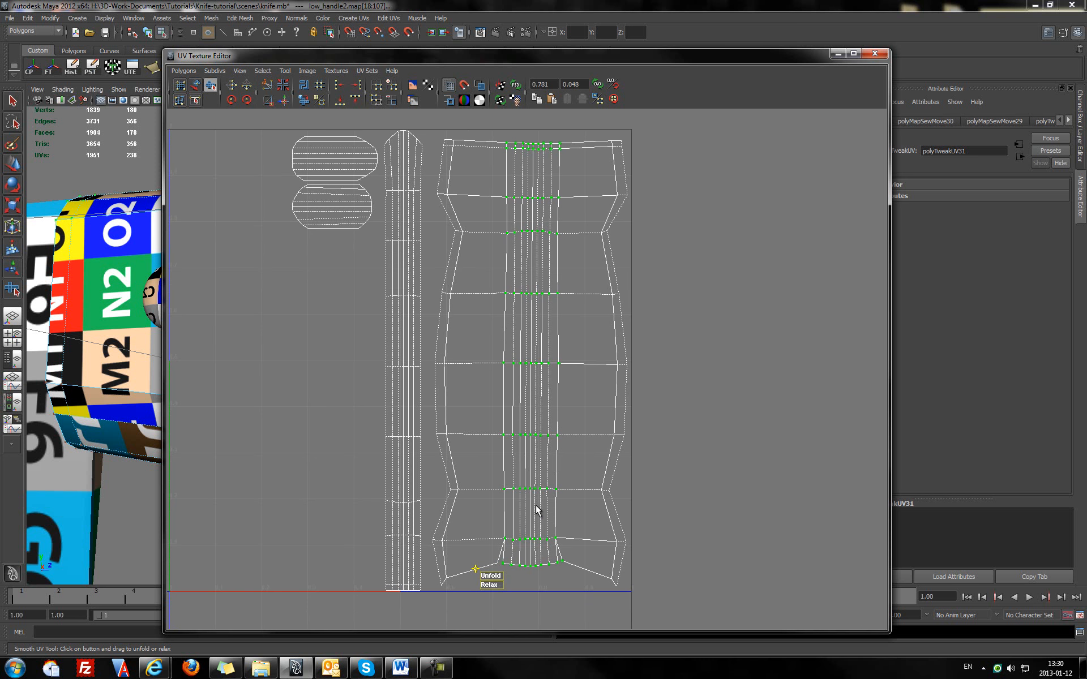
# - Examine the checker texture along the handle's side and around its end cap for stretching
pyautogui.moveTo(800, 54); pyautogui.dragTo(63, 34)
pyautogui.keyDown('alt'); pyautogui.moveTo(564, 339); pyautogui.dragTo(579, 359); pyautogui.keyUp('alt')
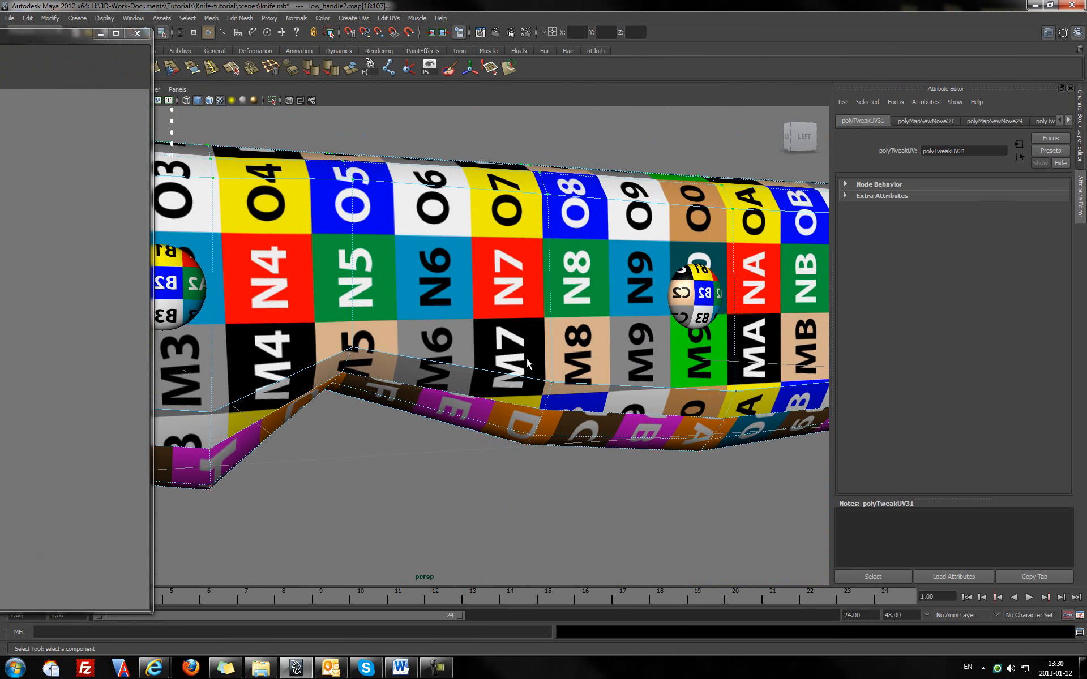
pyautogui.scroll(-3, 526, 360)
pyautogui.keyDown('alt'); pyautogui.moveTo(500, 360); pyautogui.dragTo(565, 360); pyautogui.keyUp('alt')
pyautogui.scroll(-3, 589, 392)
pyautogui.keyDown('alt'); pyautogui.moveTo(536, 403); pyautogui.dragTo(522, 290, button='middle'); pyautogui.keyUp('alt')
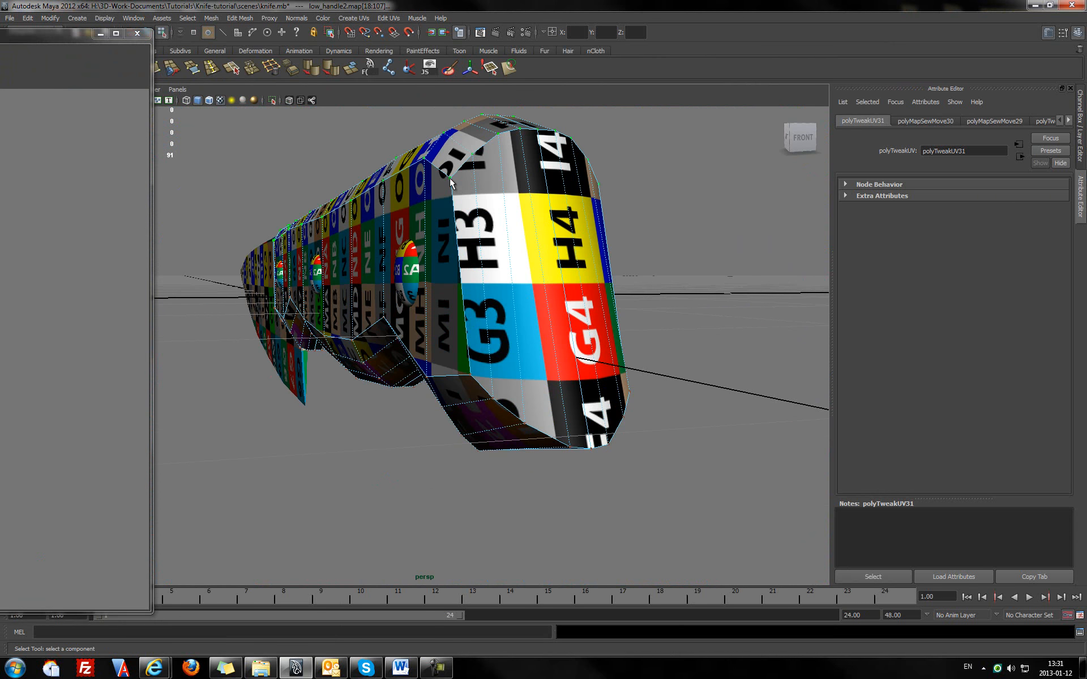
pyautogui.keyDown('alt'); pyautogui.moveTo(353, 323); pyautogui.dragTo(238, 363); pyautogui.keyUp('alt')
pyautogui.keyDown('alt'); pyautogui.moveTo(456, 288); pyautogui.dragTo(465, 431, button='middle'); pyautogui.keyUp('alt')
pyautogui.keyDown('alt'); pyautogui.moveTo(502, 442); pyautogui.dragTo(446, 392); pyautogui.keyUp('alt')
# - Return the handle to object mode and inspect its checker texture along the full length
pyautogui.moveTo(411, 450); pyautogui.dragTo(411, 453, button='right')
pyautogui.keyDown('alt'); pyautogui.moveTo(411, 453); pyautogui.dragTo(538, 436); pyautogui.keyUp('alt')
pyautogui.keyDown('alt'); pyautogui.moveTo(538, 436); pyautogui.dragTo(642, 342, button='middle'); pyautogui.keyUp('alt')
pyautogui.keyDown('alt'); pyautogui.moveTo(474, 399); pyautogui.dragTo(527, 371); pyautogui.keyUp('alt')
pyautogui.keyDown('alt'); pyautogui.moveTo(528, 370); pyautogui.dragTo(514, 384, button='middle'); pyautogui.keyUp('alt')
pyautogui.keyDown('alt'); pyautogui.moveTo(514, 384); pyautogui.dragTo(584, 454); pyautogui.keyUp('alt')
pyautogui.keyDown('alt'); pyautogui.moveTo(582, 447); pyautogui.dragTo(480, 413, button='middle'); pyautogui.keyUp('alt')
pyautogui.scroll(-3, 480, 413)
pyautogui.keyDown('alt'); pyautogui.moveTo(566, 396); pyautogui.dragTo(500, 399); pyautogui.keyUp('alt')
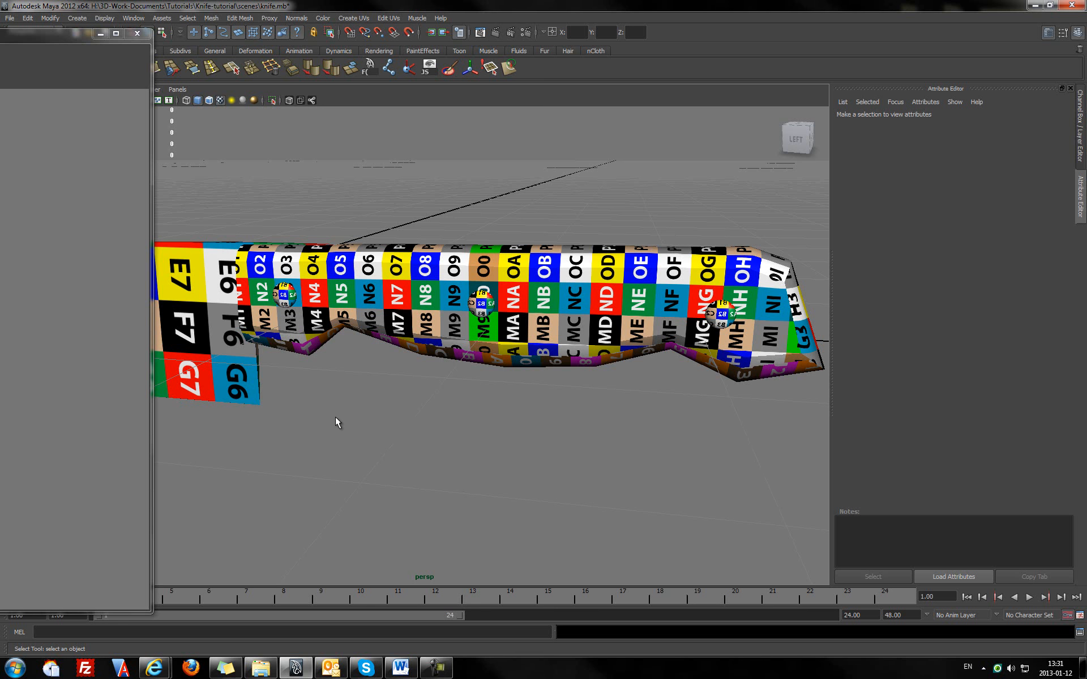
# - Inspect the checker texture on the handle's other side, underside and end cap, with the handle selected
pyautogui.keyDown('alt'); pyautogui.moveTo(466, 384); pyautogui.dragTo(273, 429); pyautogui.keyUp('alt')
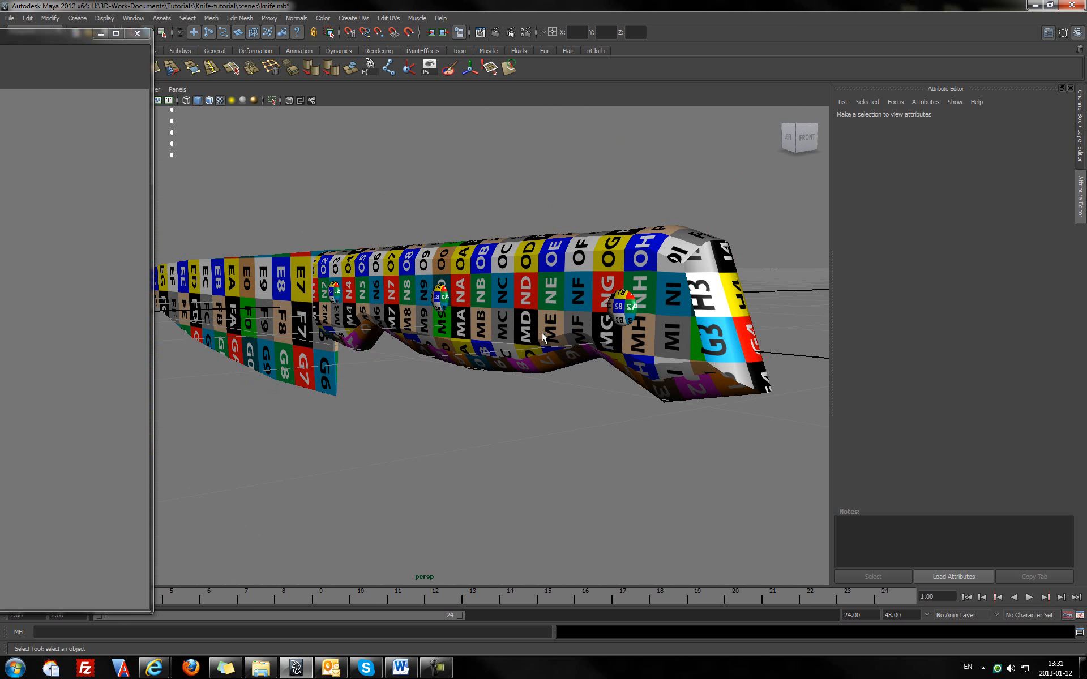
pyautogui.keyDown('alt'); pyautogui.moveTo(453, 361); pyautogui.dragTo(435, 403); pyautogui.keyUp('alt')
pyautogui.keyDown('alt'); pyautogui.moveTo(529, 385); pyautogui.dragTo(511, 362); pyautogui.keyUp('alt')
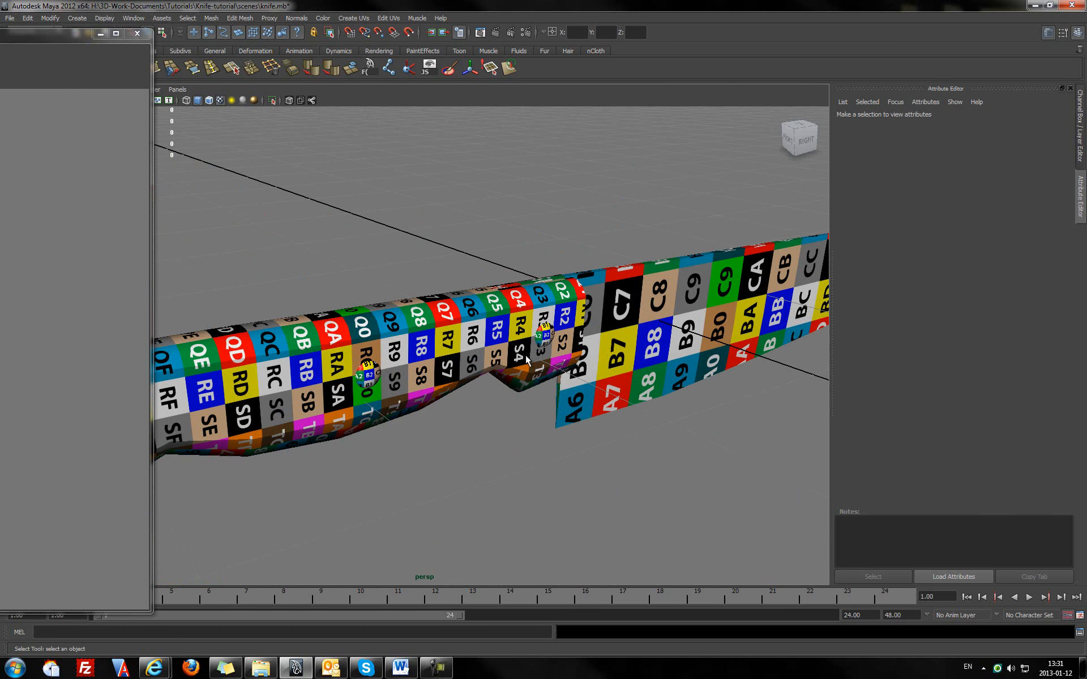
pyautogui.keyDown('alt'); pyautogui.moveTo(357, 390); pyautogui.dragTo(526, 407); pyautogui.keyUp('alt')
pyautogui.keyDown('alt'); pyautogui.moveTo(551, 330); pyautogui.dragTo(540, 296); pyautogui.keyUp('alt')
pyautogui.keyDown('alt'); pyautogui.moveTo(347, 436); pyautogui.dragTo(436, 388); pyautogui.keyUp('alt')
pyautogui.click(425, 392)
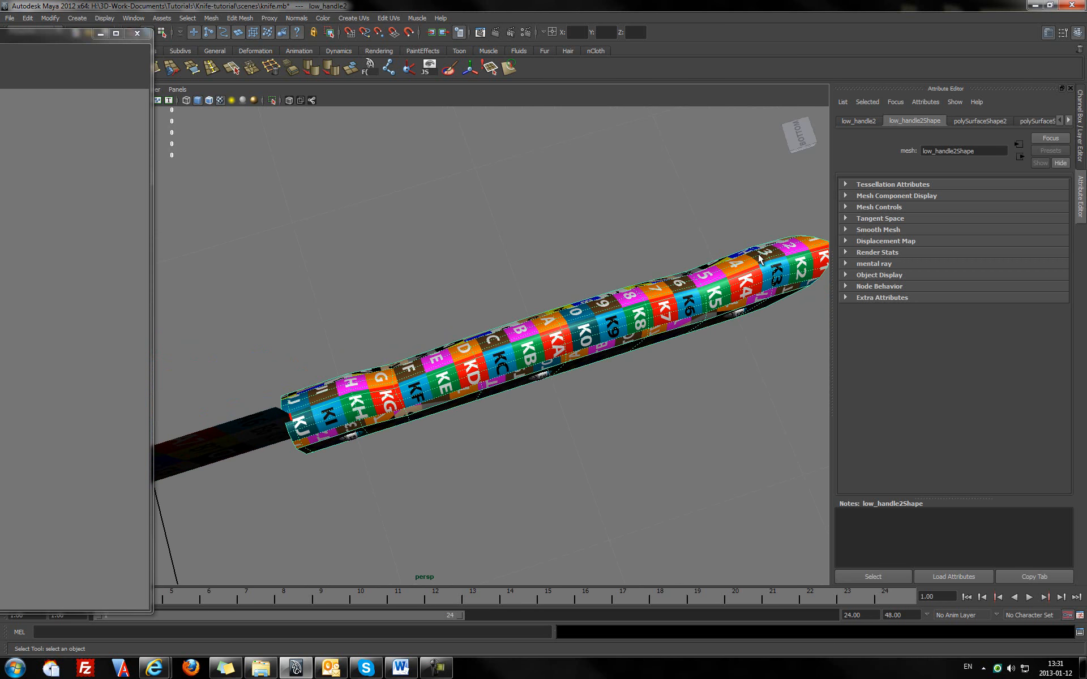
pyautogui.keyDown('alt'); pyautogui.moveTo(745, 299); pyautogui.dragTo(628, 433); pyautogui.keyUp('alt')
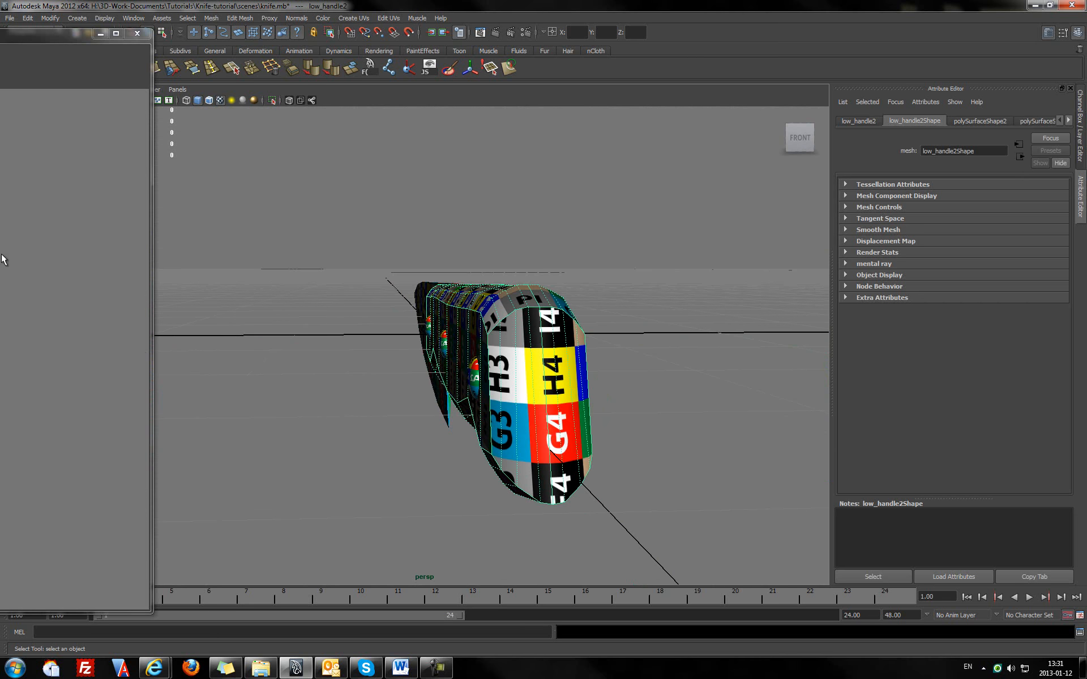
# - Review the handle's complete UV layout and close the UV Texture Editor
pyautogui.moveTo(4, 35); pyautogui.dragTo(752, 37)
pyautogui.keyDown('alt'); pyautogui.moveTo(589, 271); pyautogui.dragTo(446, 286, button='right'); pyautogui.keyUp('alt')
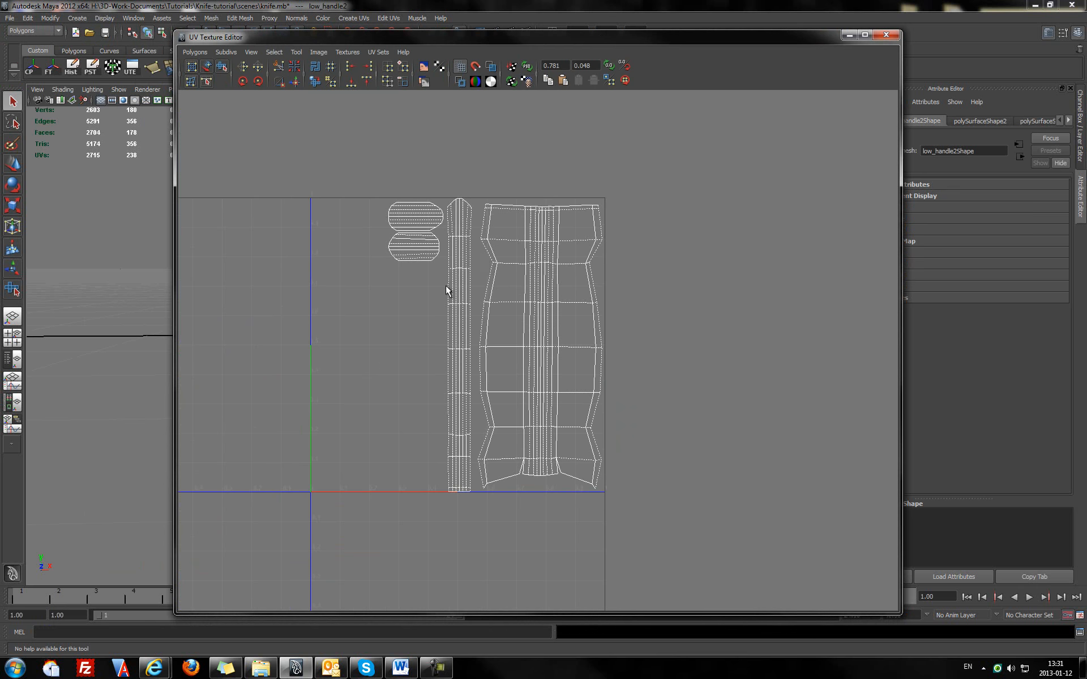
pyautogui.click(886, 40)
# - Select all parts of the knife together, including the blade, handle and spheres
pyautogui.keyDown('alt'); pyautogui.moveTo(484, 343); pyautogui.dragTo(400, 336); pyautogui.keyUp('alt')
pyautogui.scroll(-5, 399, 336)
pyautogui.keyDown('alt'); pyautogui.moveTo(512, 341); pyautogui.dragTo(420, 325, button='middle'); pyautogui.keyUp('alt')
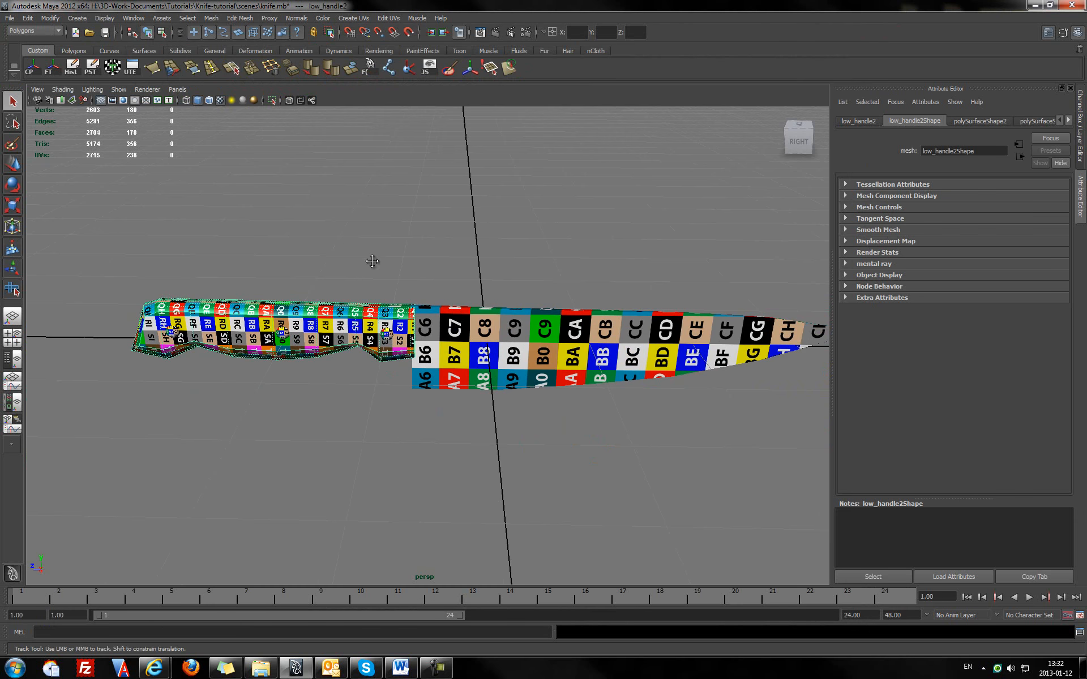
pyautogui.keyDown('alt'); pyautogui.moveTo(372, 261); pyautogui.dragTo(366, 304, button='middle'); pyautogui.keyUp('alt')
pyautogui.moveTo(418, 355); pyautogui.dragTo(419, 355, button='right')
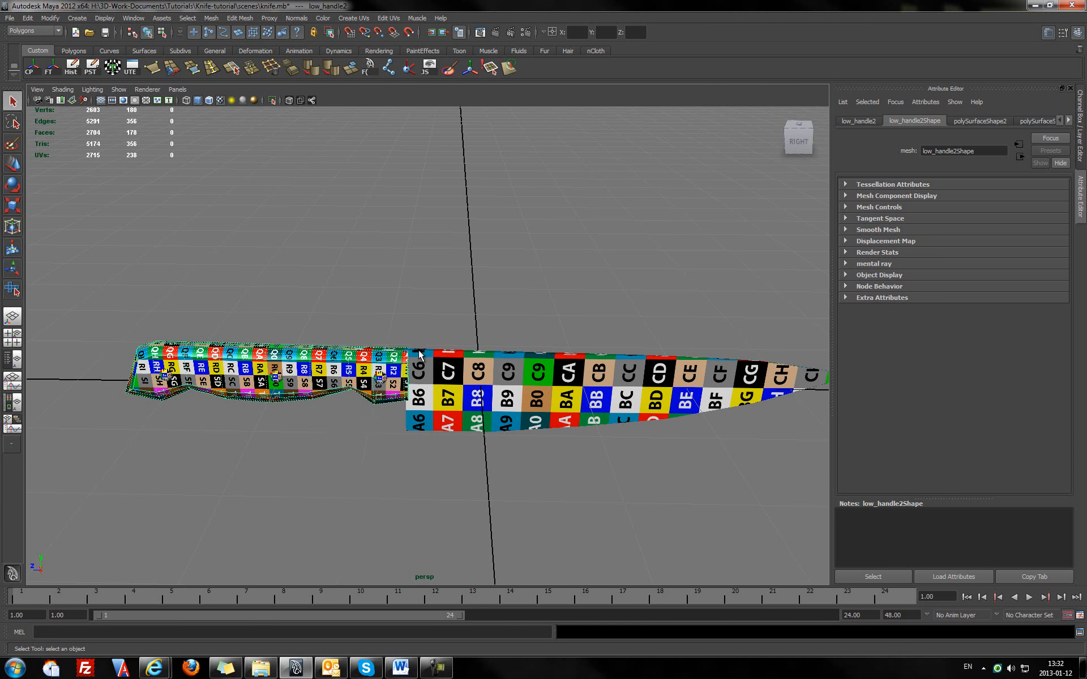
pyautogui.scroll(-3, 358, 349)
pyautogui.moveTo(240, 290); pyautogui.dragTo(736, 465)
pyautogui.keyDown('alt'); pyautogui.moveTo(368, 352); pyautogui.dragTo(376, 316); pyautogui.keyUp('alt')
# - Open the UV Texture Editor and frame the combined UV layout of all knife parts
pyautogui.click(131, 67)
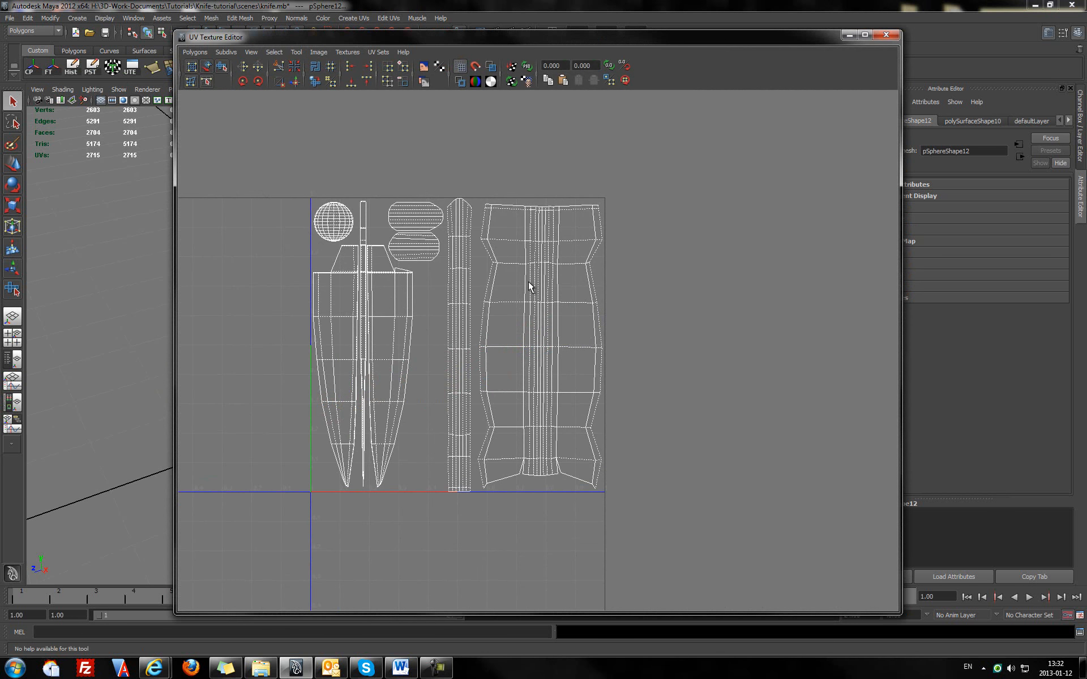
pyautogui.moveTo(457, 36); pyautogui.dragTo(576, 30)
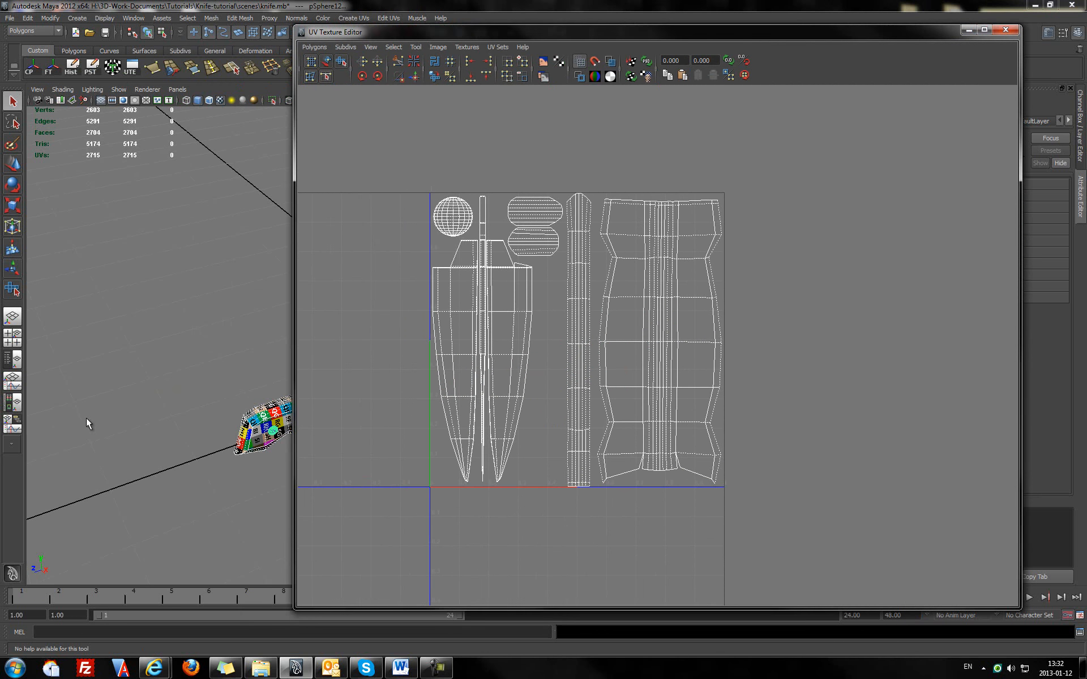
pyautogui.scroll(2, 525, 301)
pyautogui.keyDown('alt'); pyautogui.moveTo(529, 226); pyautogui.dragTo(582, 265, button='middle'); pyautogui.keyUp('alt')
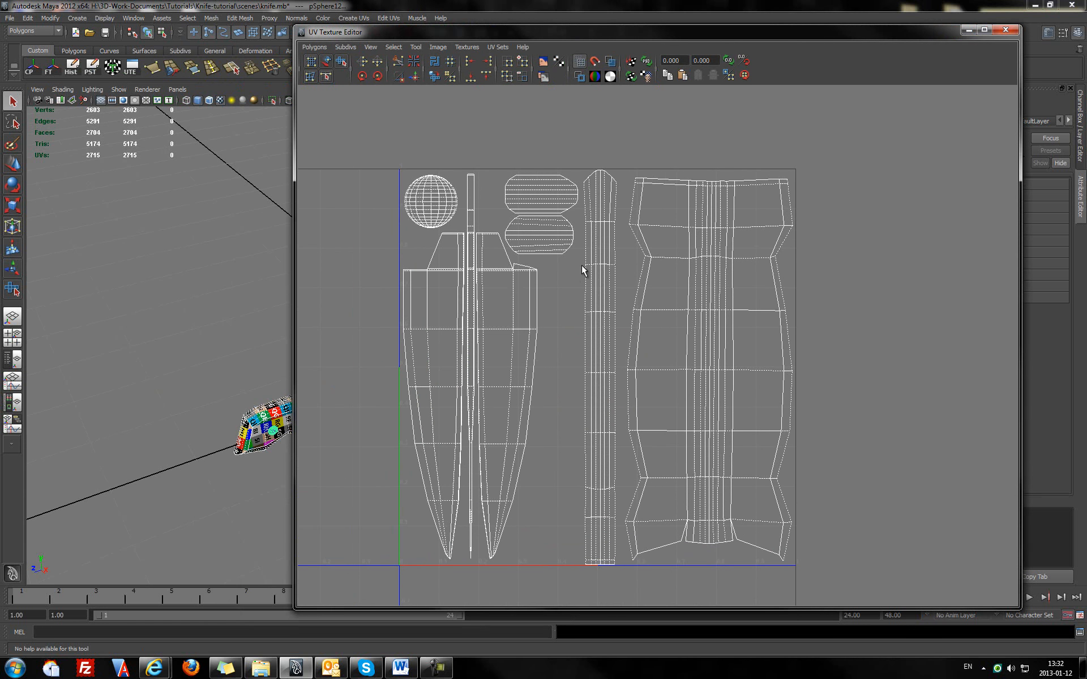
# - Save a UV snapshot of the whole layout as knife in the images folder, at 2048 × 2048 in Targa format
pyautogui.click(314, 47)
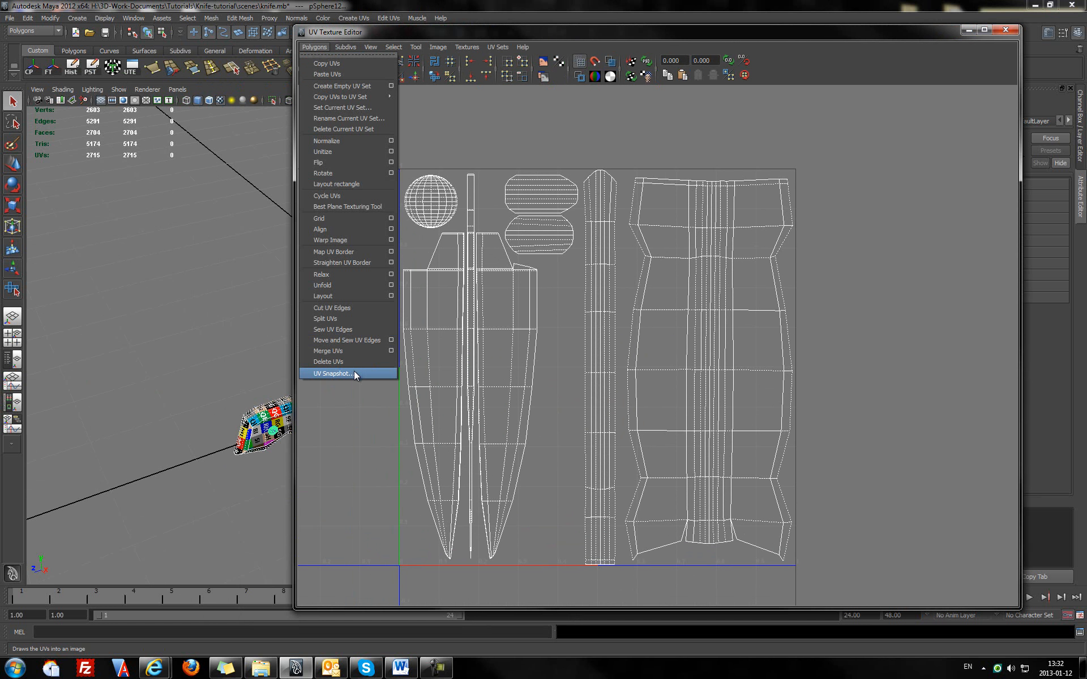
pyautogui.click(317, 375)
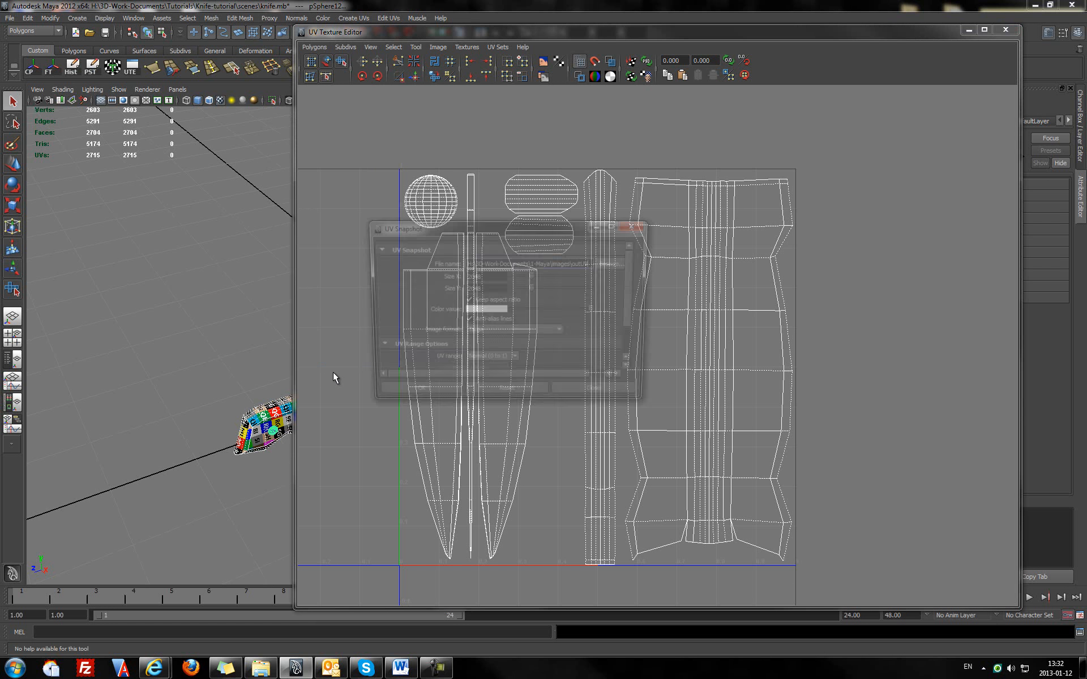
pyautogui.moveTo(471, 262); pyautogui.dragTo(595, 263)
pyautogui.doubleClick(584, 263)
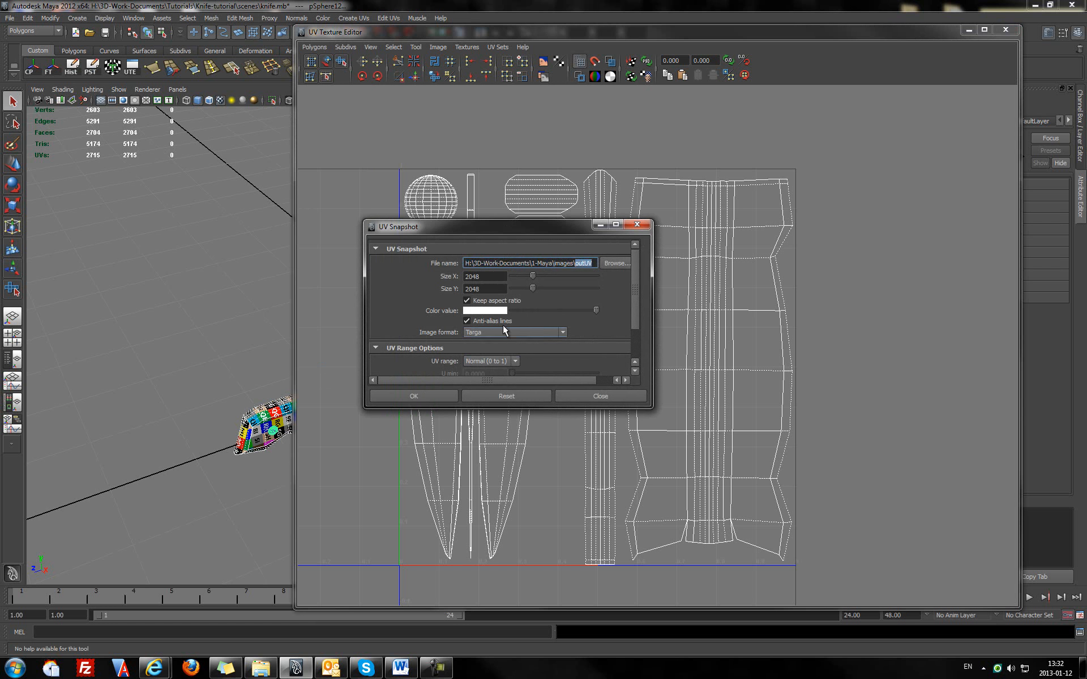
pyautogui.click(577, 263)
pyautogui.moveTo(577, 263); pyautogui.dragTo(594, 262)
pyautogui.write('knife')
pyautogui.click(413, 397)
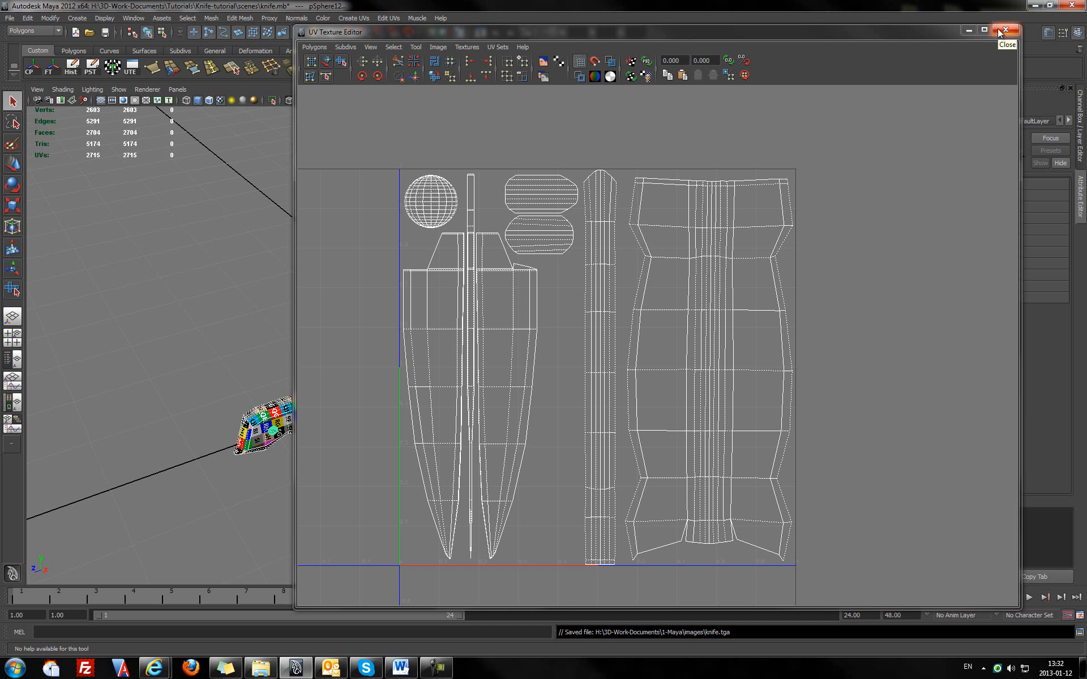
# - Reopen the UV Snapshot options to review the file name, and close them and the UV Texture Editor without exporting
pyautogui.click(312, 48)
pyautogui.click(361, 373)
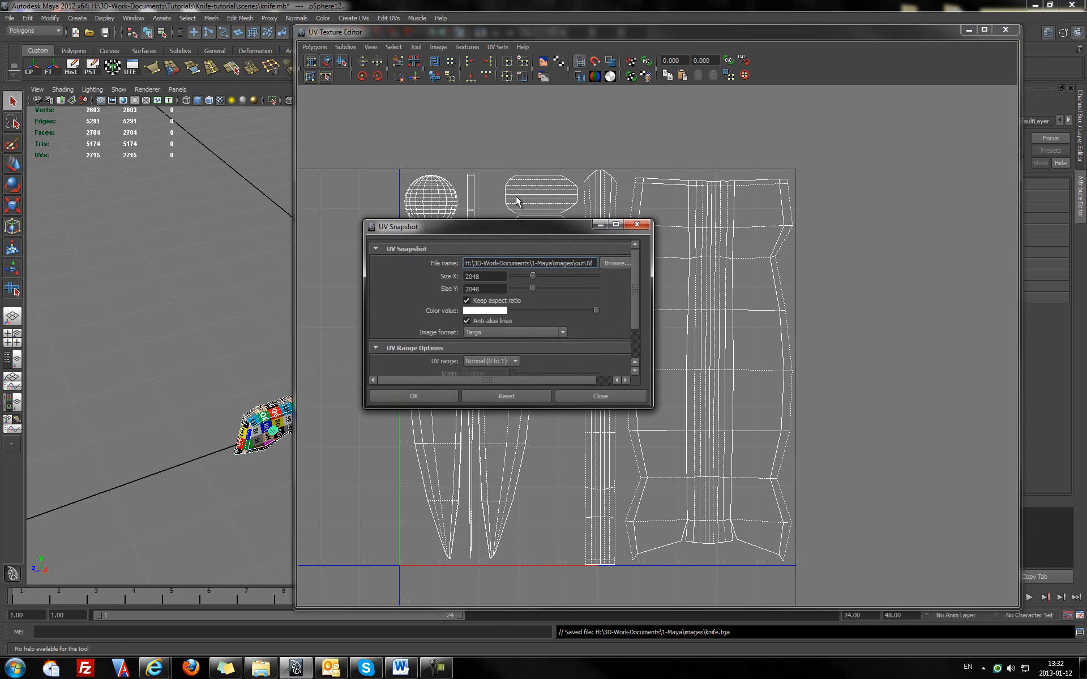
pyautogui.moveTo(576, 262); pyautogui.dragTo(591, 263)
pyautogui.click(589, 261)
pyautogui.click(638, 225)
pyautogui.click(1006, 30)
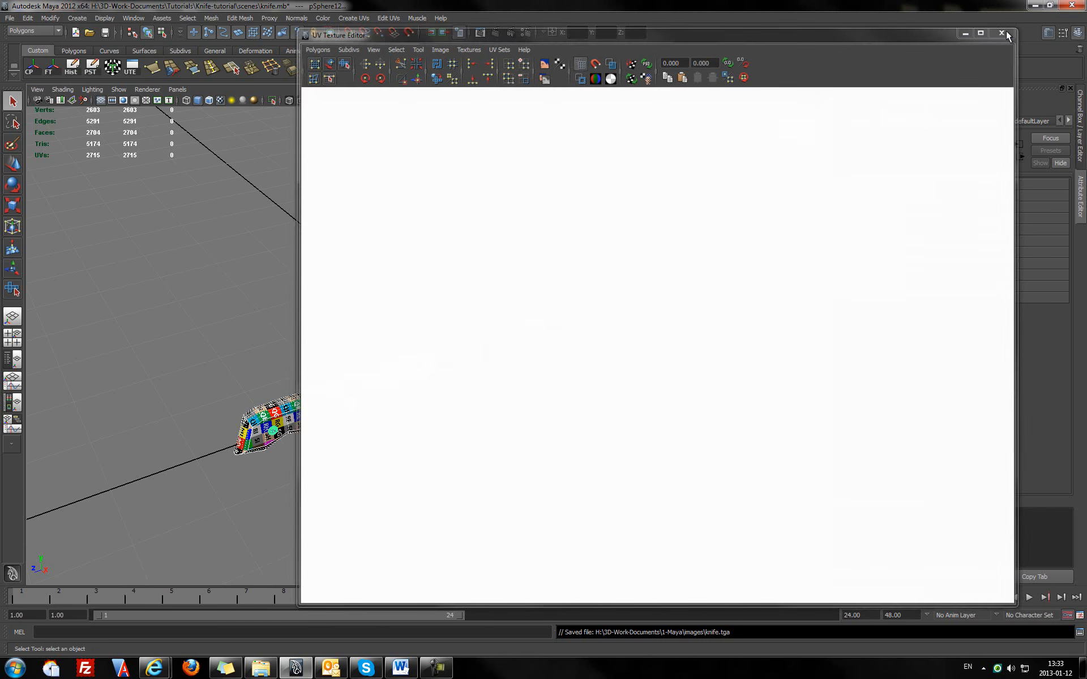
# - Examine the finished checker mapping on the knife's handle and blade from the side and from above
pyautogui.keyDown('alt'); pyautogui.moveTo(480, 327); pyautogui.dragTo(395, 326); pyautogui.keyUp('alt')
pyautogui.keyDown('alt'); pyautogui.moveTo(394, 326); pyautogui.dragTo(601, 330, button='right'); pyautogui.keyUp('alt')
pyautogui.keyDown('alt'); pyautogui.moveTo(458, 356); pyautogui.dragTo(432, 313); pyautogui.keyUp('alt')
pyautogui.moveTo(409, 307); pyautogui.dragTo(456, 293, button='right')
pyautogui.scroll(6, 446, 306)
pyautogui.keyDown('alt'); pyautogui.moveTo(480, 336); pyautogui.dragTo(420, 320); pyautogui.keyUp('alt')
pyautogui.keyDown('alt'); pyautogui.moveTo(355, 273); pyautogui.dragTo(411, 269); pyautogui.keyUp('alt')
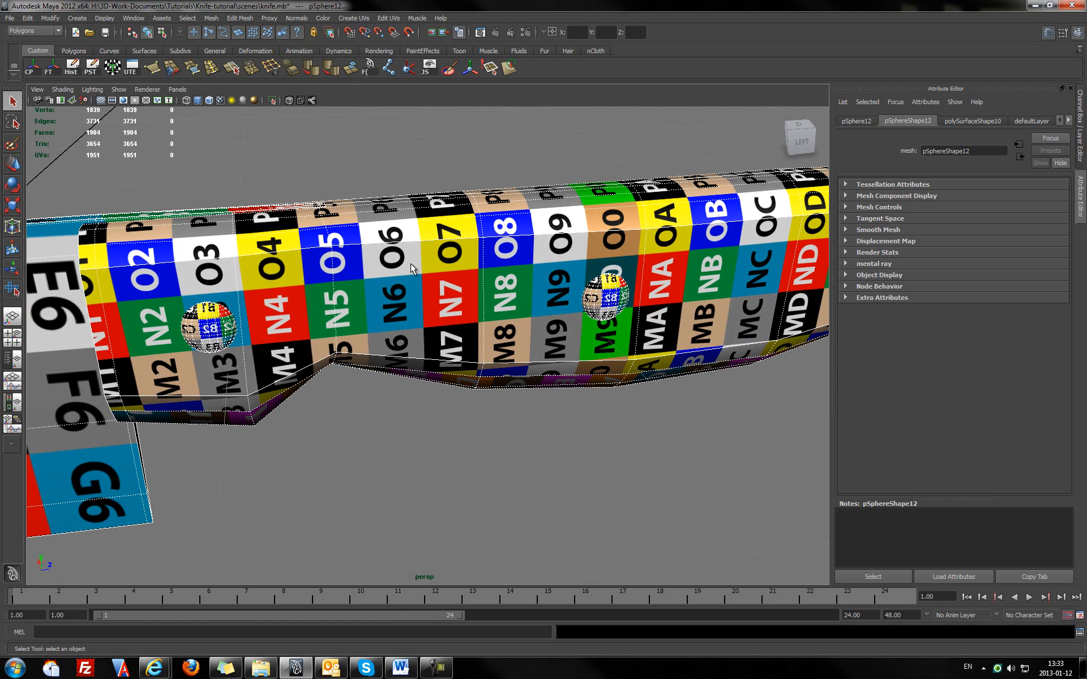
pyautogui.keyDown('alt'); pyautogui.moveTo(509, 265); pyautogui.dragTo(413, 299); pyautogui.keyUp('alt')
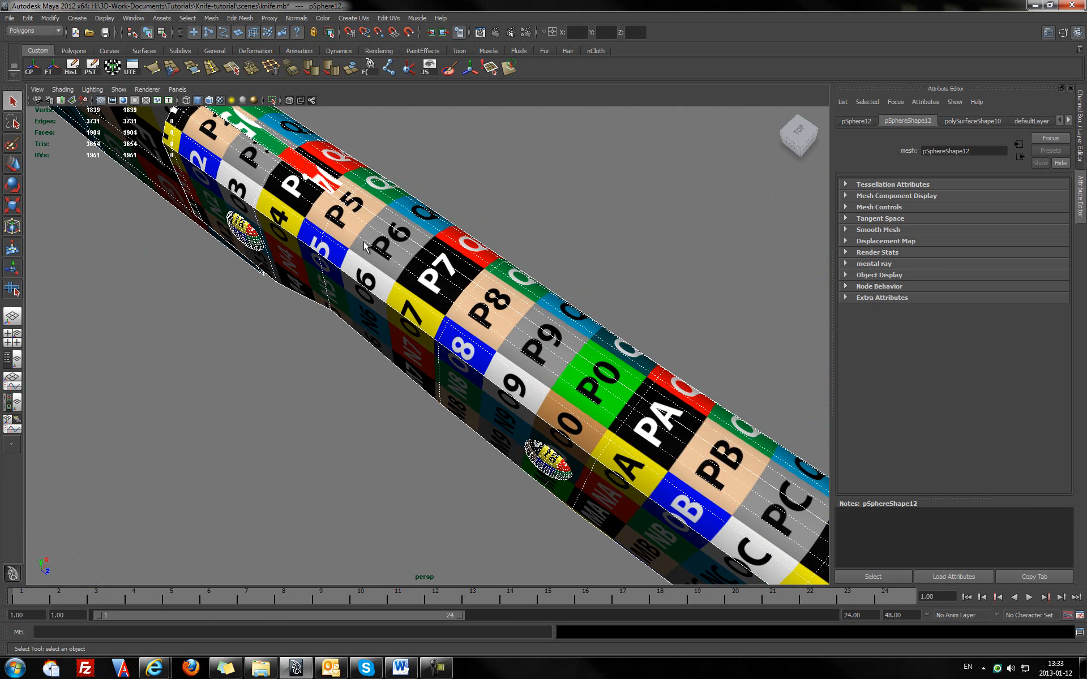
pyautogui.keyDown('alt'); pyautogui.moveTo(358, 271); pyautogui.dragTo(387, 244); pyautogui.keyUp('alt')
pyautogui.keyDown('alt'); pyautogui.moveTo(424, 251); pyautogui.dragTo(371, 255, button='right'); pyautogui.keyUp('alt')
pyautogui.keyDown('alt'); pyautogui.moveTo(371, 255); pyautogui.dragTo(375, 293); pyautogui.keyUp('alt')
pyautogui.keyDown('alt'); pyautogui.moveTo(375, 293); pyautogui.dragTo(515, 309, button='middle'); pyautogui.keyUp('alt')
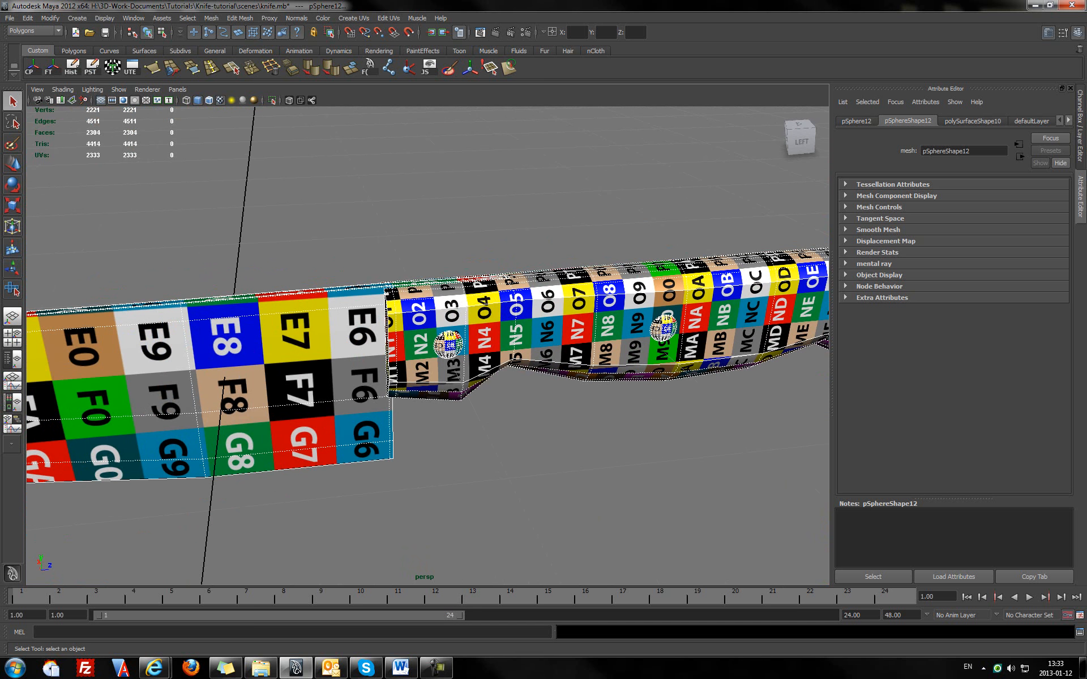